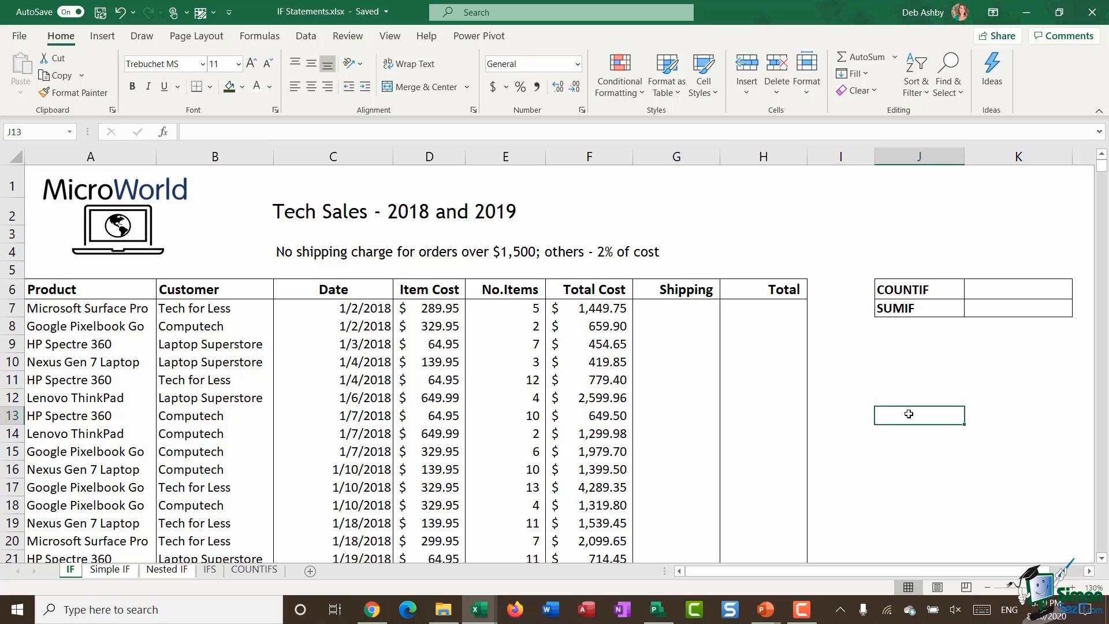
Look through the available logical functions and select the first Shipping cell, G7
left_click(261, 37)
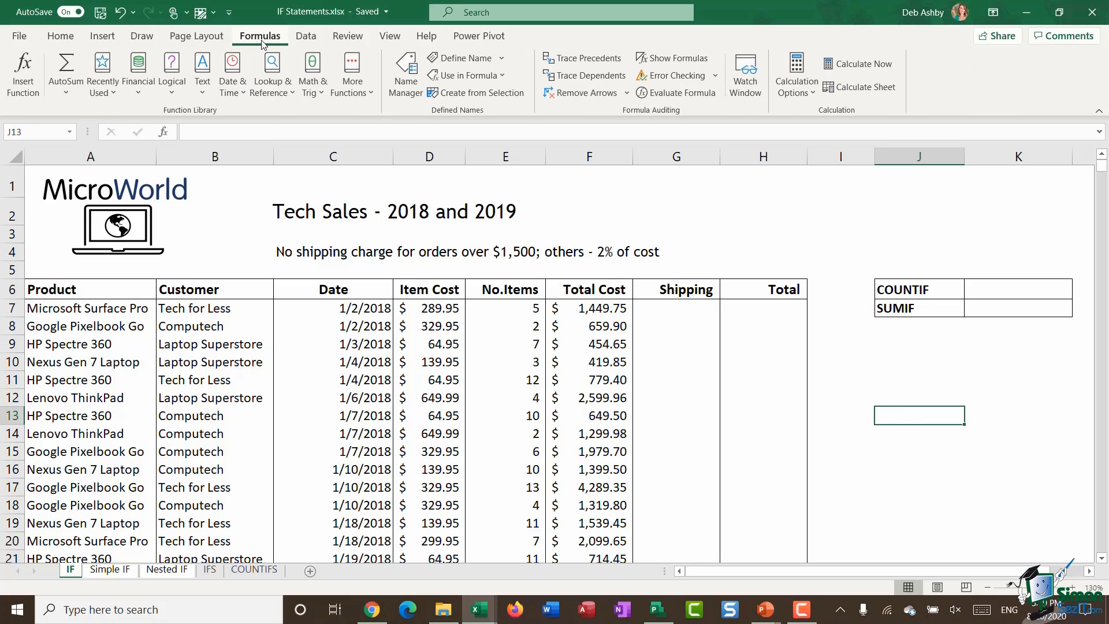
left_click(172, 90)
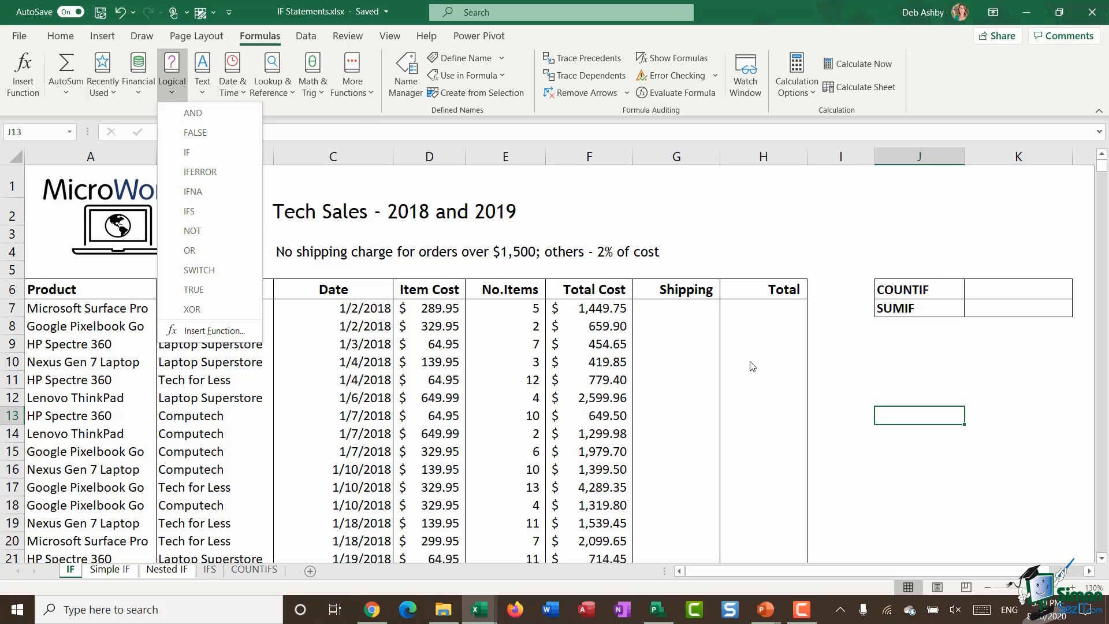
left_click(669, 313)
left_click(669, 310)
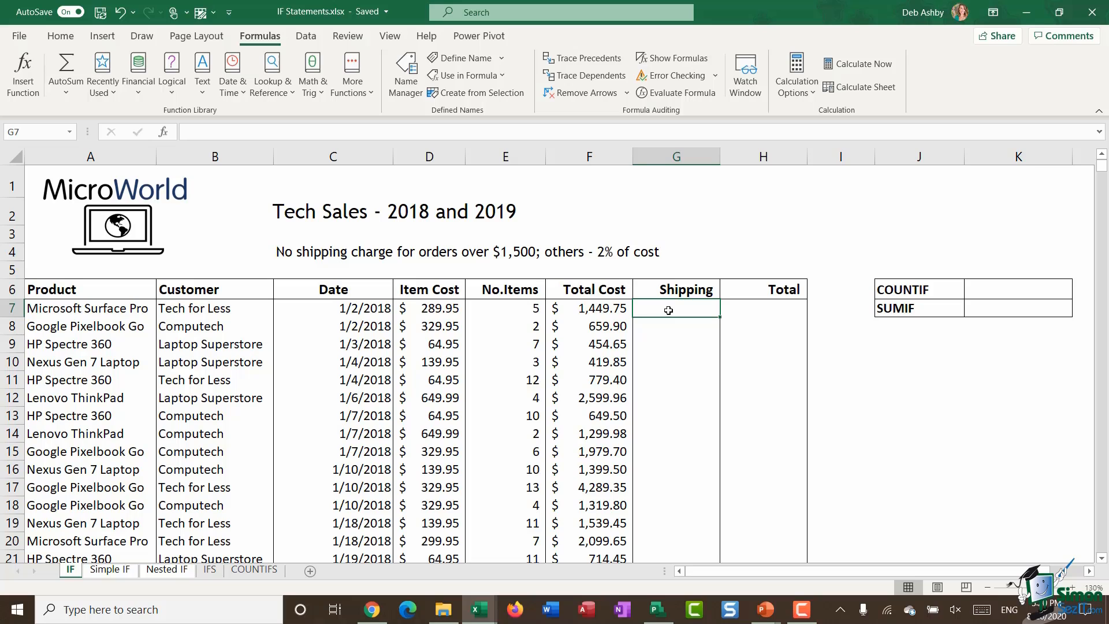
Examine the sales table's columns from Product through Total, including the formula behind the first Total Cost value
left_click(93, 157)
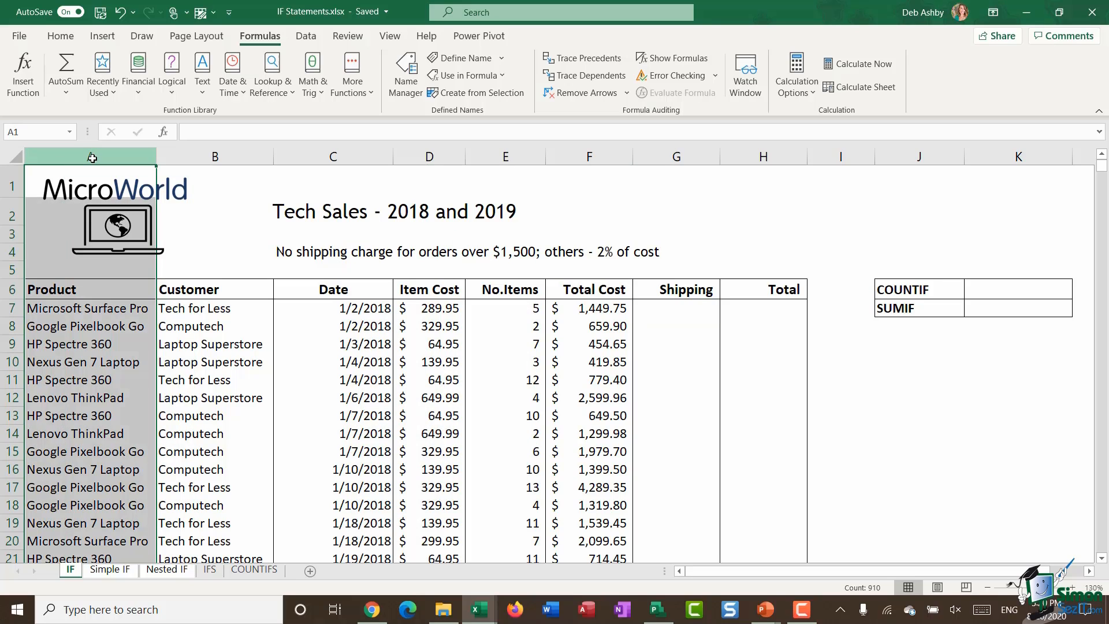
left_click(196, 158)
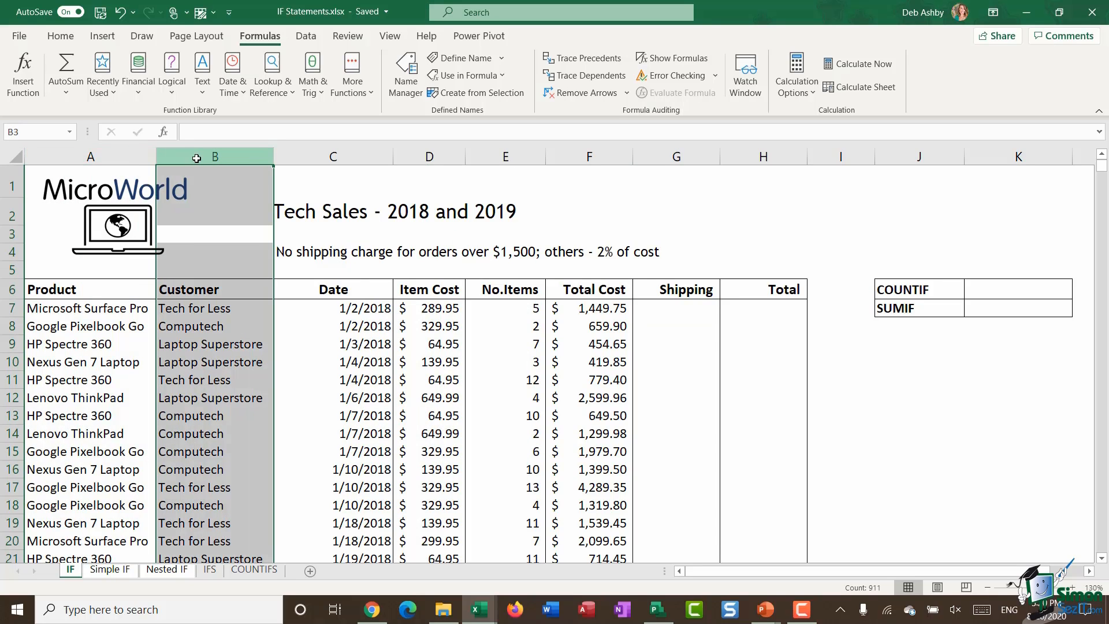
left_click(307, 159)
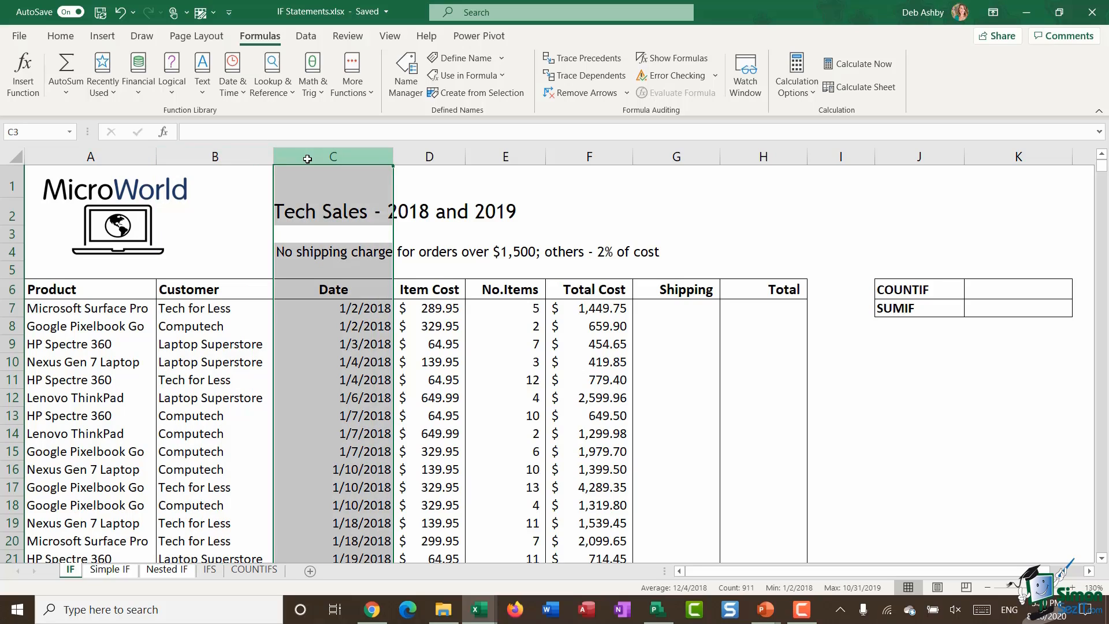
left_click(425, 158)
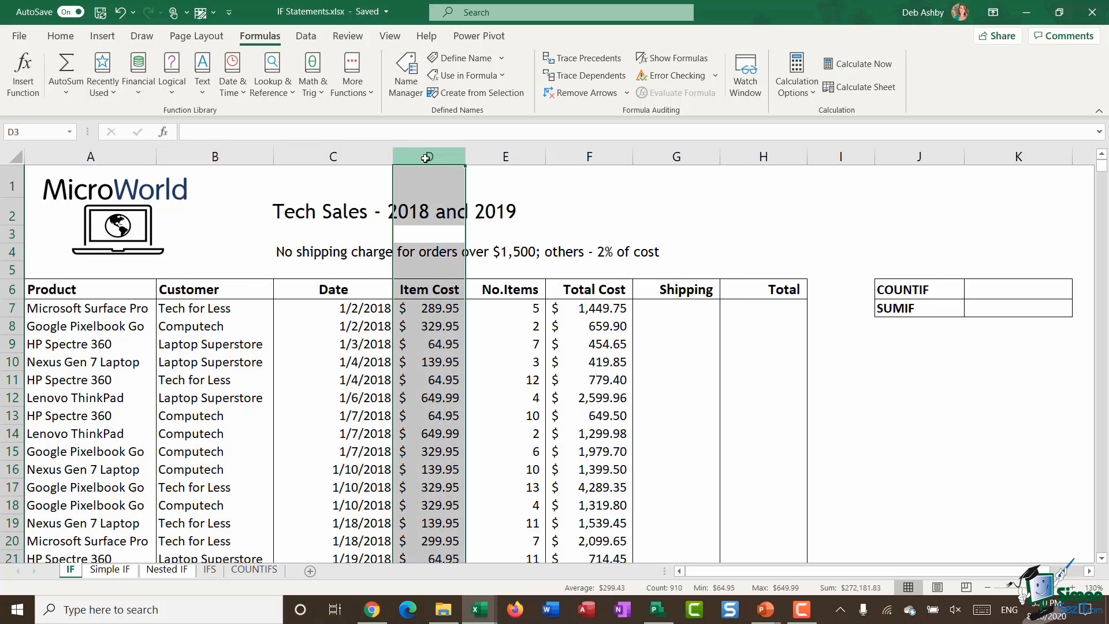
left_click(487, 158)
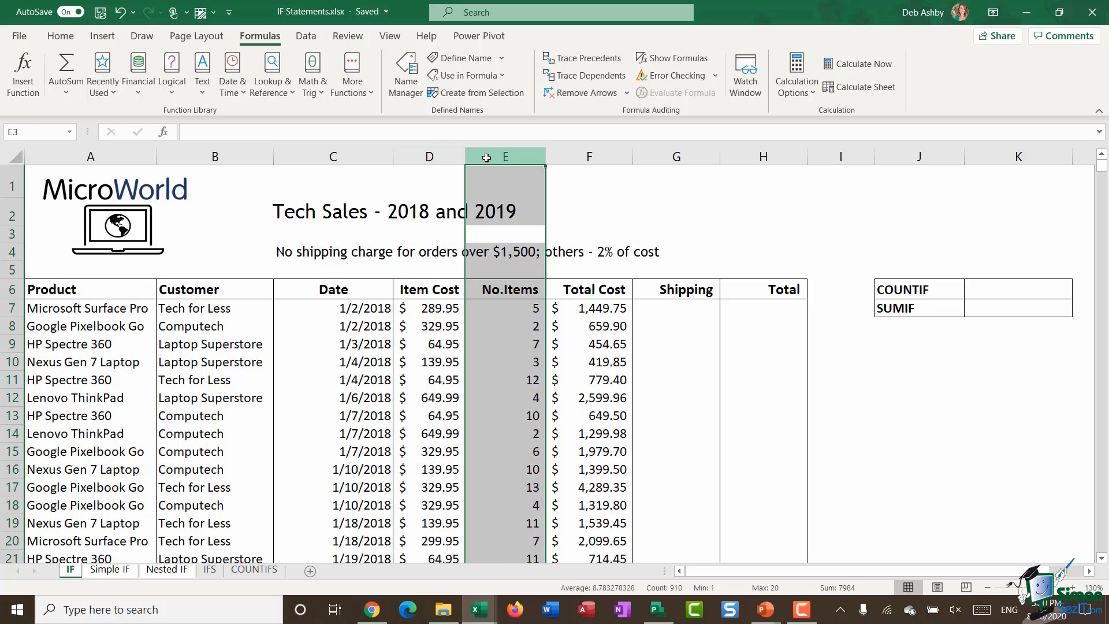
left_click(588, 157)
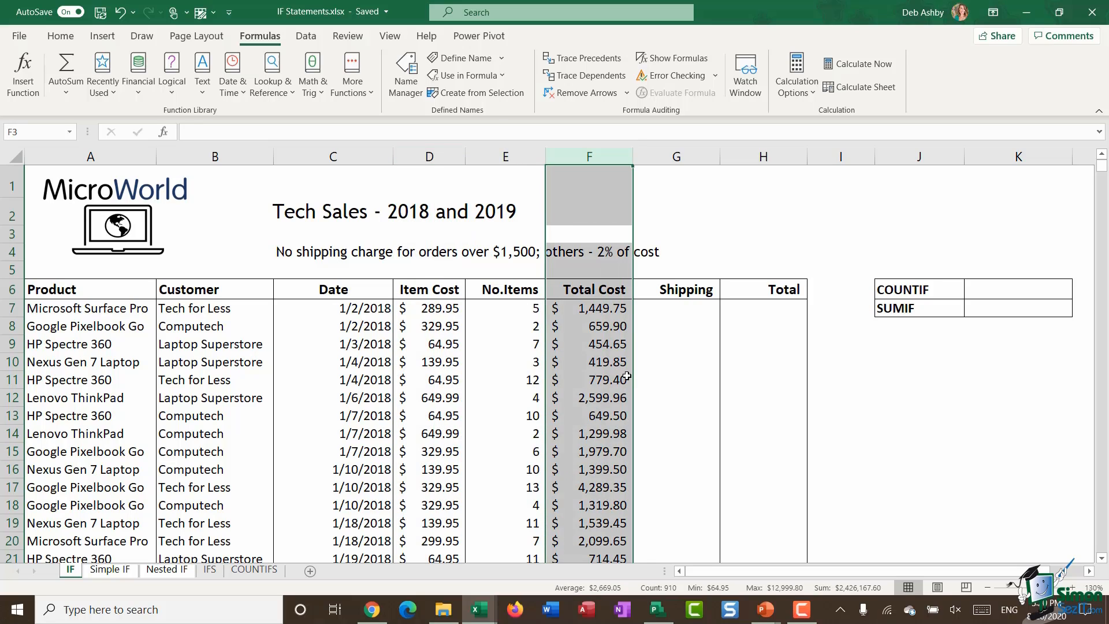
left_click(581, 309)
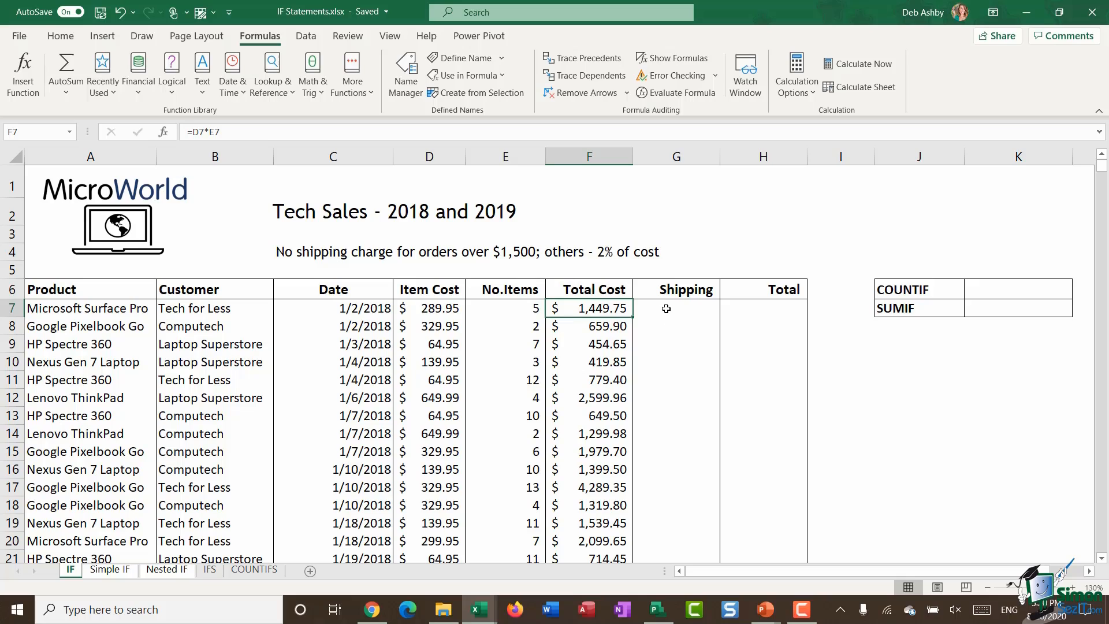
left_click(666, 308)
left_click(764, 311)
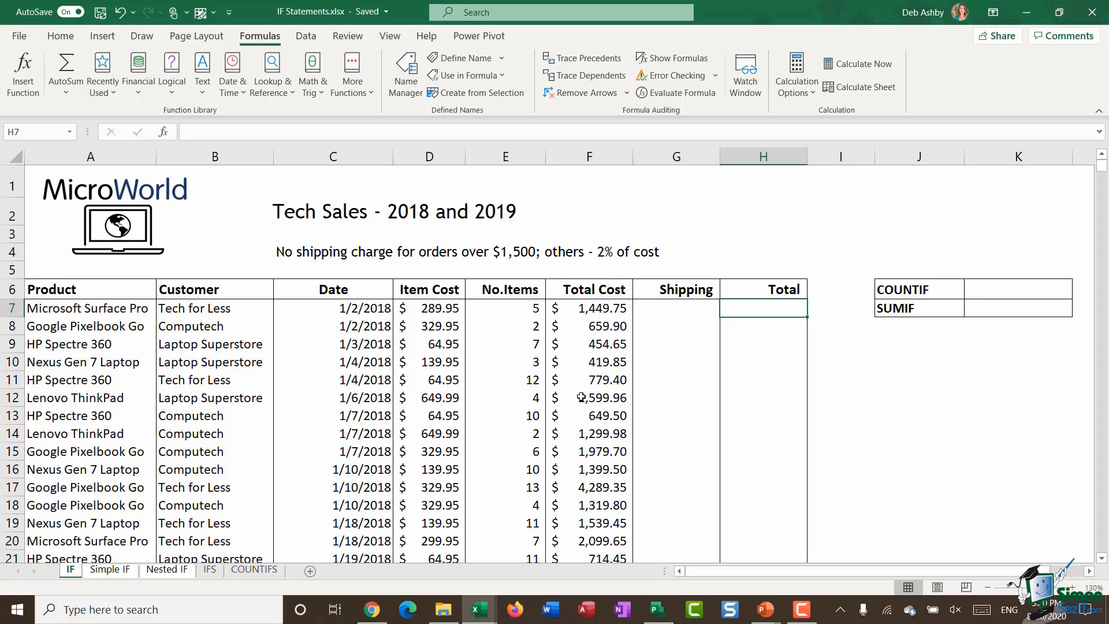
left_click(669, 308)
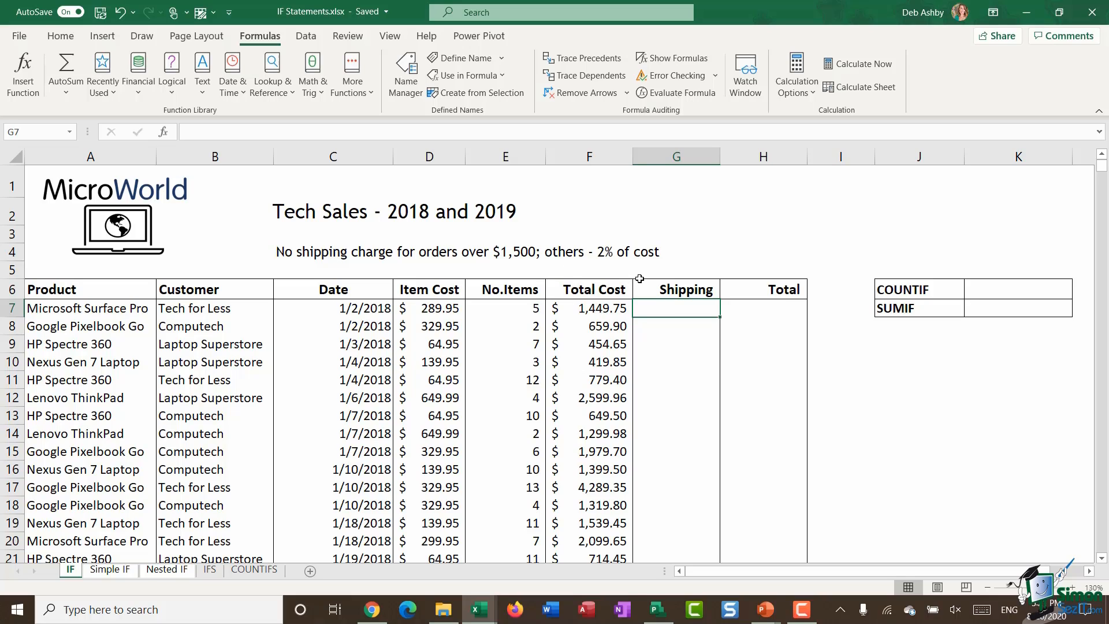
left_click(587, 310)
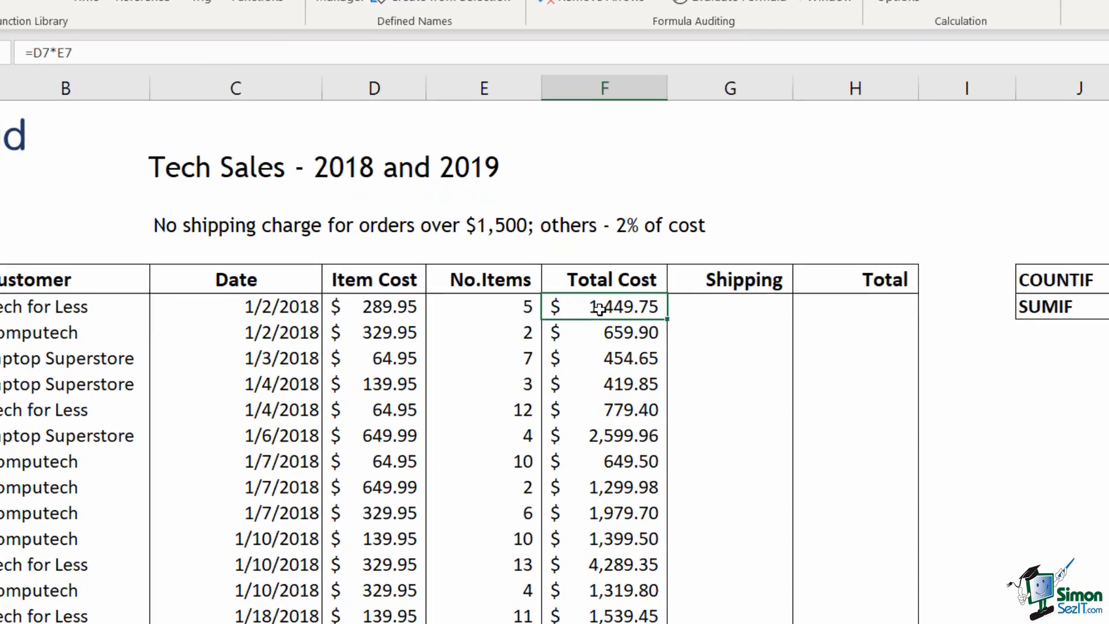
Enter the formula =IF(F7>=1500,0,F7*2%) in cell G7 to calculate the first order's shipping
left_click(656, 309)
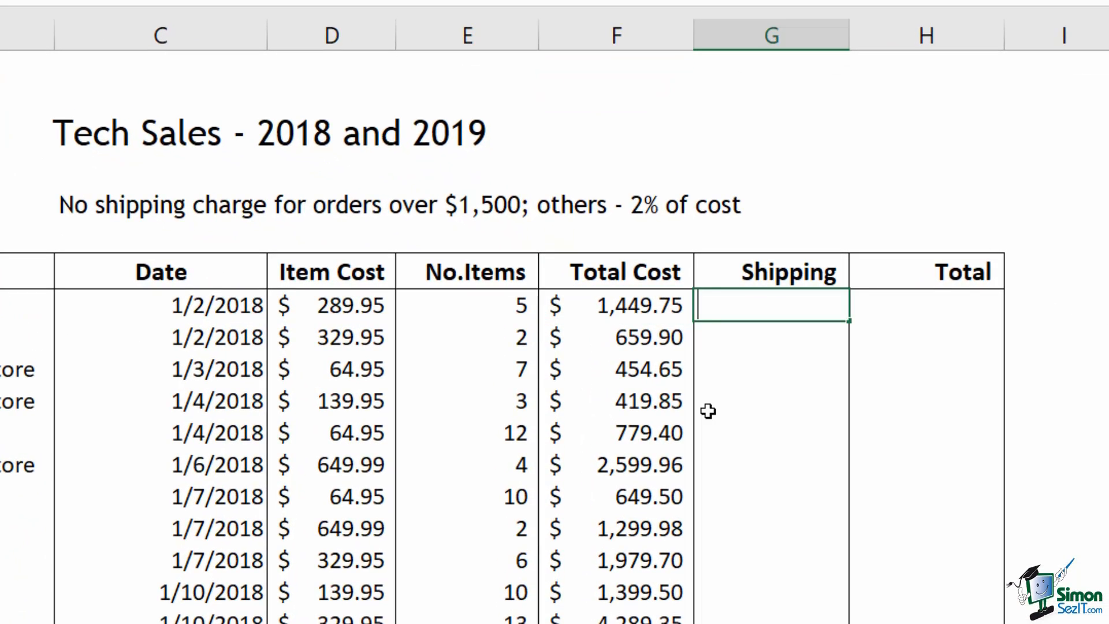
type("=IF(")
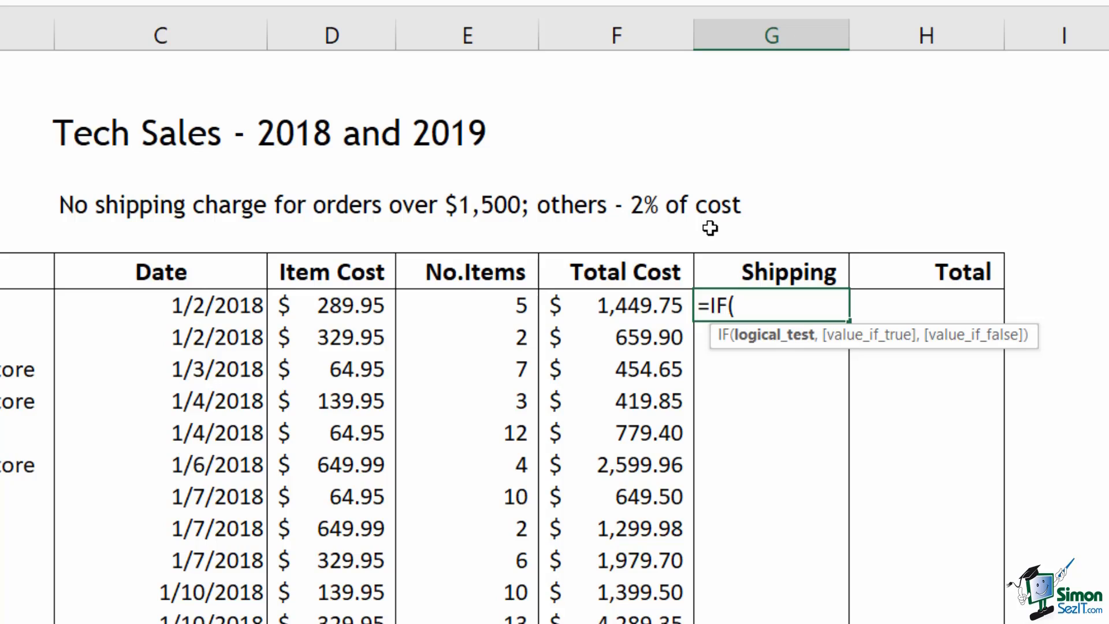
left_click(615, 309)
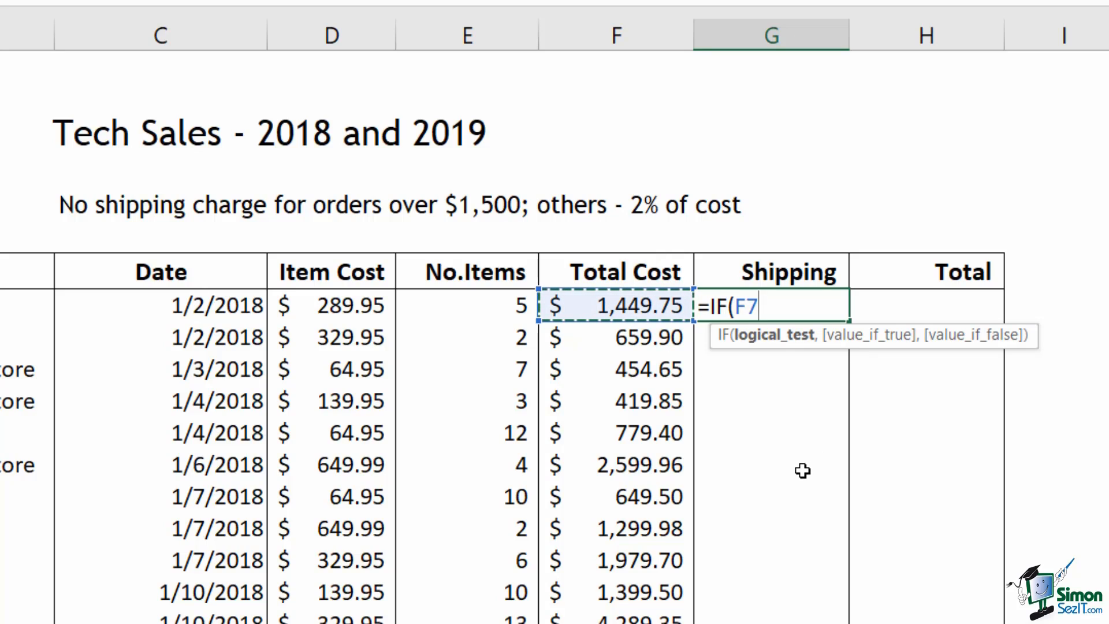
type(">=")
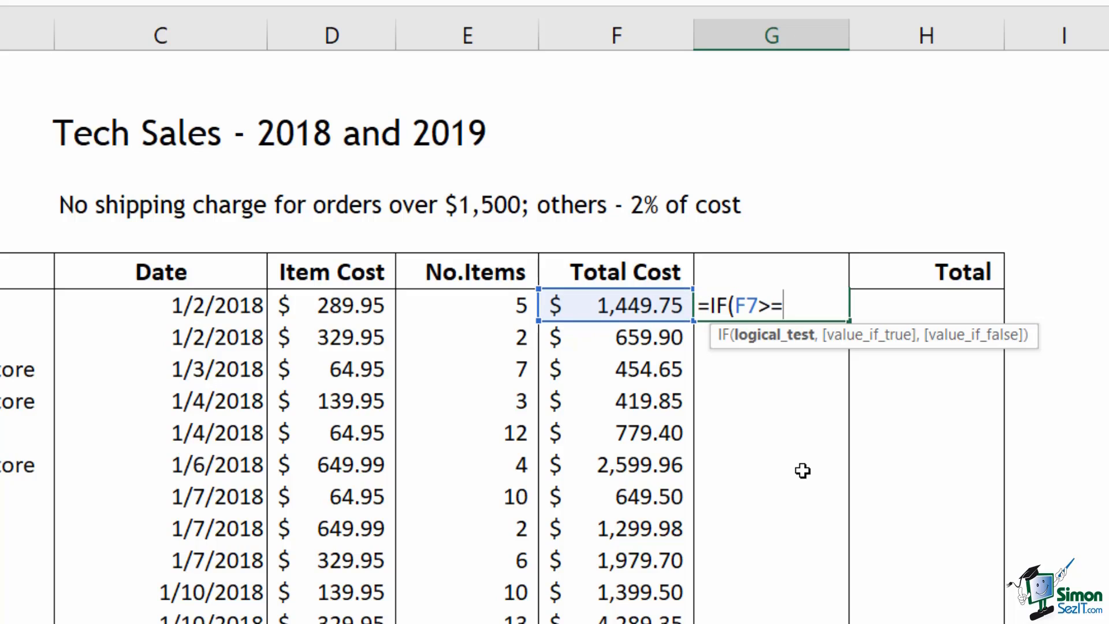
type("1500")
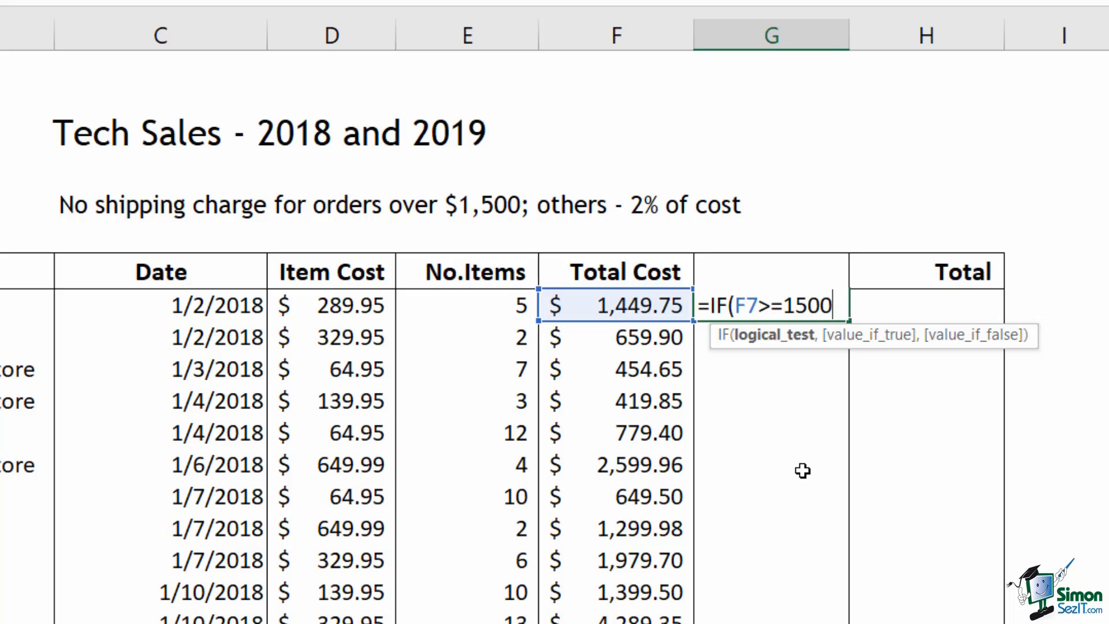
type(",")
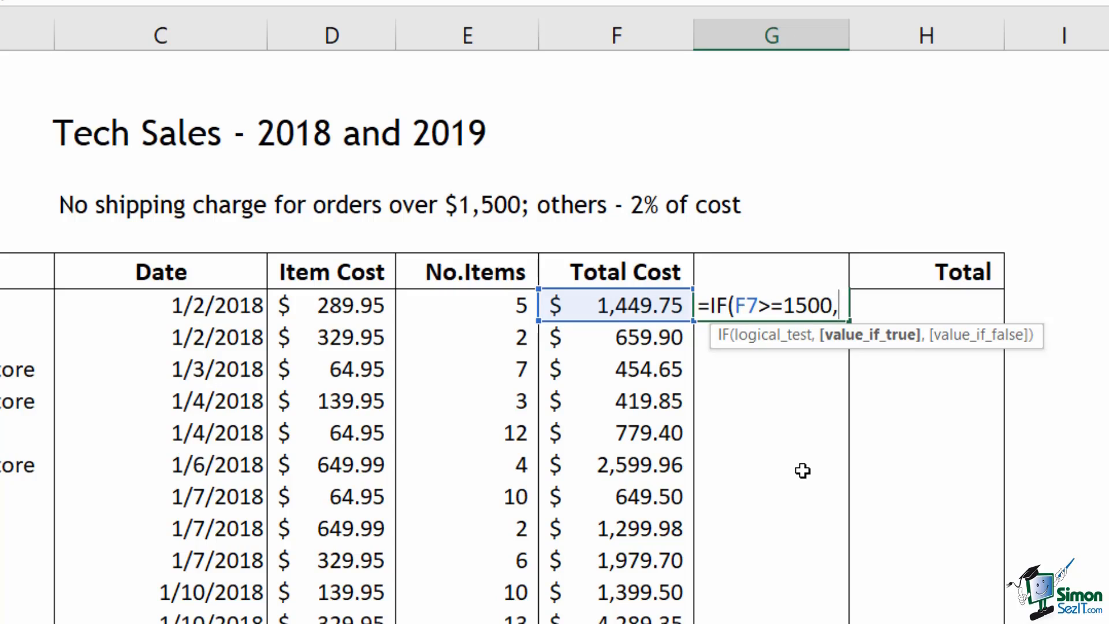
type("0")
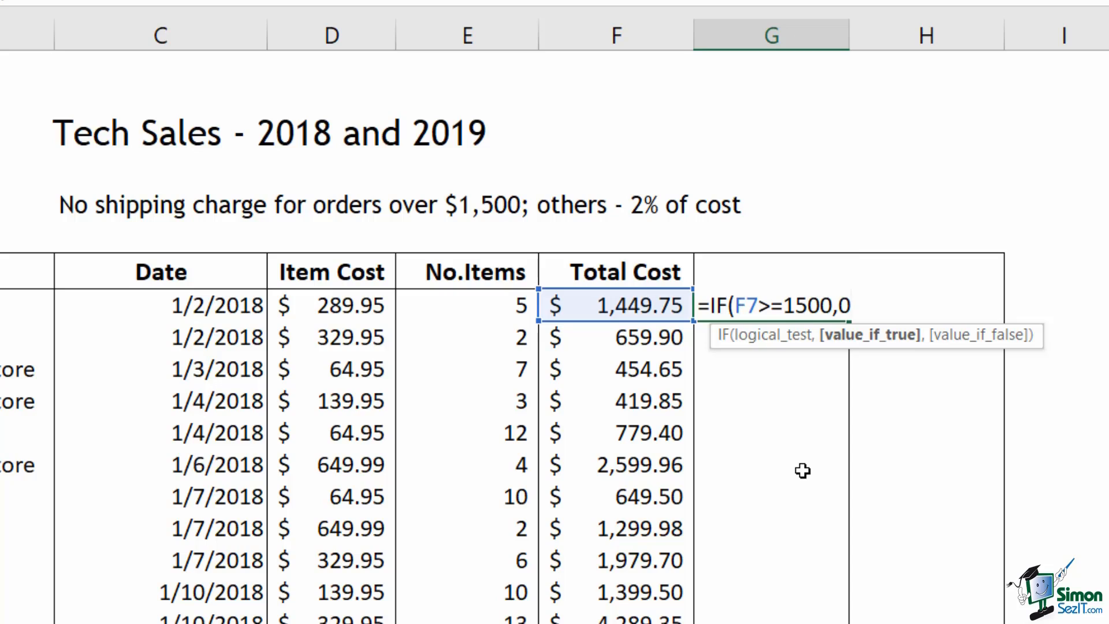
type(",")
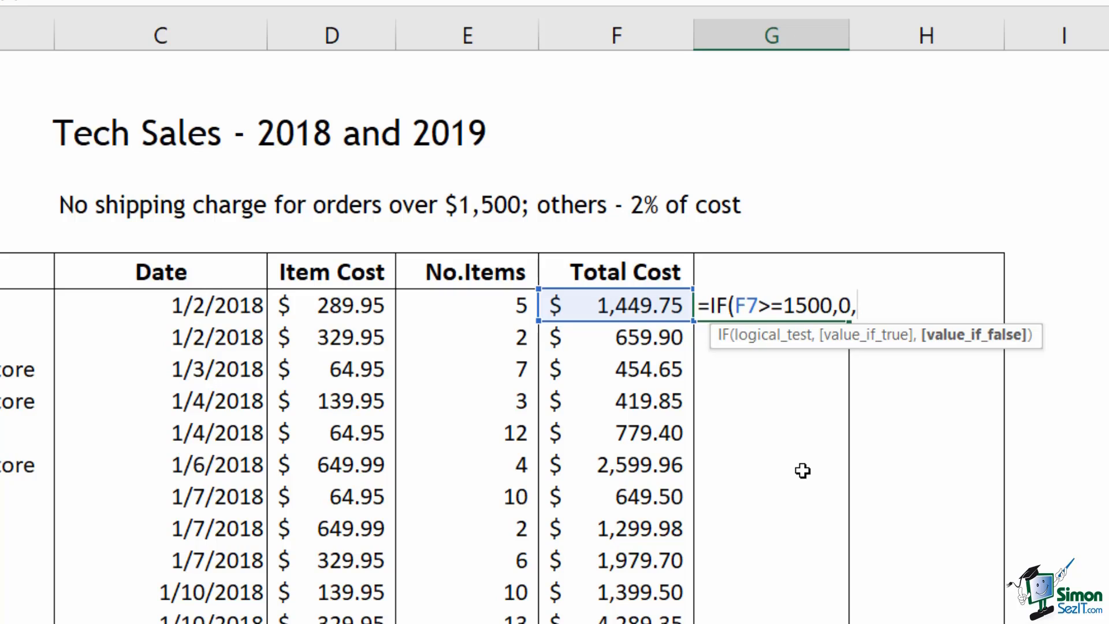
left_click(623, 312)
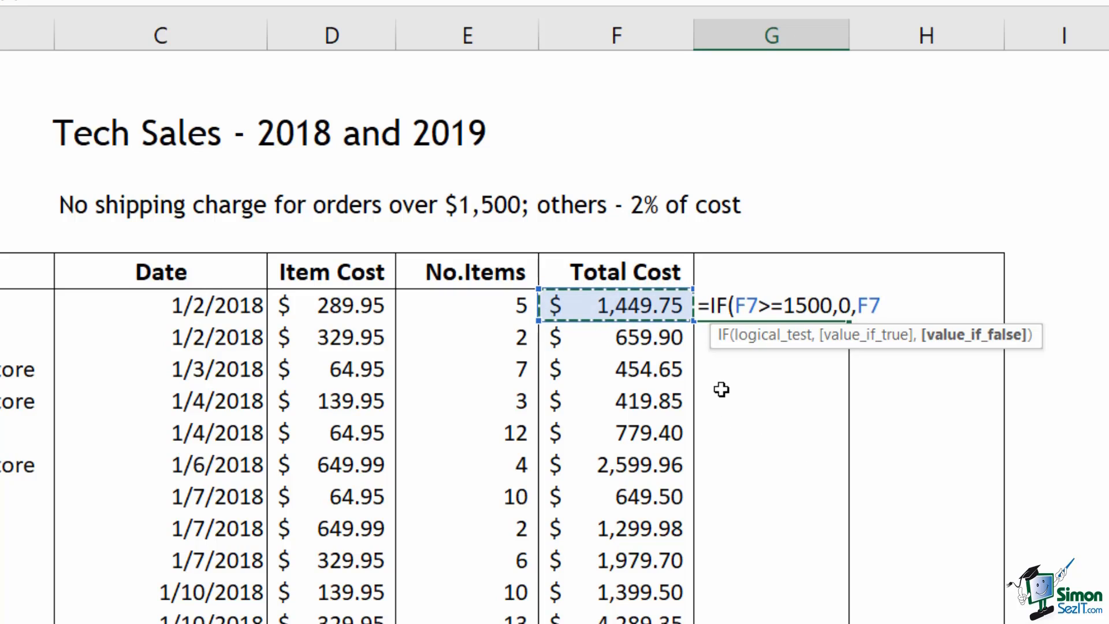
type("*")
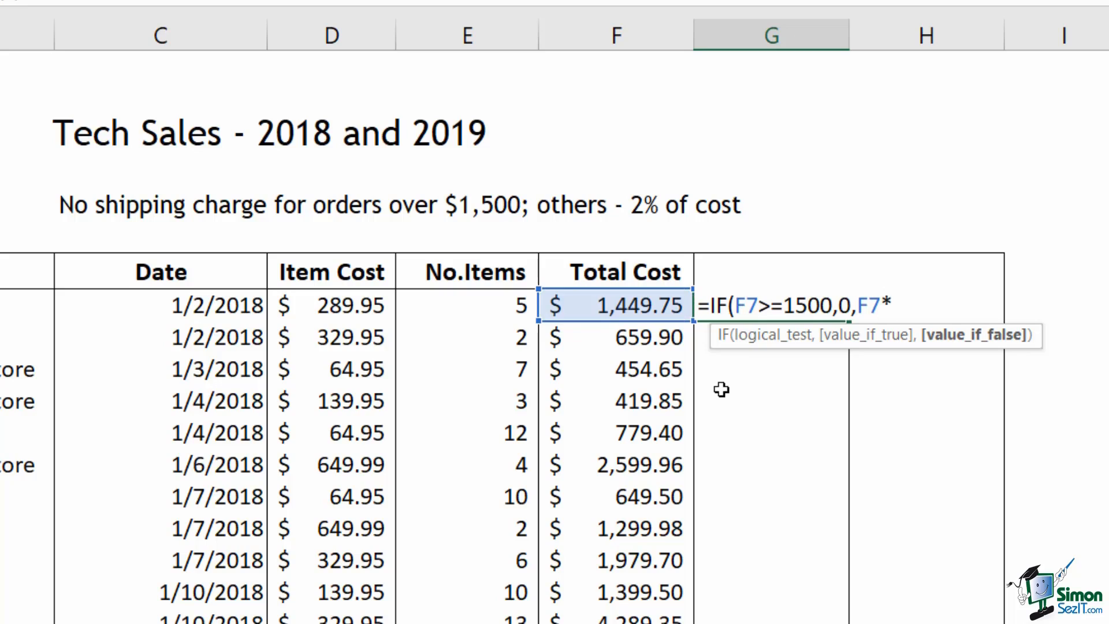
type("2%)")
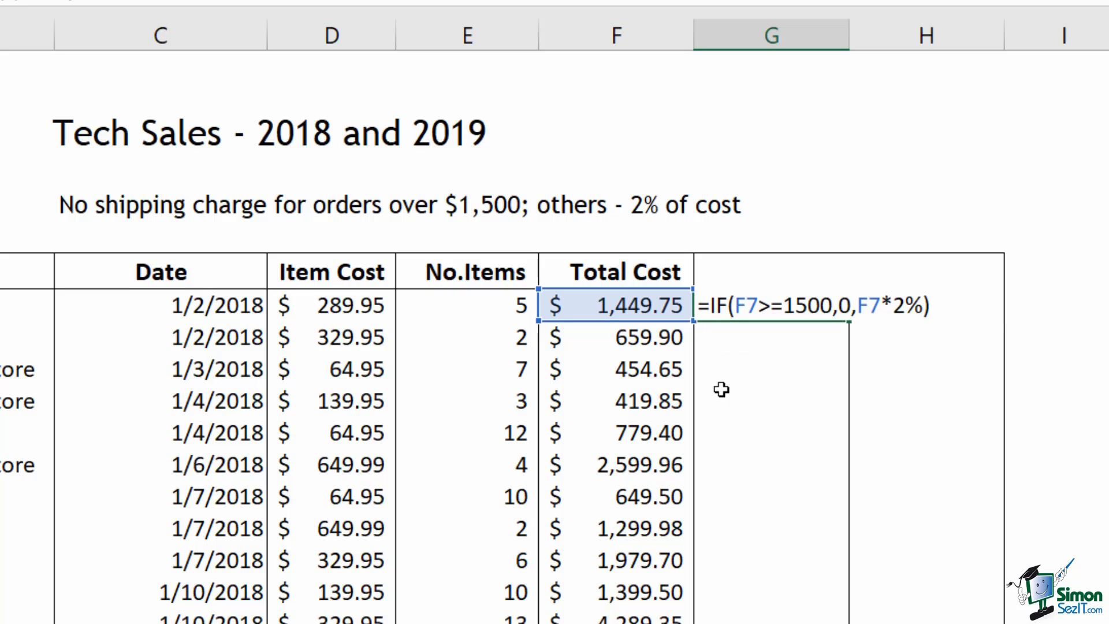
key("Return")
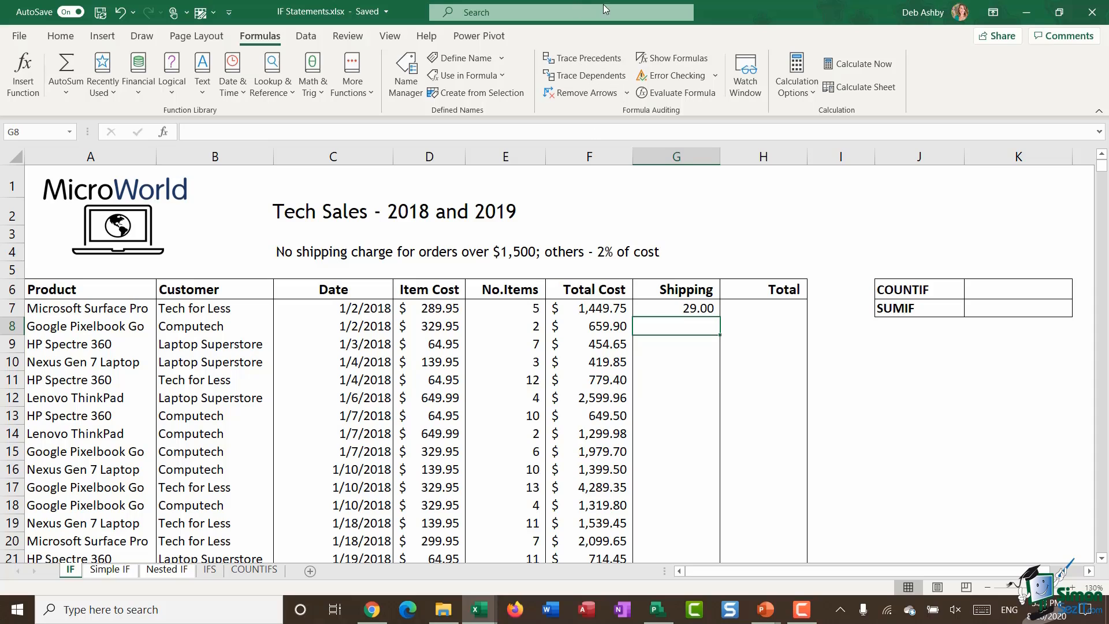
Apply the dollar Accounting format to column G and fill the G7 shipping formula down the rest of the table
left_click(682, 157)
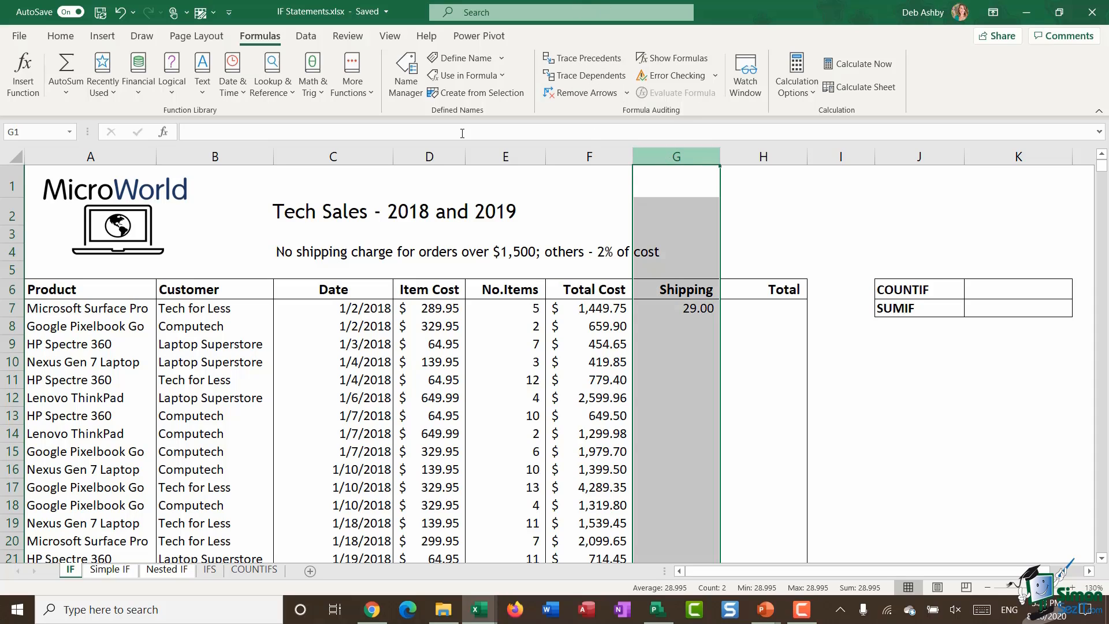
left_click(61, 36)
left_click(493, 87)
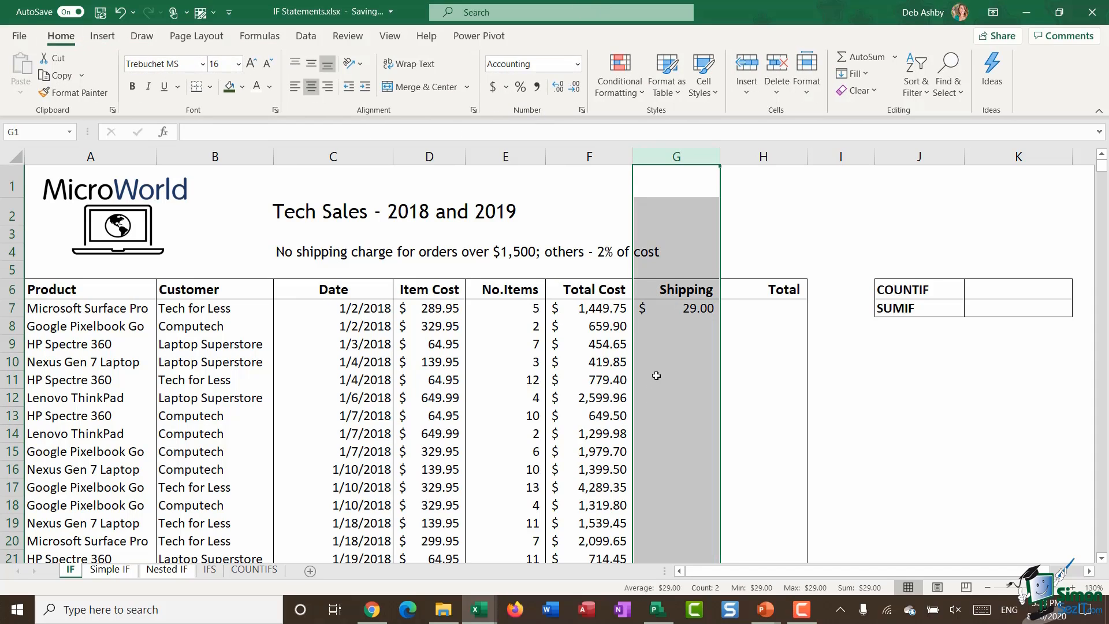
left_click(665, 312)
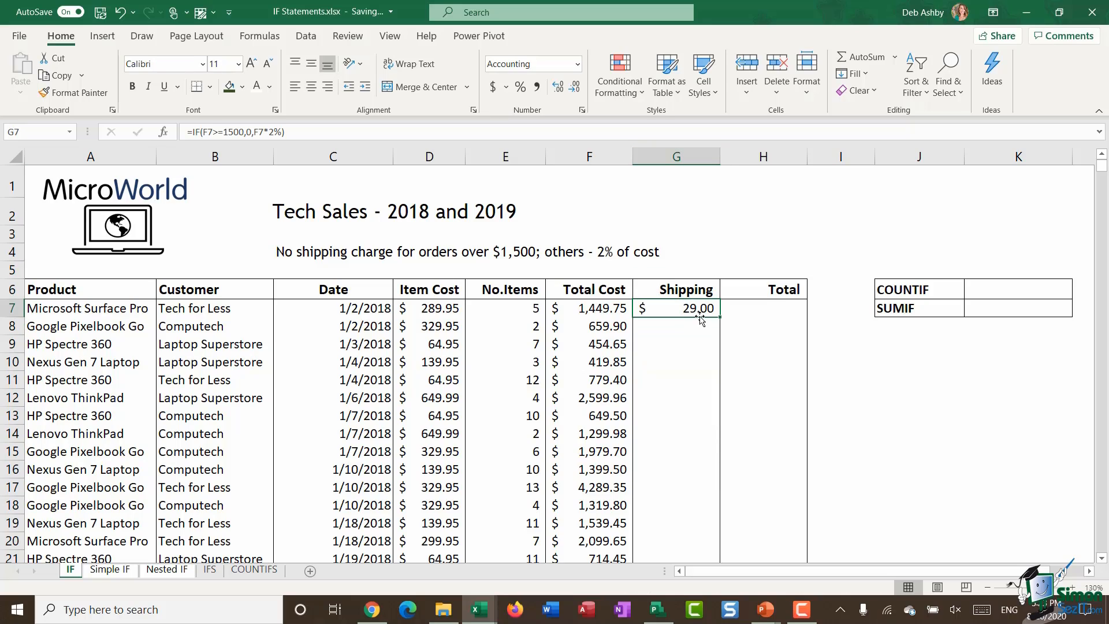
double_click(721, 316)
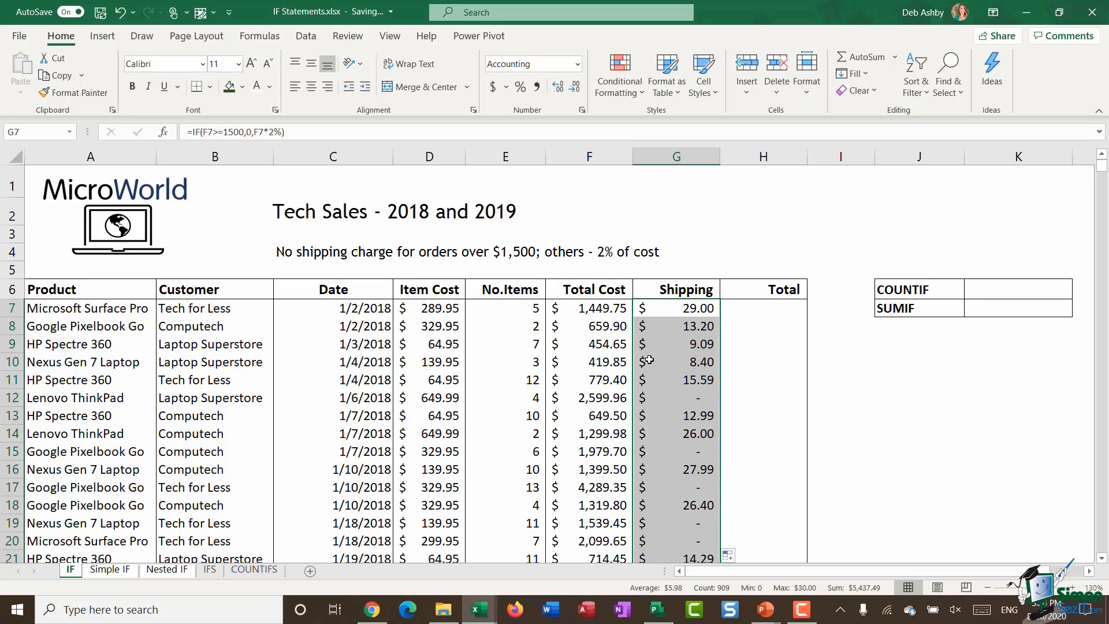
Check the Shipping results against the Total Cost values in several rows, such as rows 12, 15, 19 and 20
left_click(664, 399)
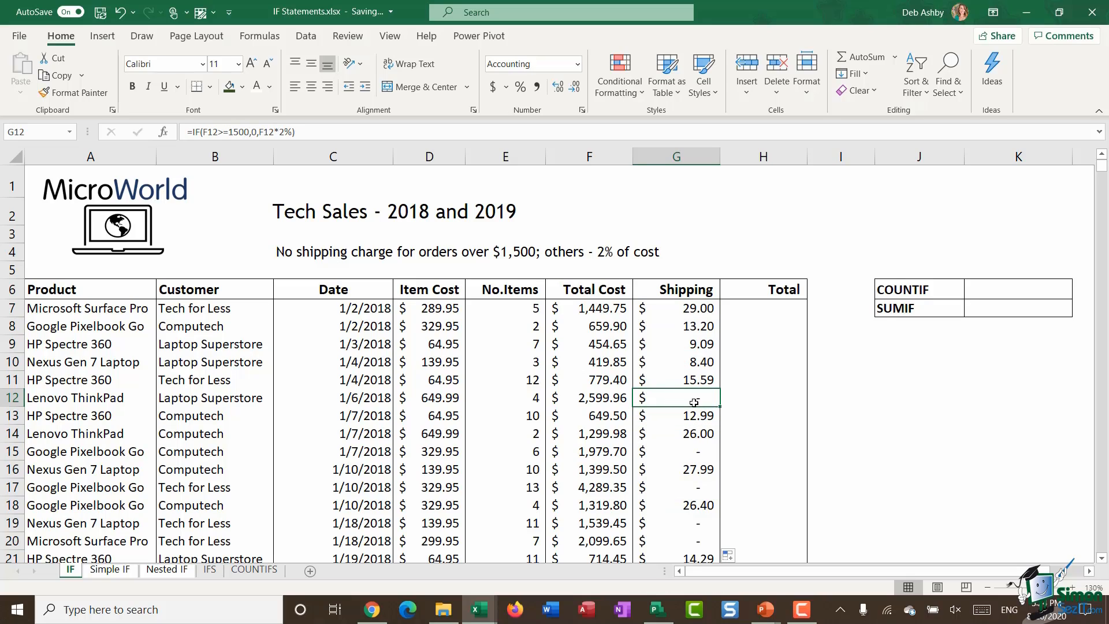
left_click(607, 400)
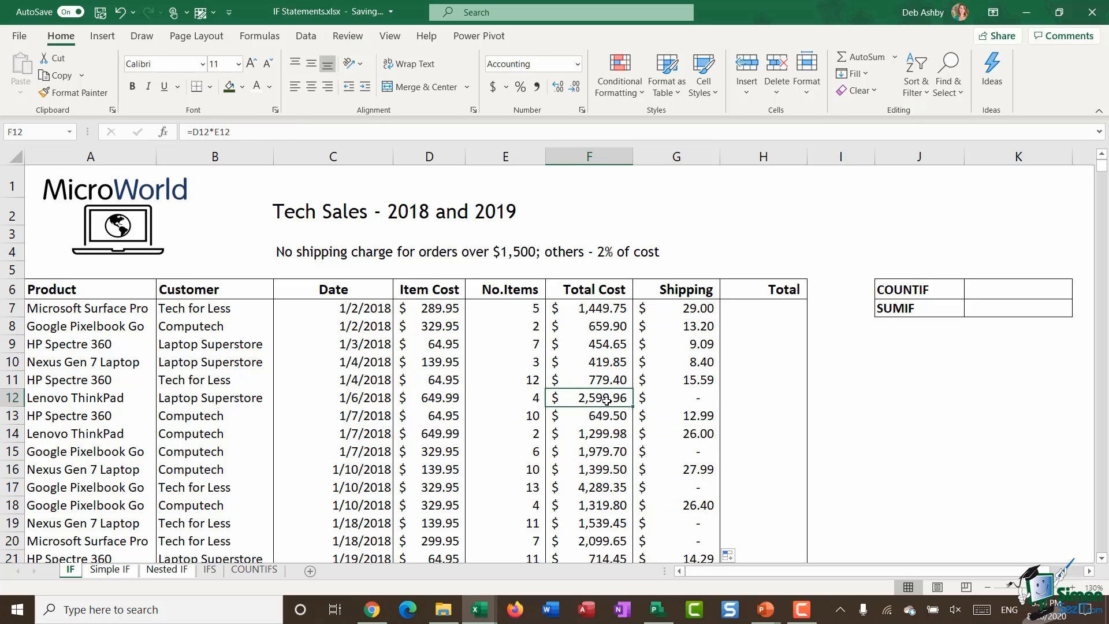
scroll(607, 401, "down", 2)
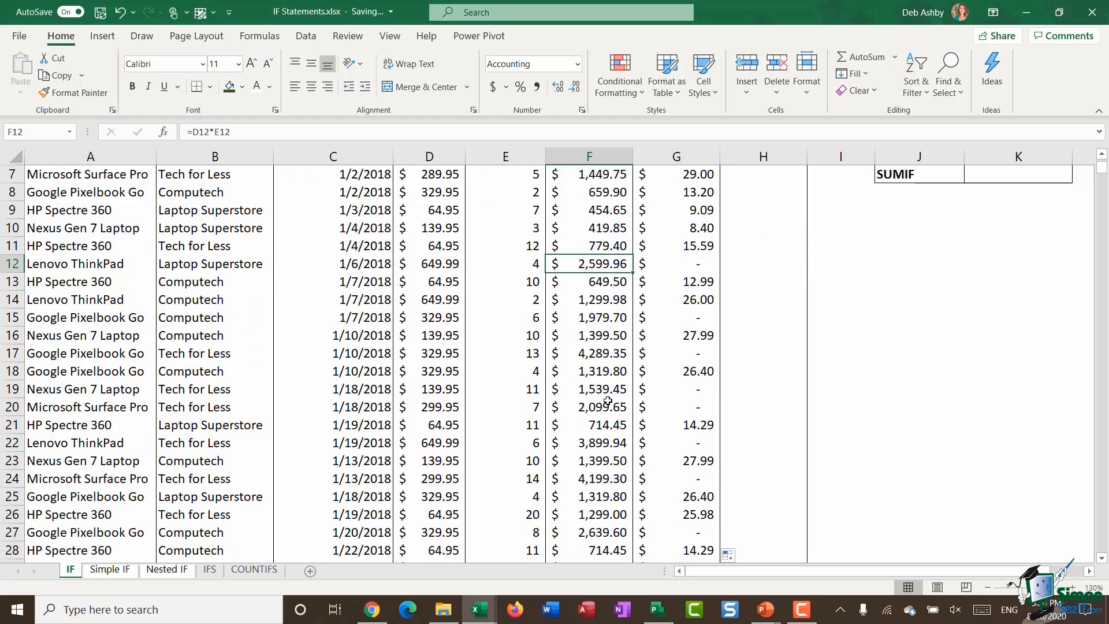
left_click(700, 324)
left_click(608, 321)
left_click(699, 390)
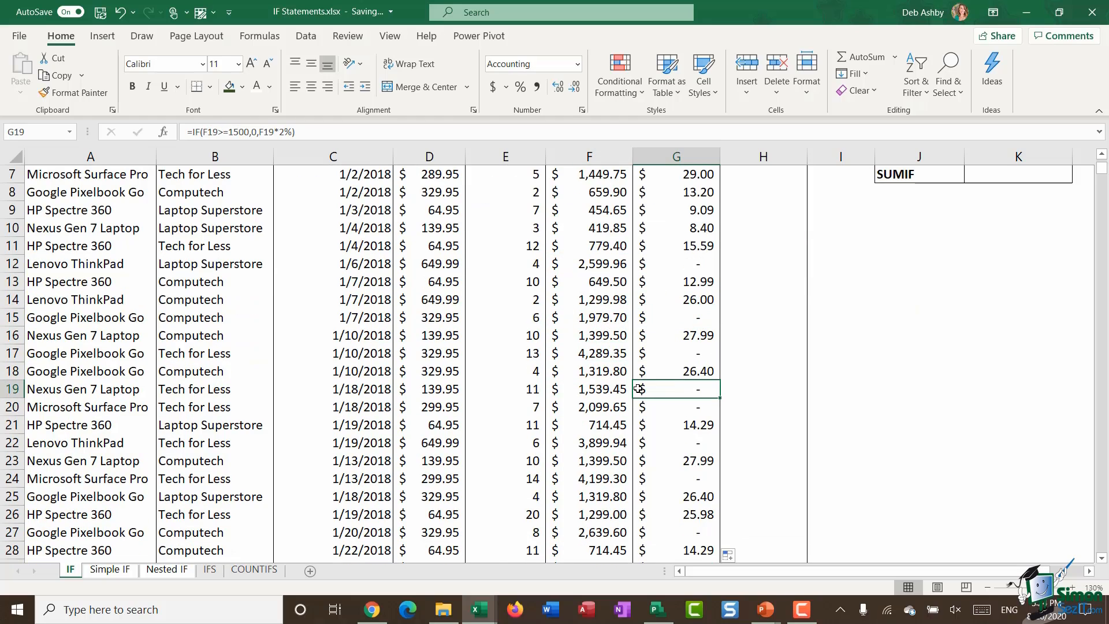
left_click(587, 388)
left_click(594, 408)
left_click(685, 407)
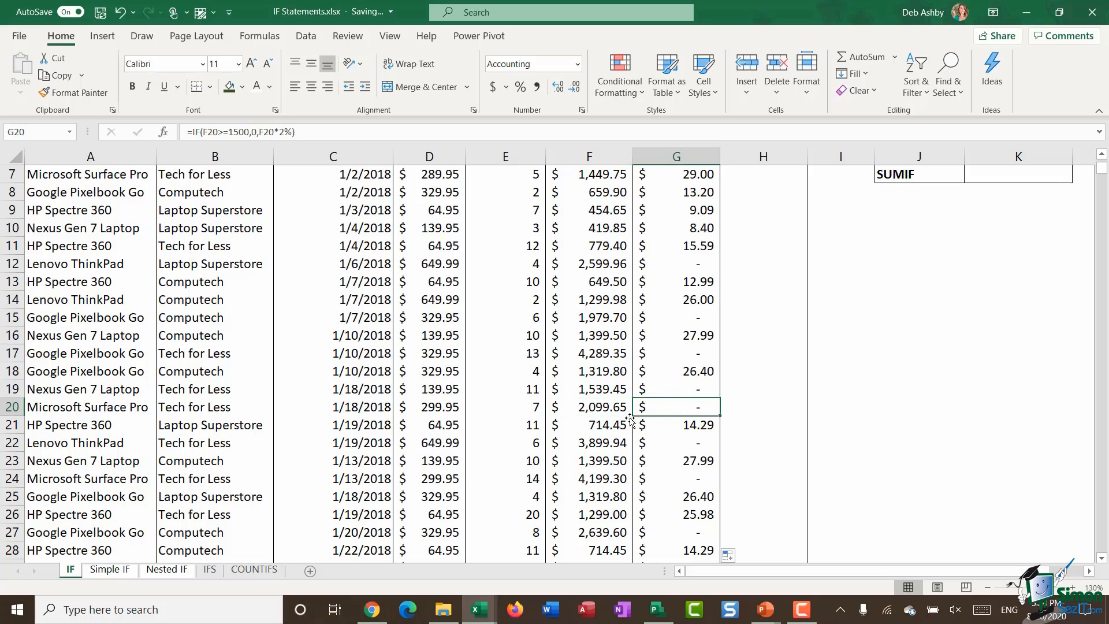
scroll(662, 416, "up", 2)
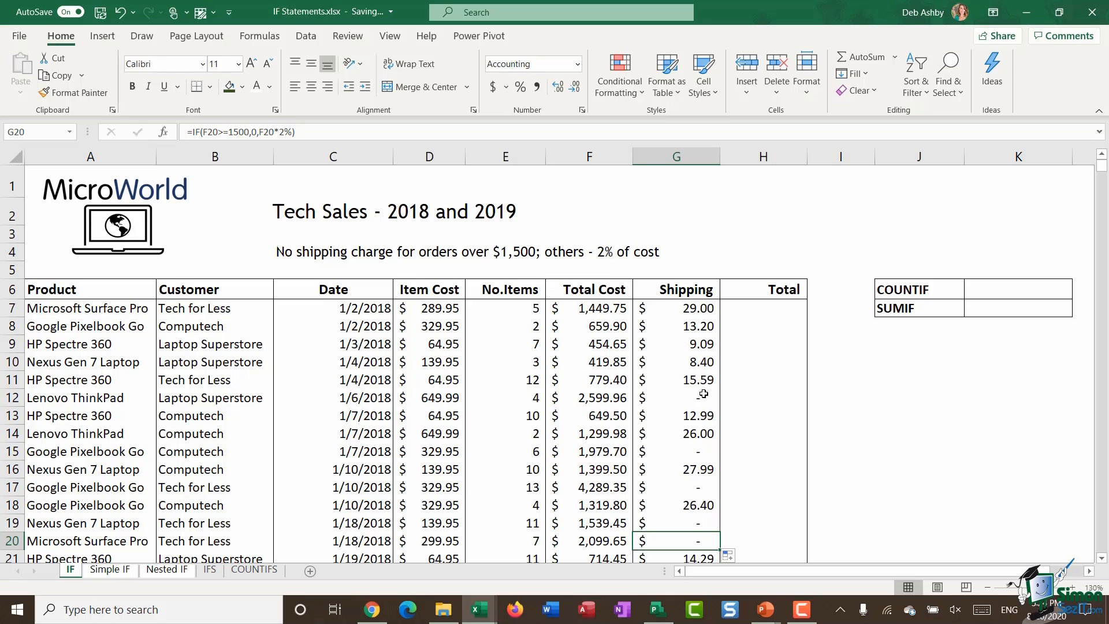
Review the IF formula behind the first order's Shipping value in cell G7
left_click(670, 309)
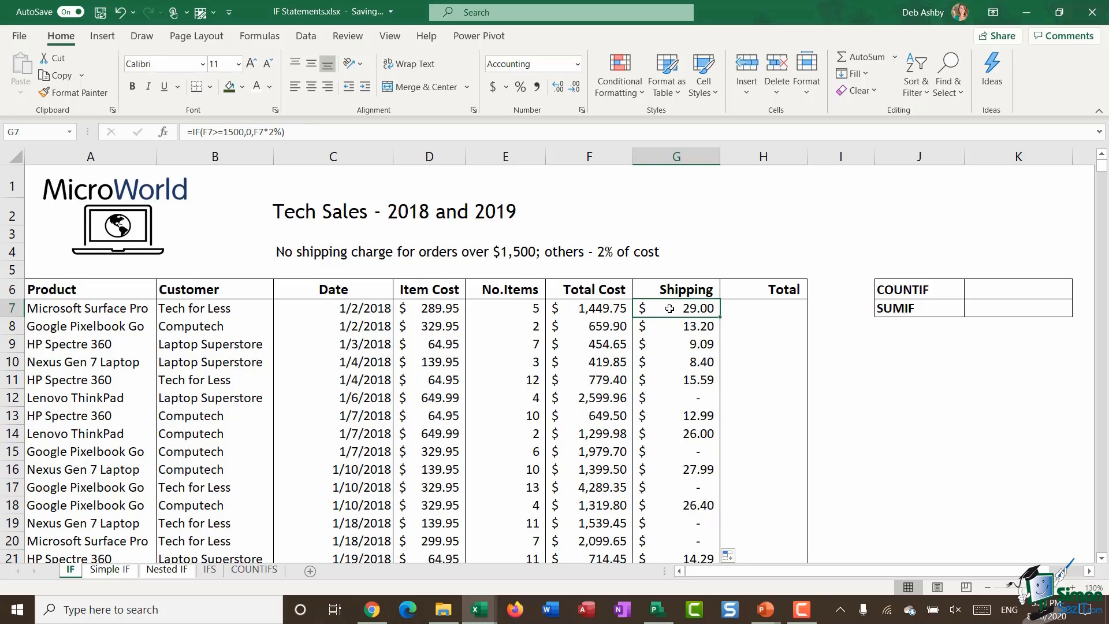
double_click(667, 311)
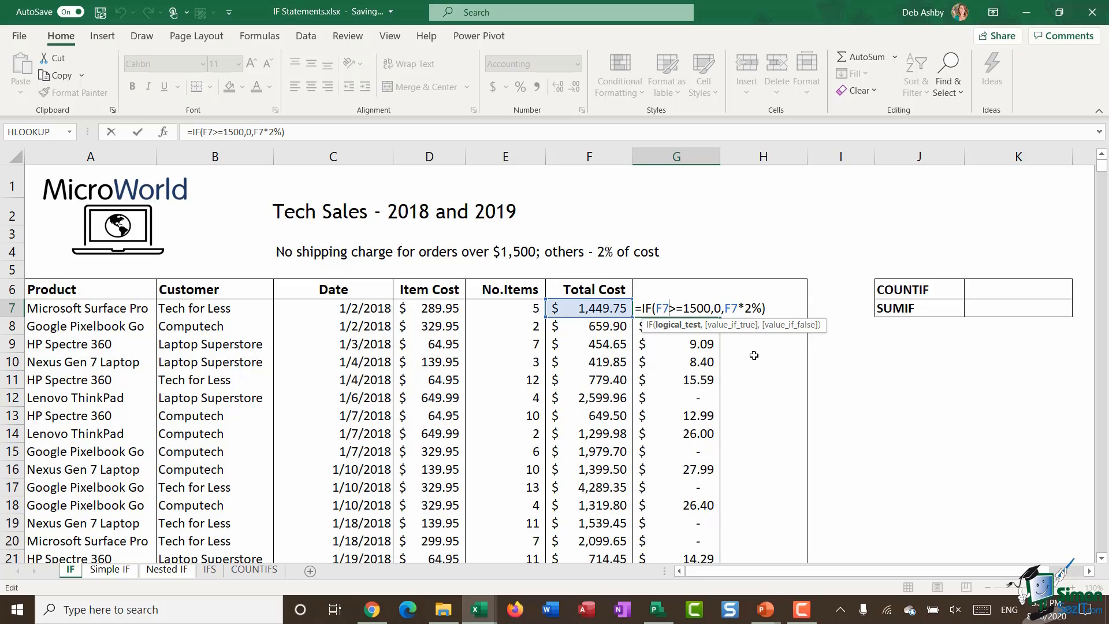
key("Return")
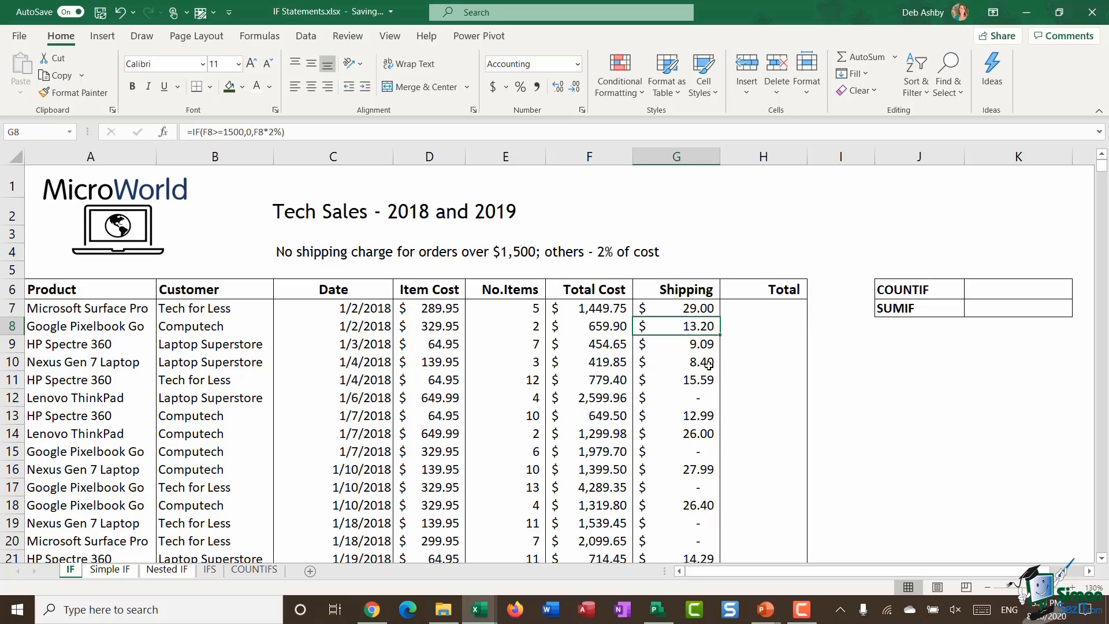
Enter the formula =SUM(F7+G7) in cell H7 to add the first order's total cost and shipping
left_click(766, 308)
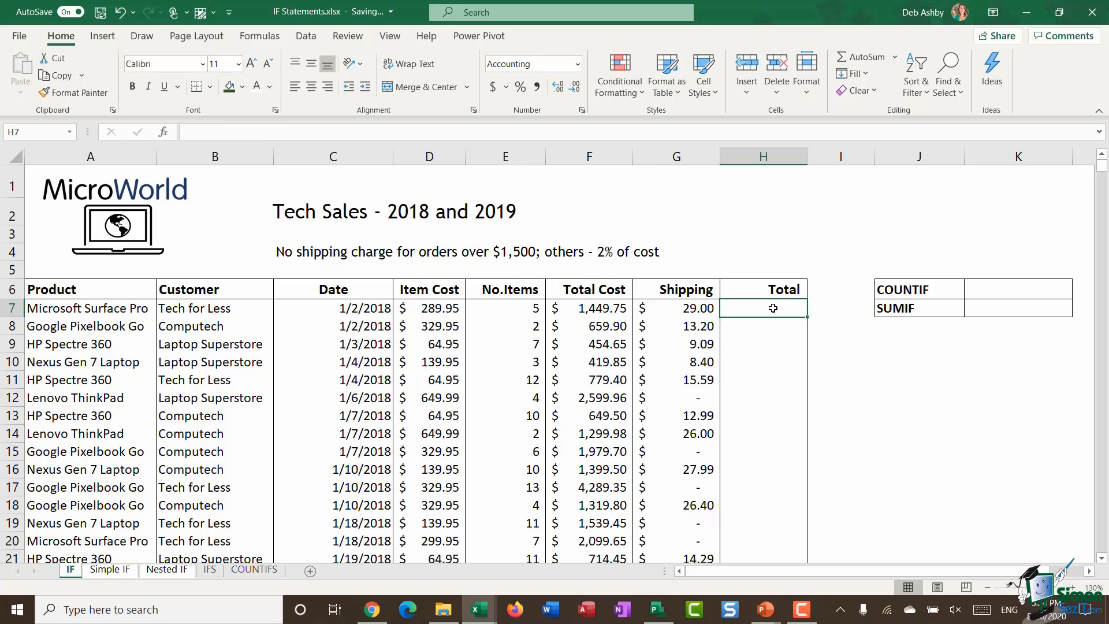
type("=SUM(")
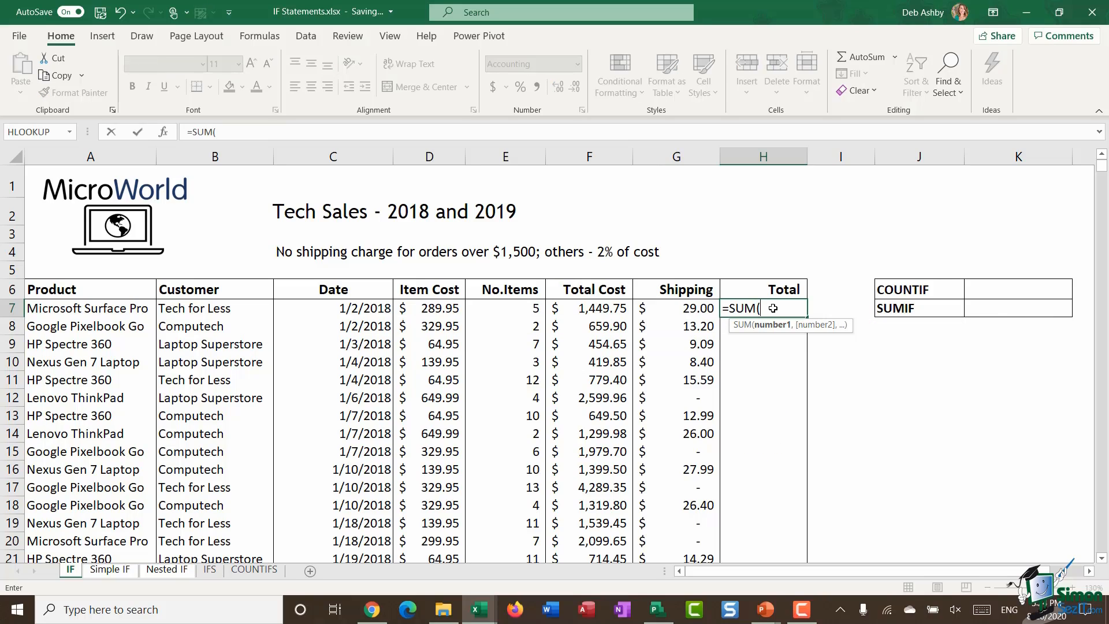
left_click(611, 308)
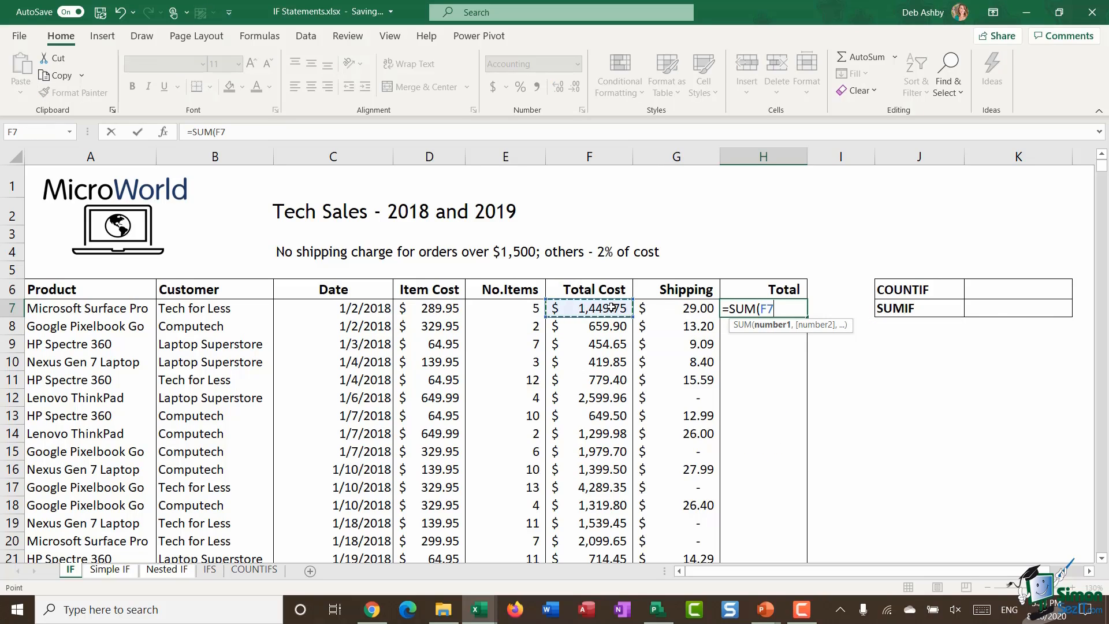
type("+")
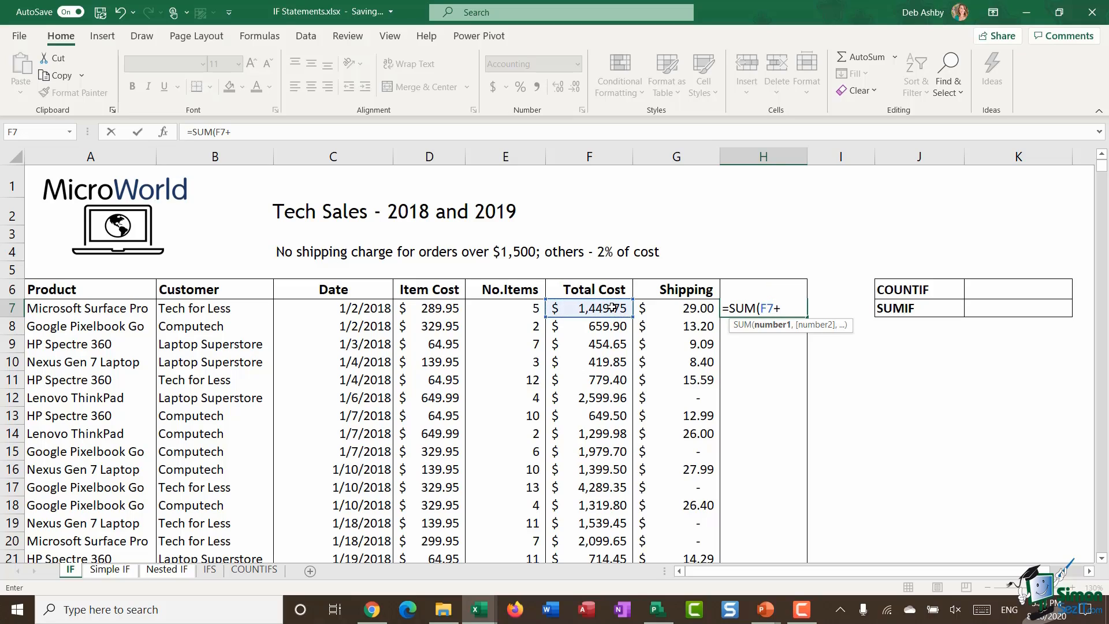
left_click(675, 308)
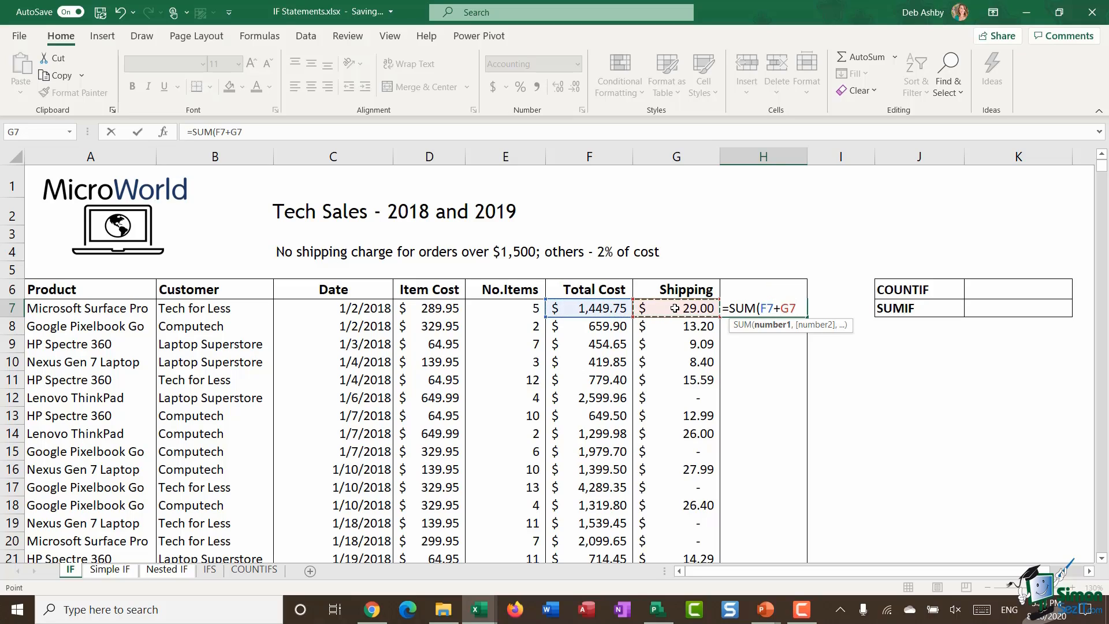
type(")")
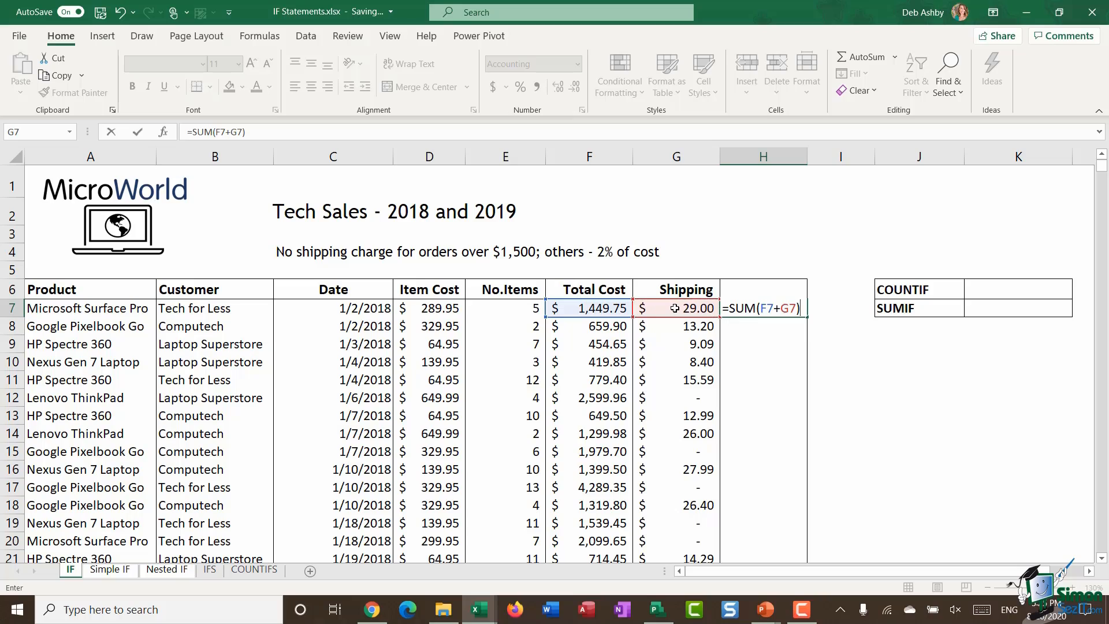
key("Return")
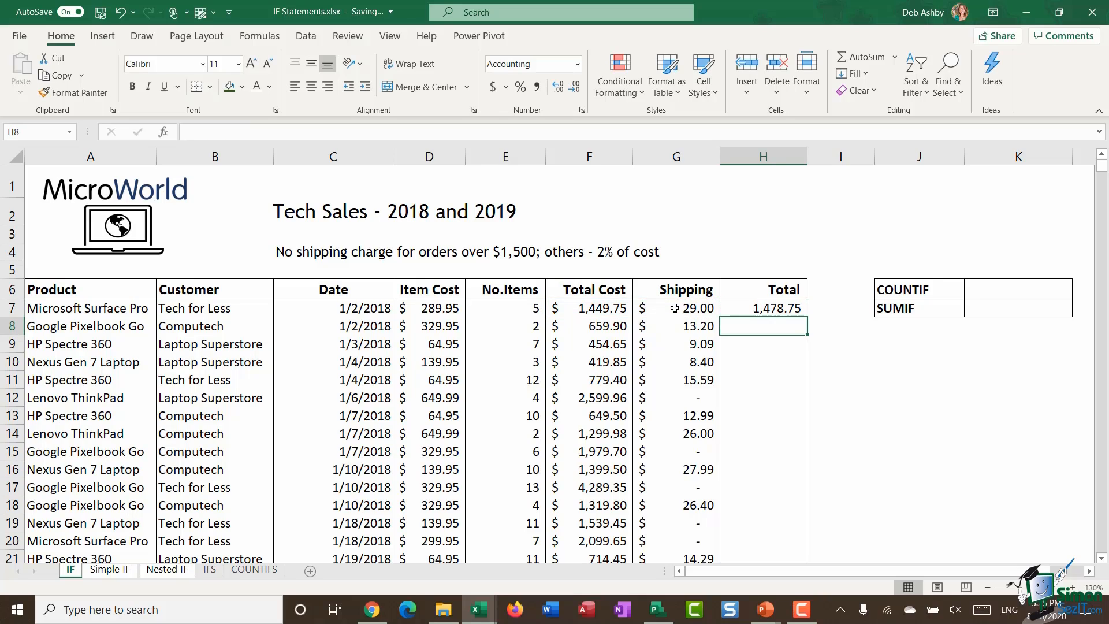
Apply the dollar Accounting format to column H and fill the H7 total formula down the rest of the table
left_click(758, 155)
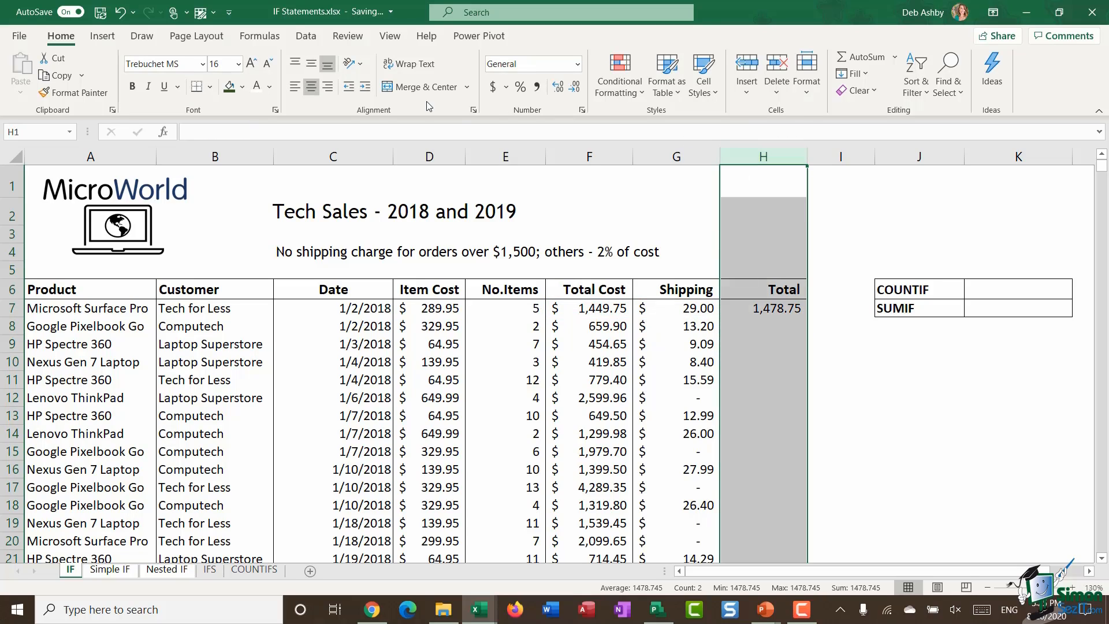
left_click(492, 87)
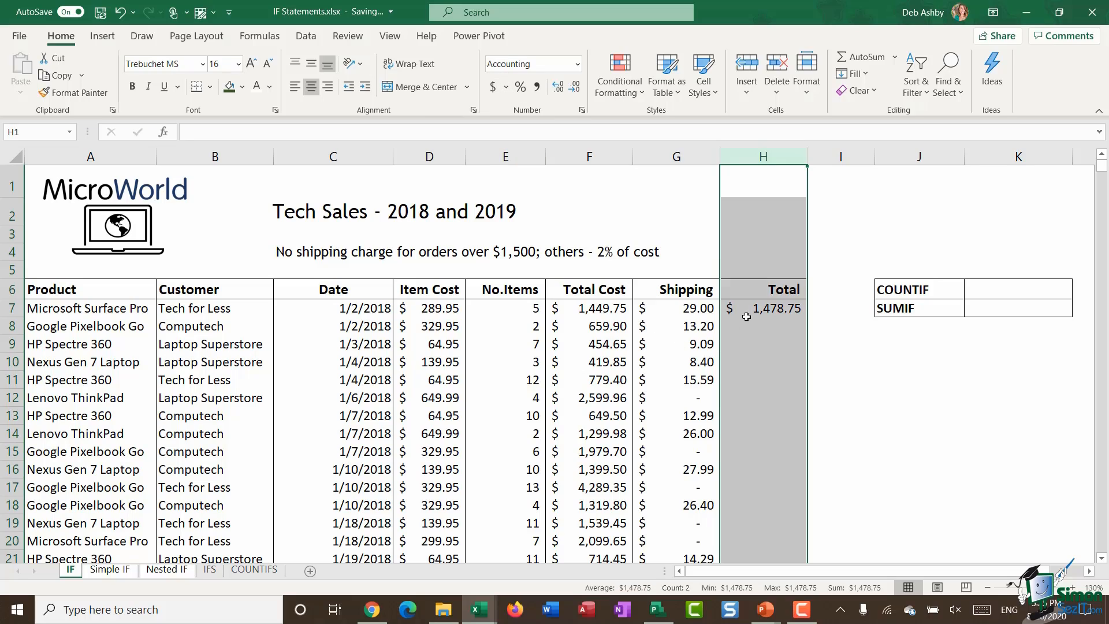
left_click(772, 308)
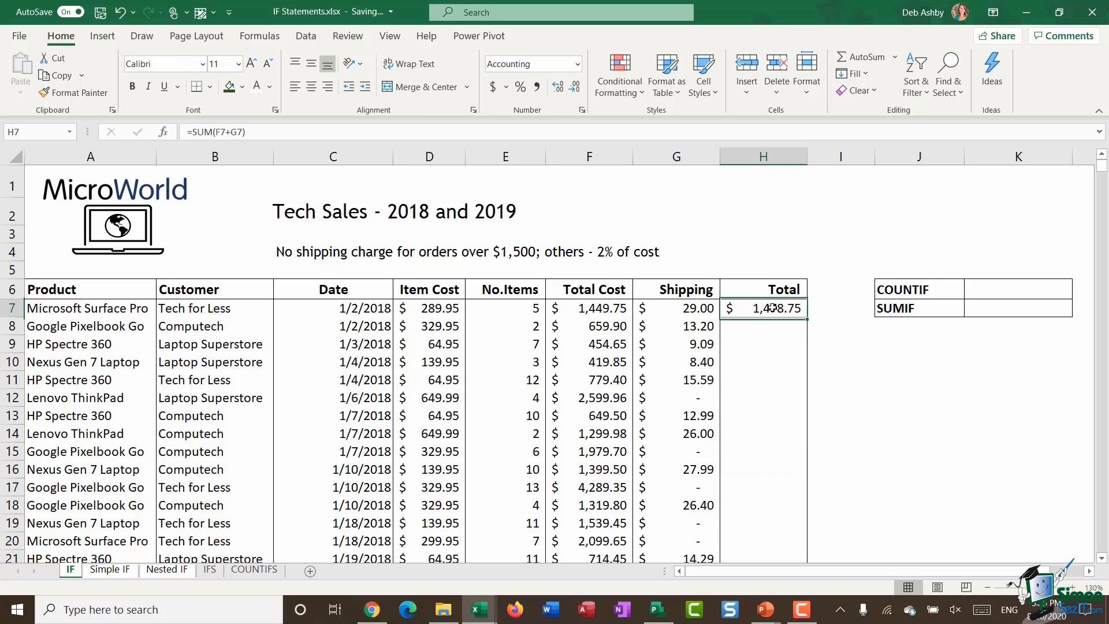
double_click(807, 317)
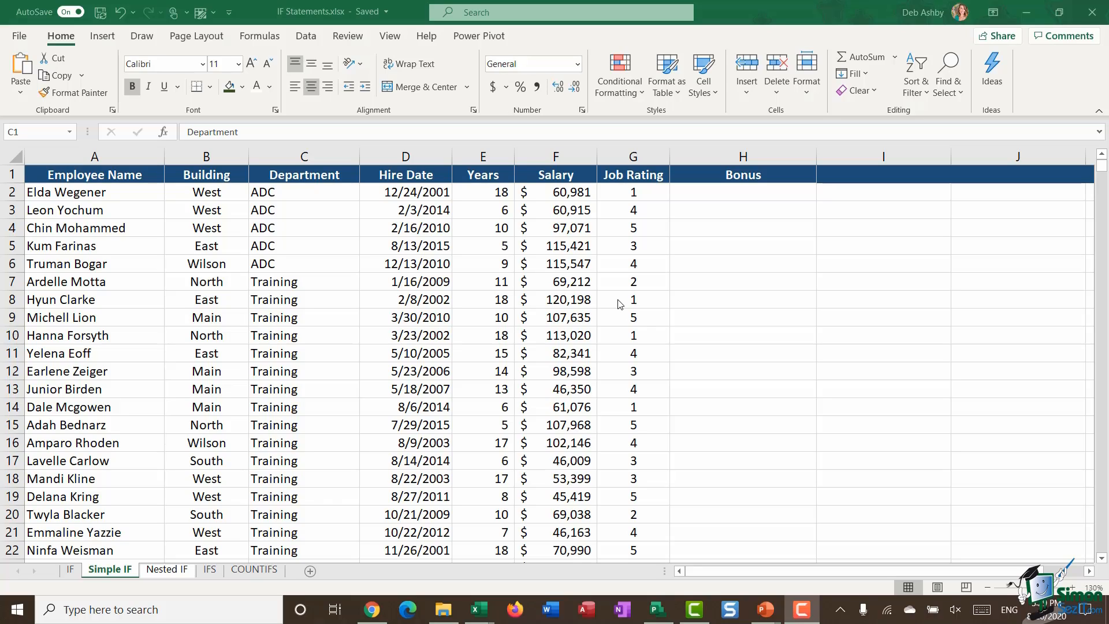
On the Simple IF sheet, enter =IF(G2=5,3000,0) in cell H2 and fill it down the Bonus column
left_click(704, 195)
type("=IF(")
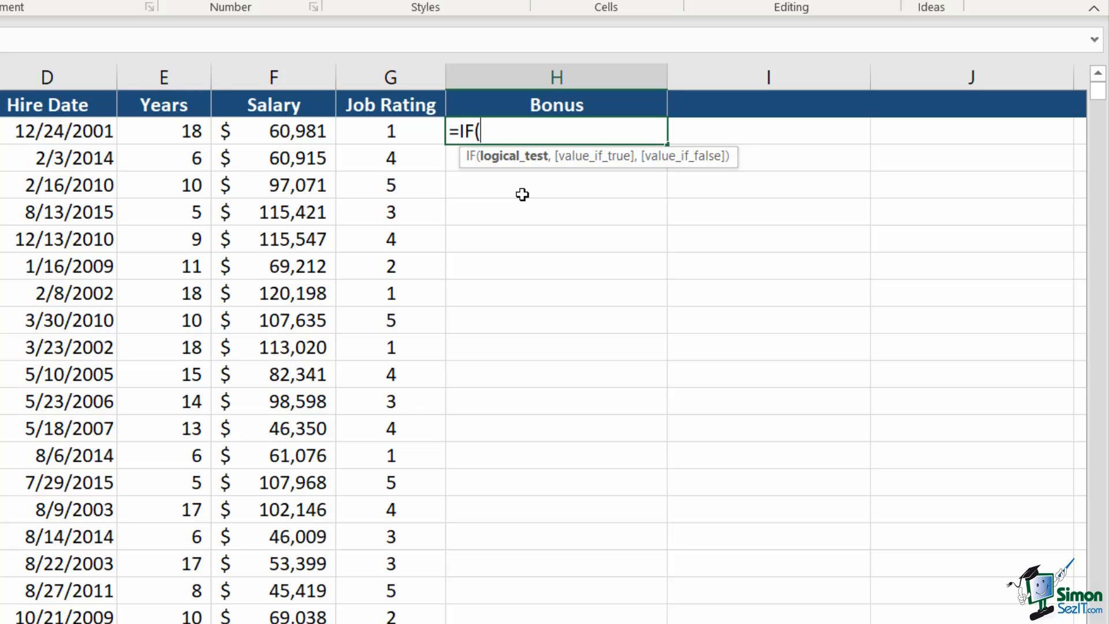
left_click(402, 135)
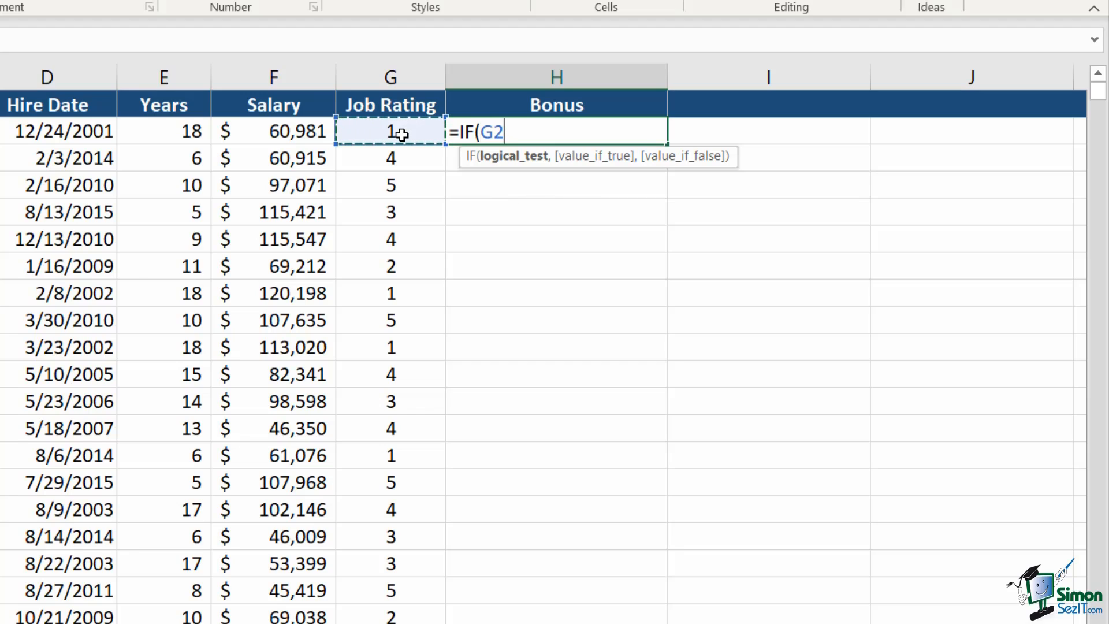
type("=5")
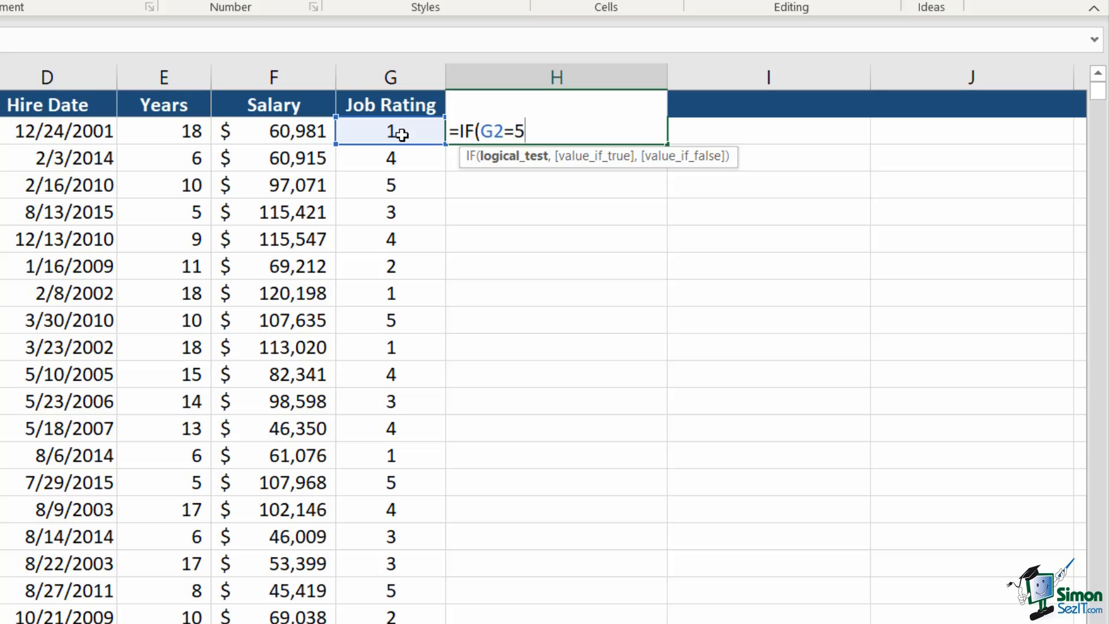
type(",")
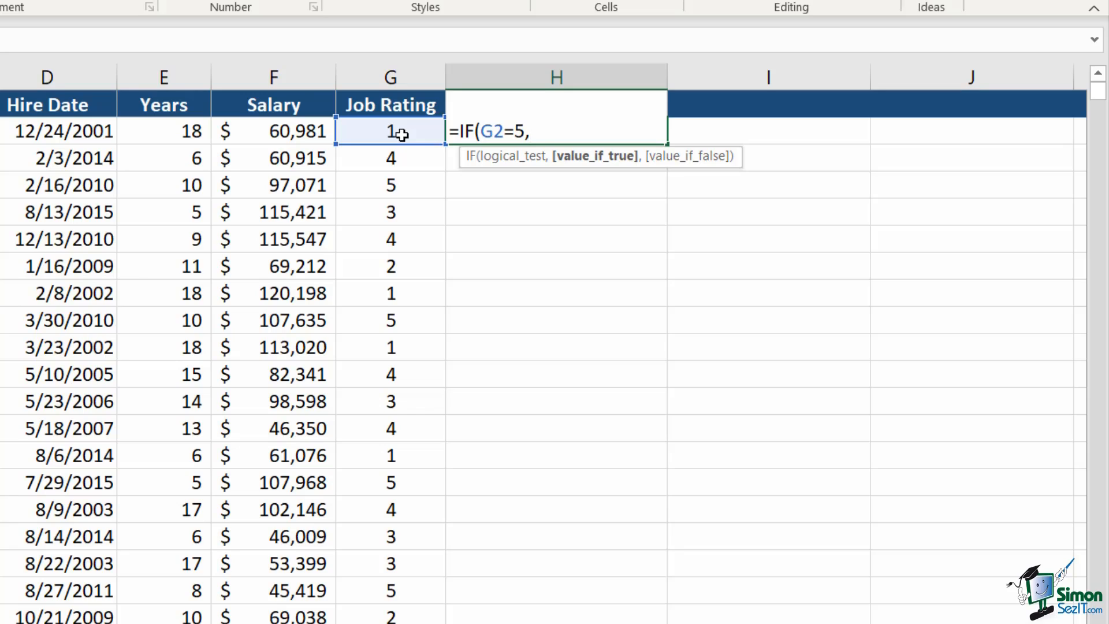
type("3000,")
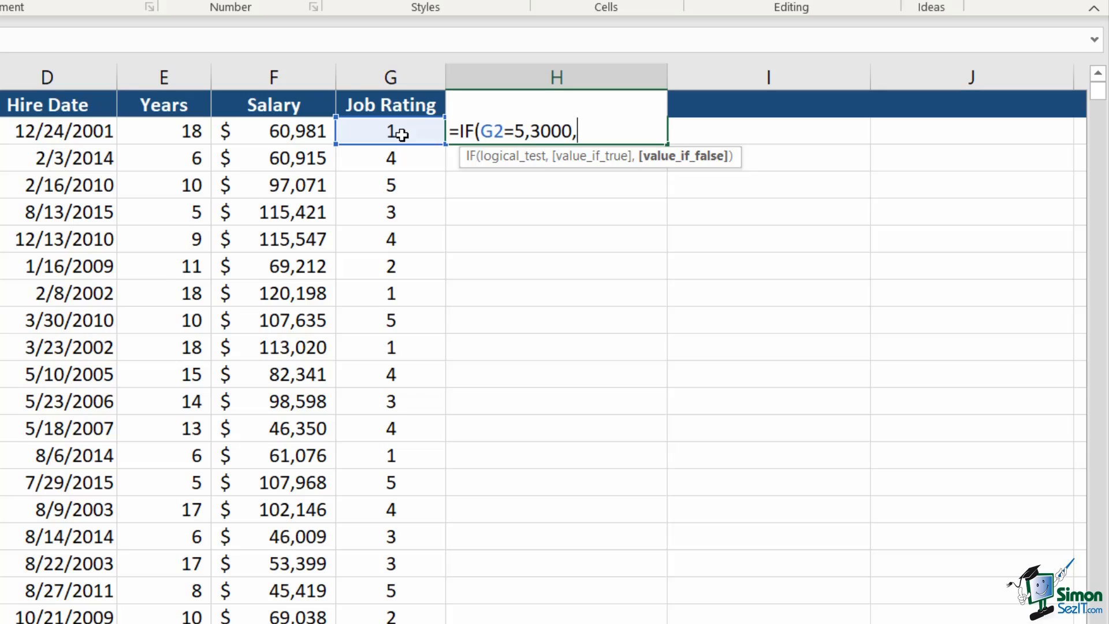
type("0)")
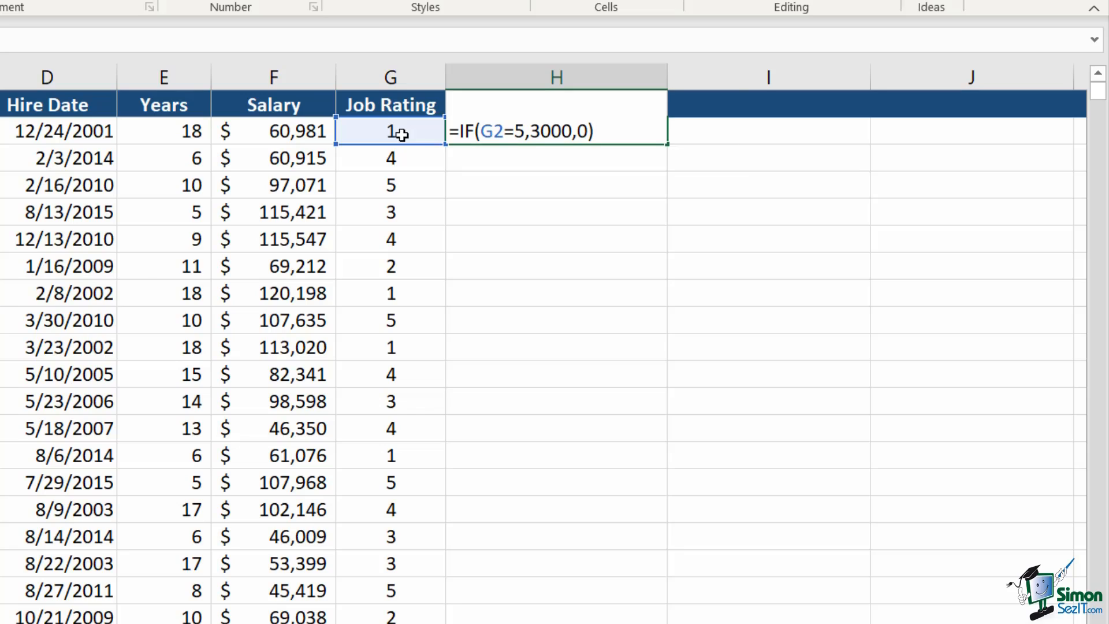
key("Return")
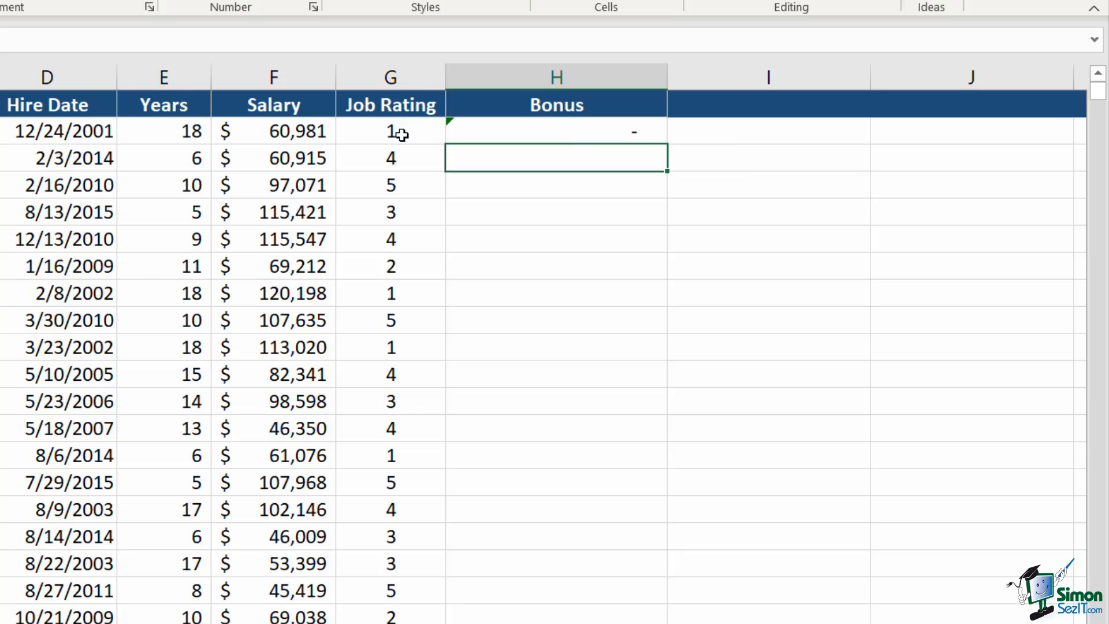
left_click(503, 134)
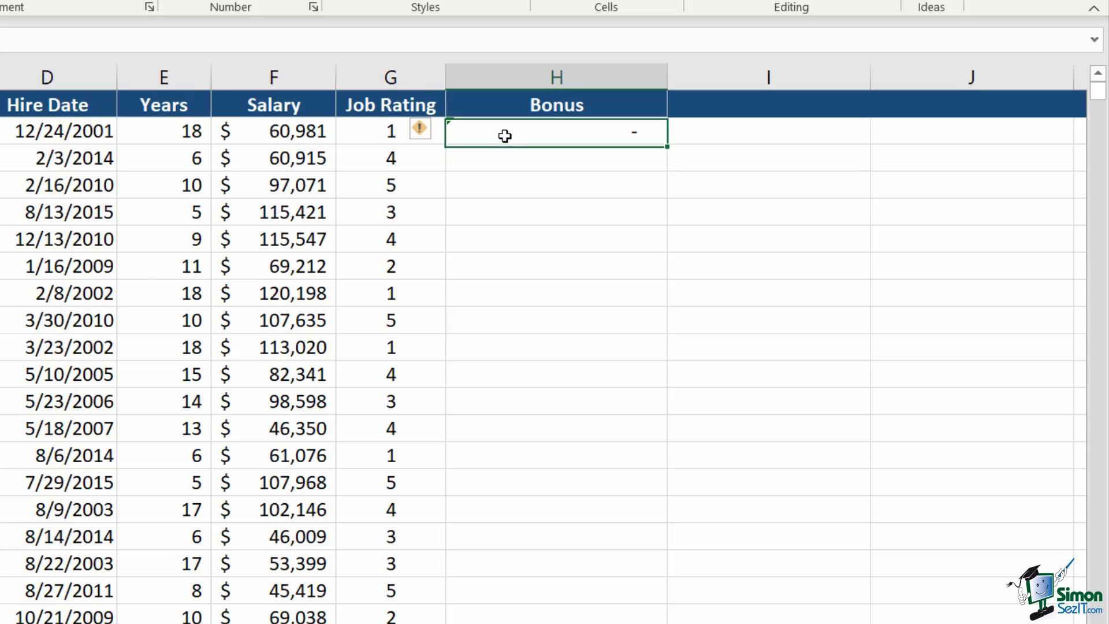
double_click(666, 142)
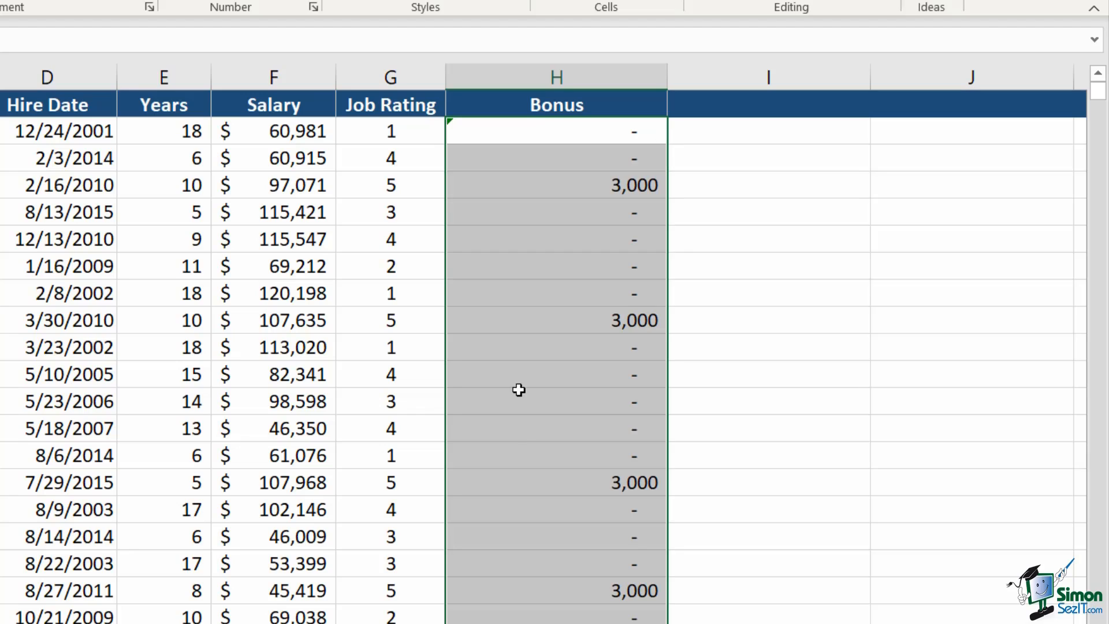
Check the Bonus results in rows 4, 9, 15 and 19 against the employees' job ratings
left_click(575, 184)
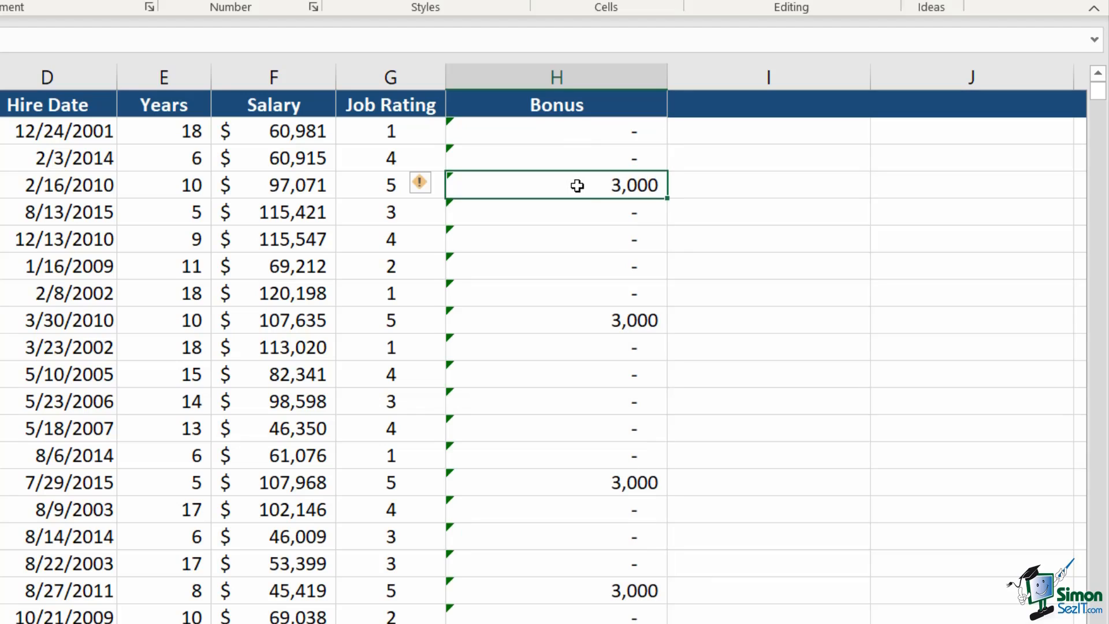
left_click(552, 324)
left_click(550, 480)
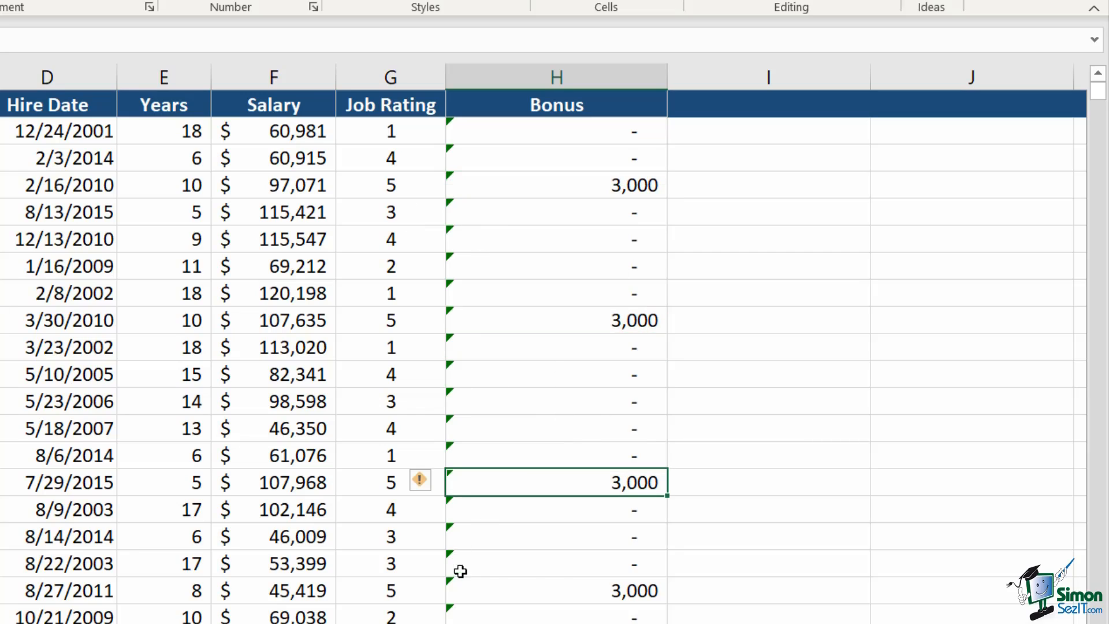
left_click(541, 600)
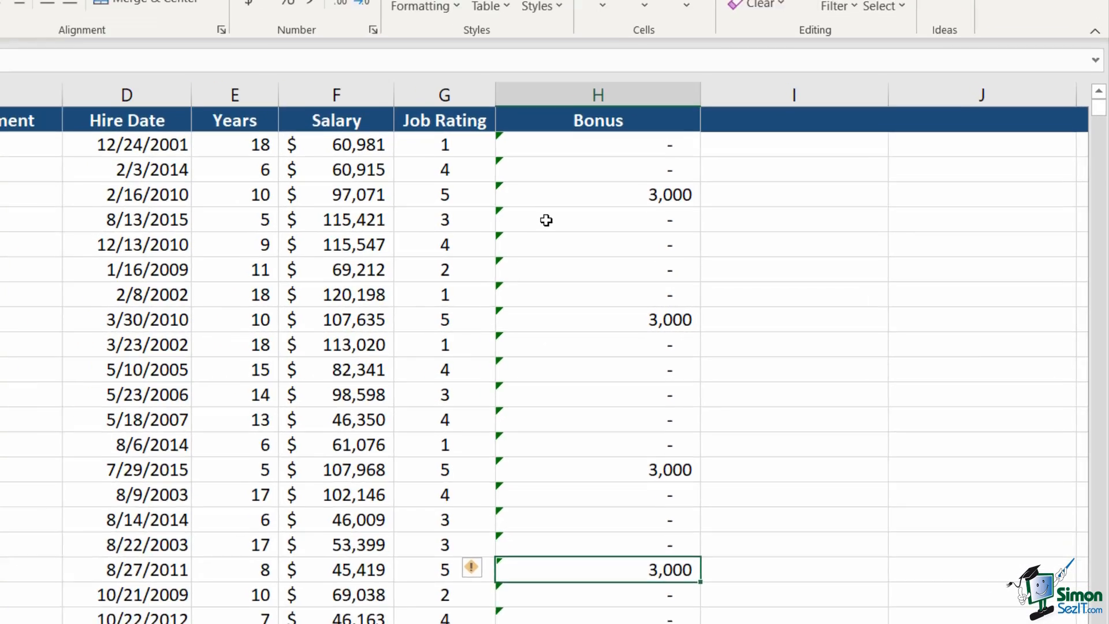
Try applying the dollar Accounting format to the Bonus column
left_click(599, 94)
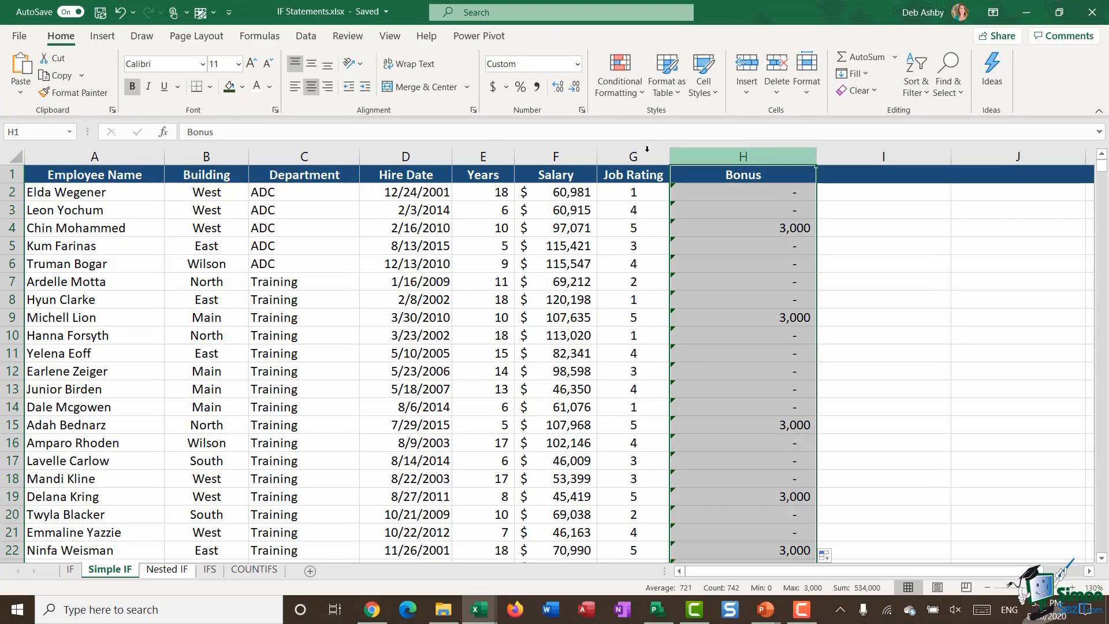
left_click(495, 88)
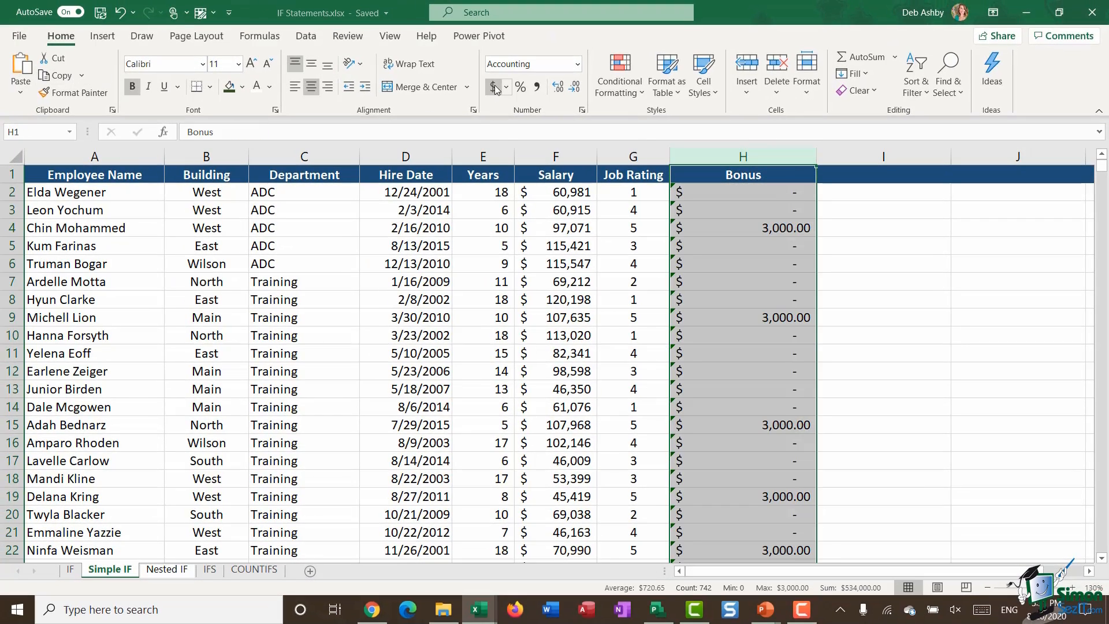
left_click(782, 351)
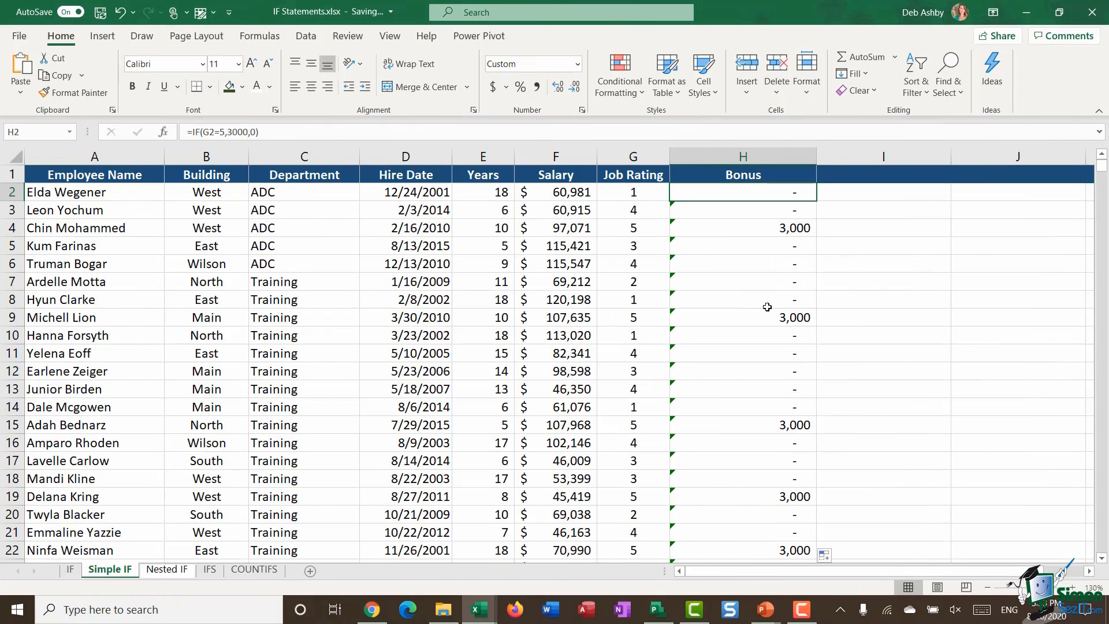
Change the H2 formula to =IF(G2=5,"Bonus","No Bonus") and fill it down the Bonus column
double_click(723, 193)
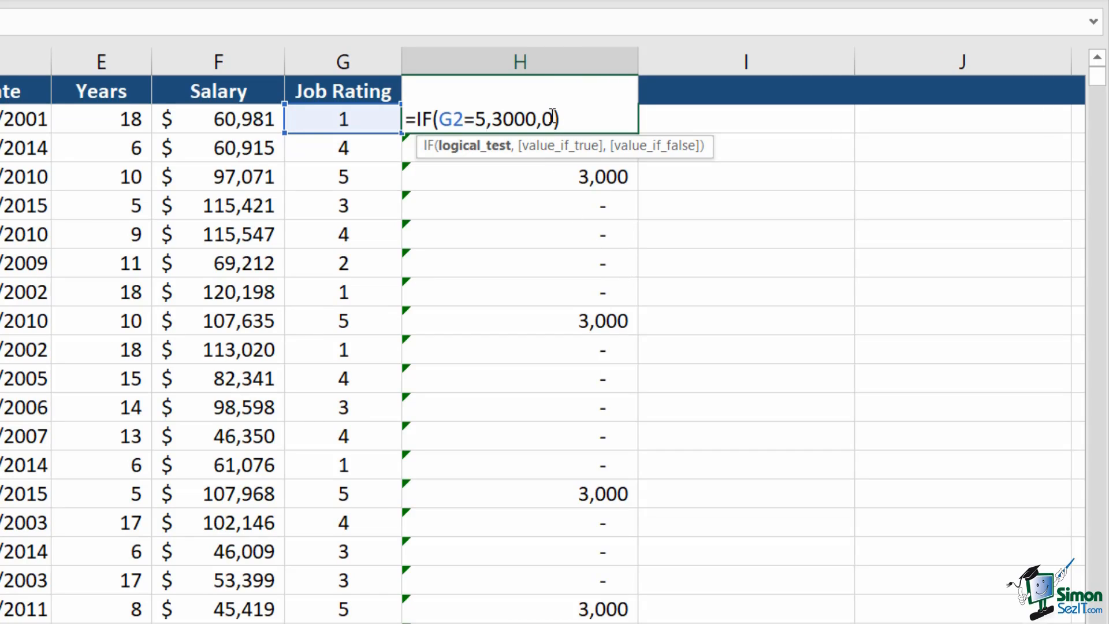
left_click(553, 119)
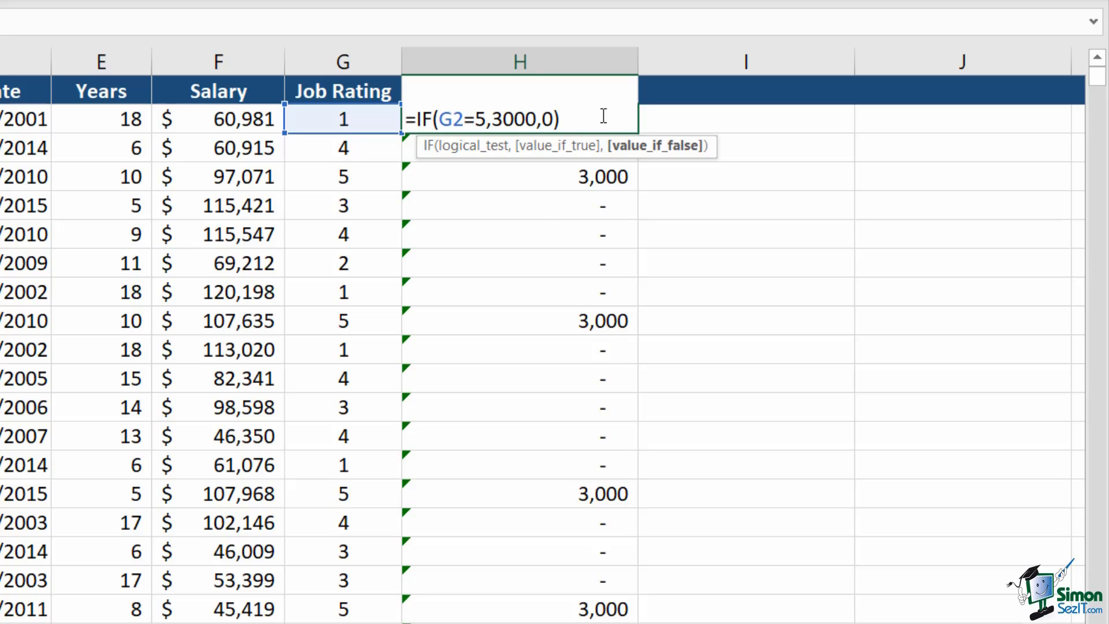
key("BackSpace")
key("BackSpace")
key("BackSpace")
key("BackSpace")
key("BackSpace")
key("BackSpace")
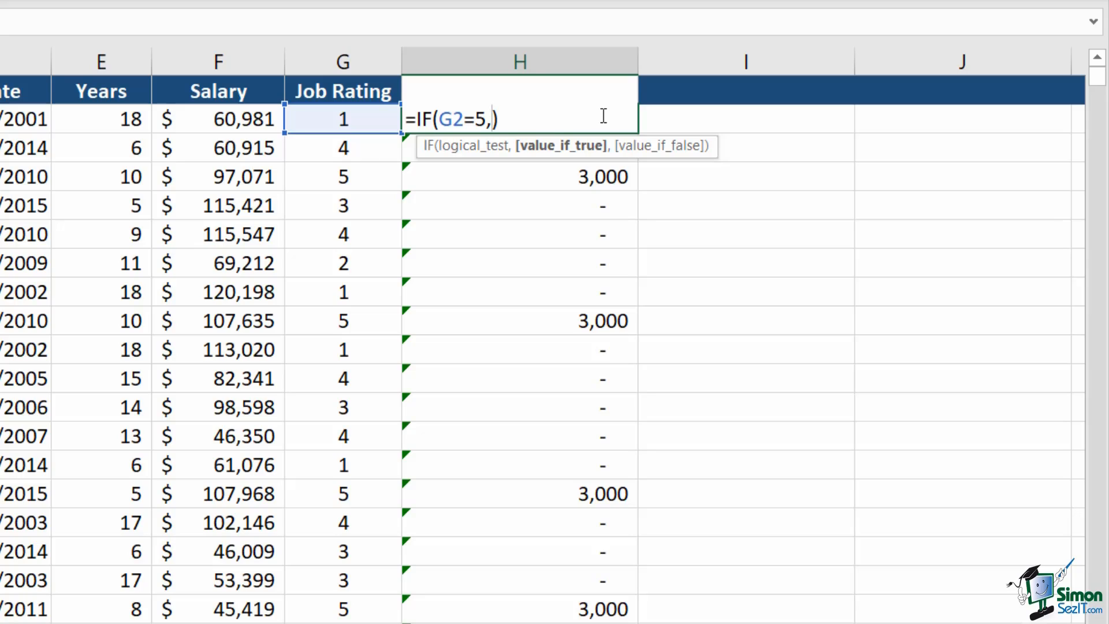
type("\"Bonus")
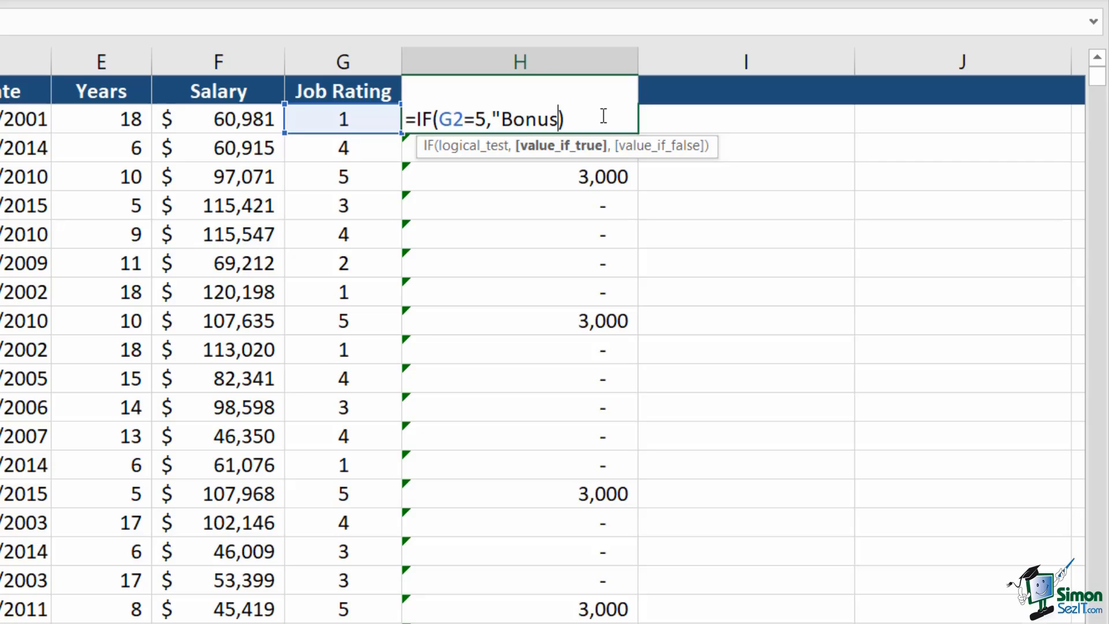
type("\",")
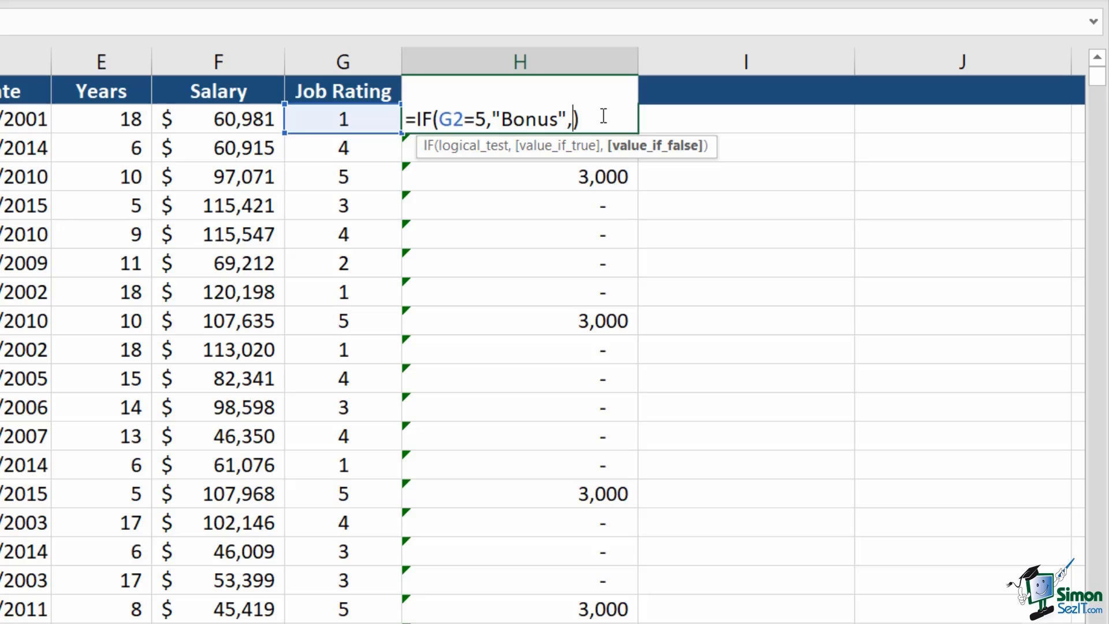
type("\"No Bonus\"")
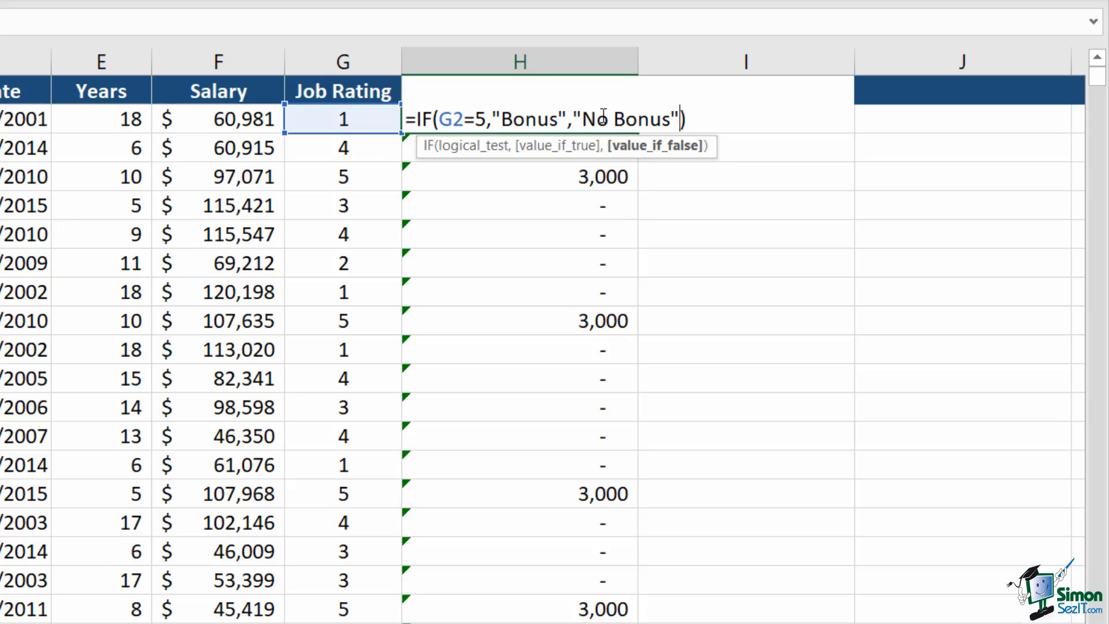
key("Return")
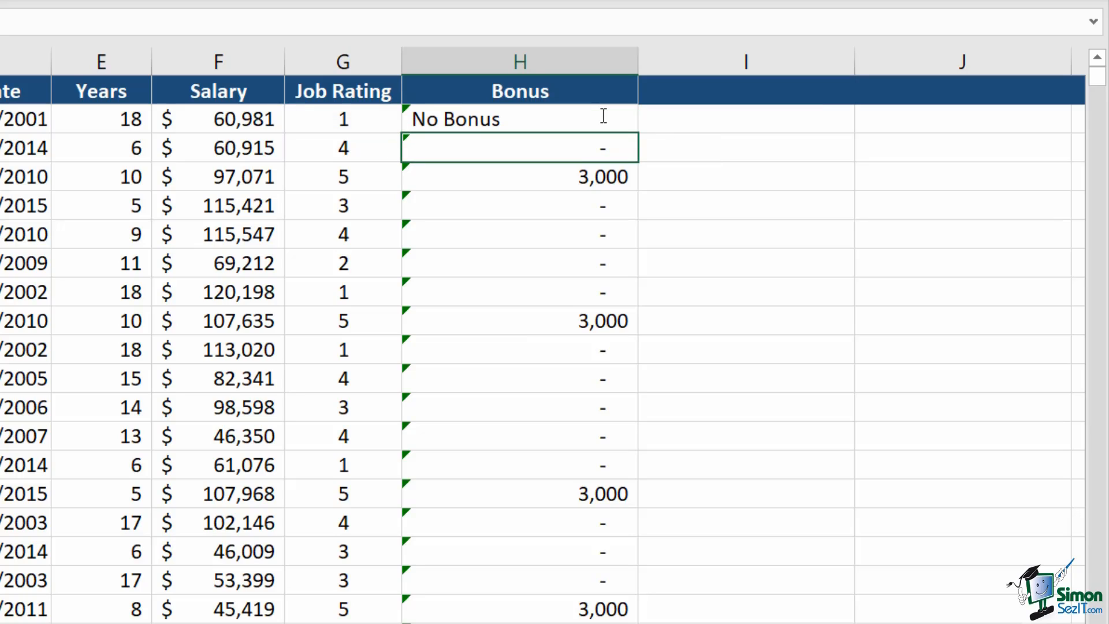
left_click(602, 115)
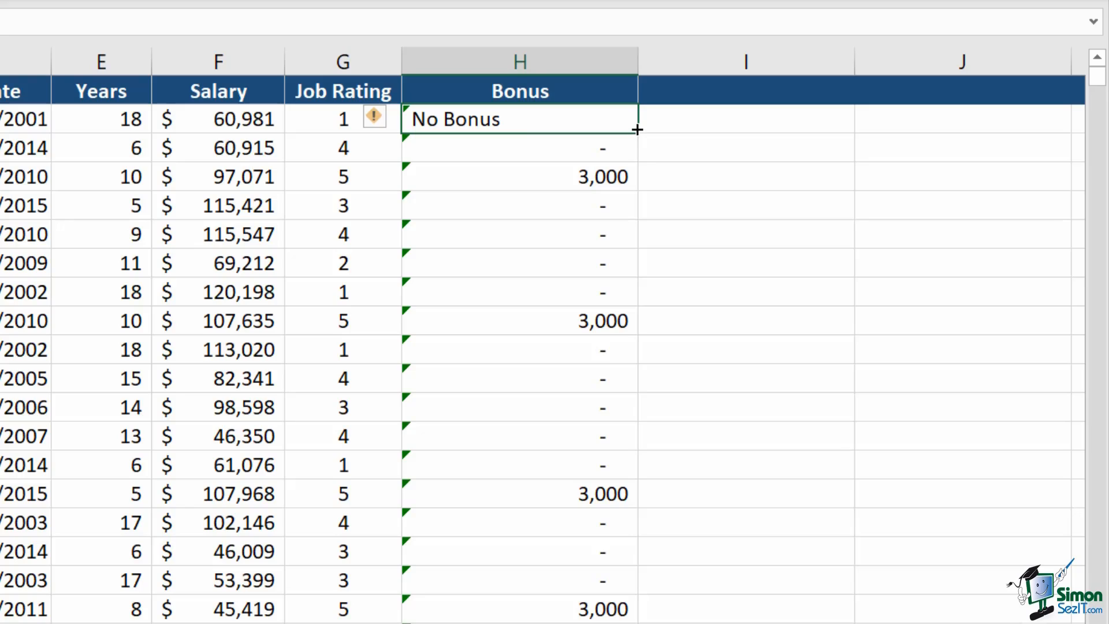
double_click(641, 132)
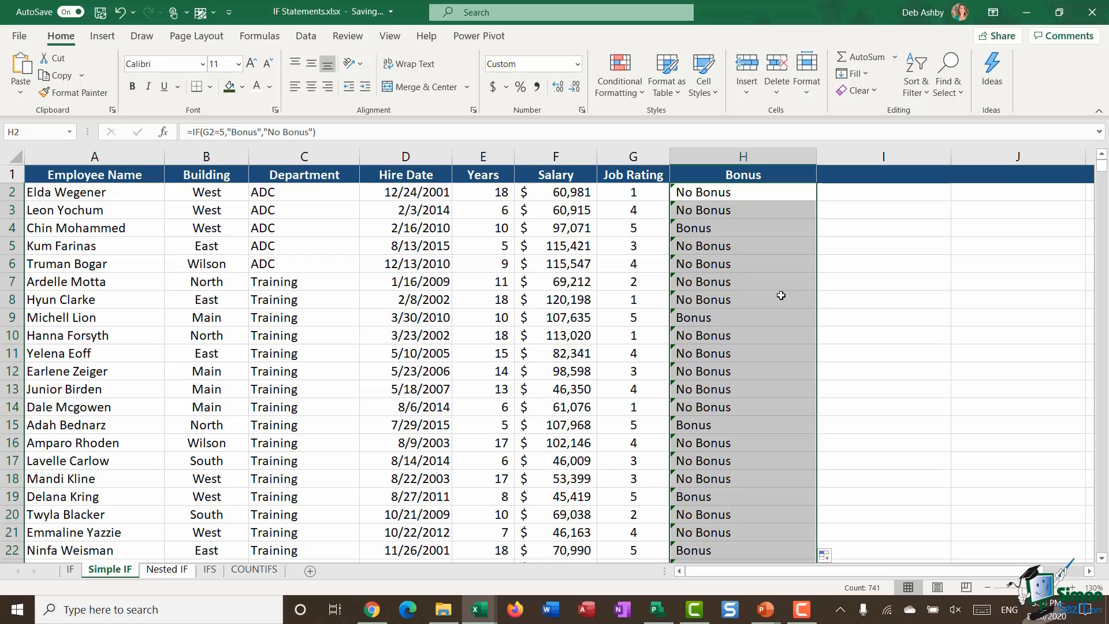
Add filters to the header row, filter the Bonus column to show only "Bonus" entries, and look through the filtered rows
left_click(710, 175)
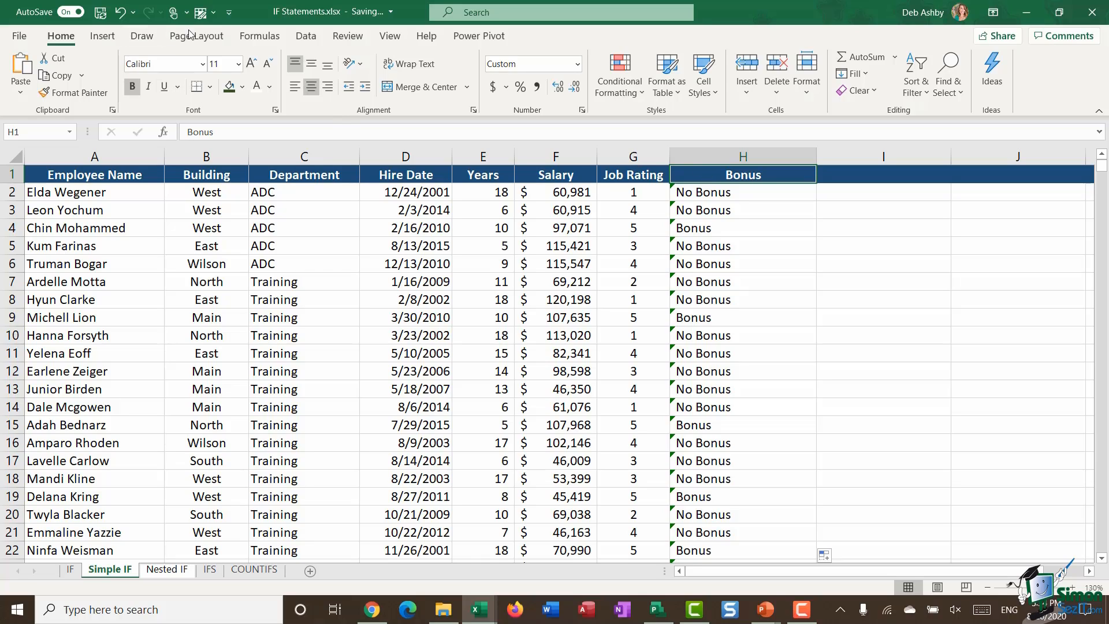
left_click(307, 36)
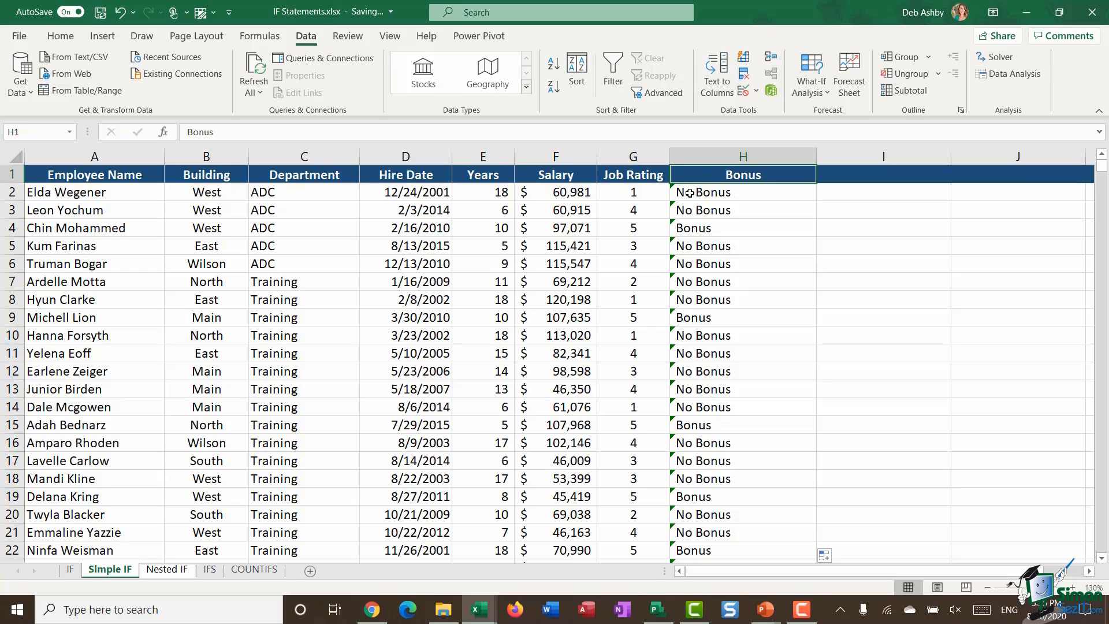
left_click(613, 75)
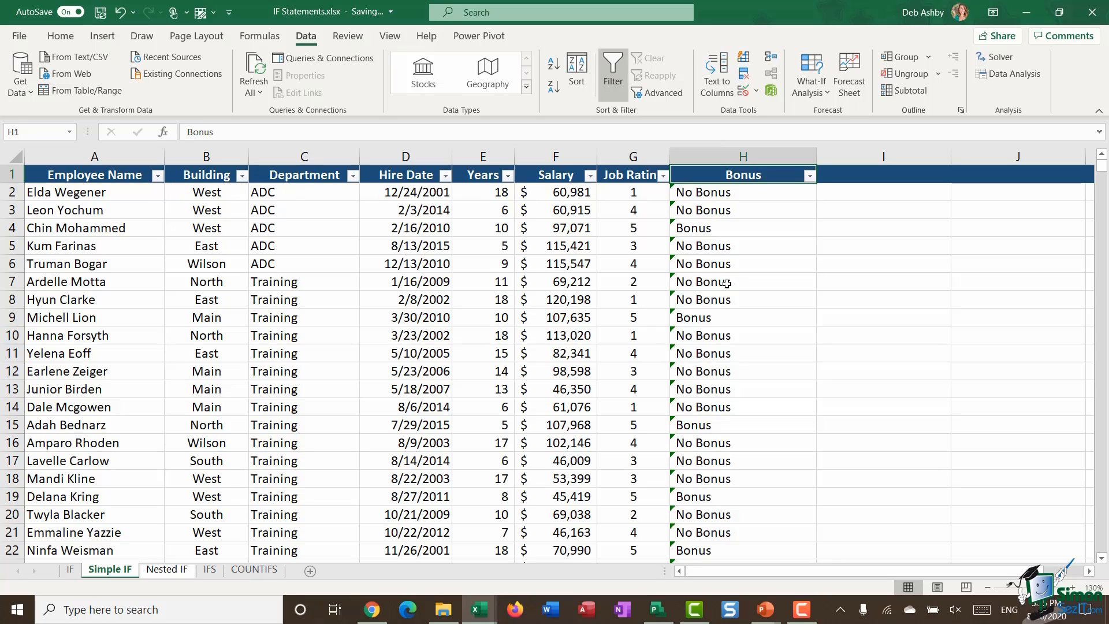
left_click(809, 177)
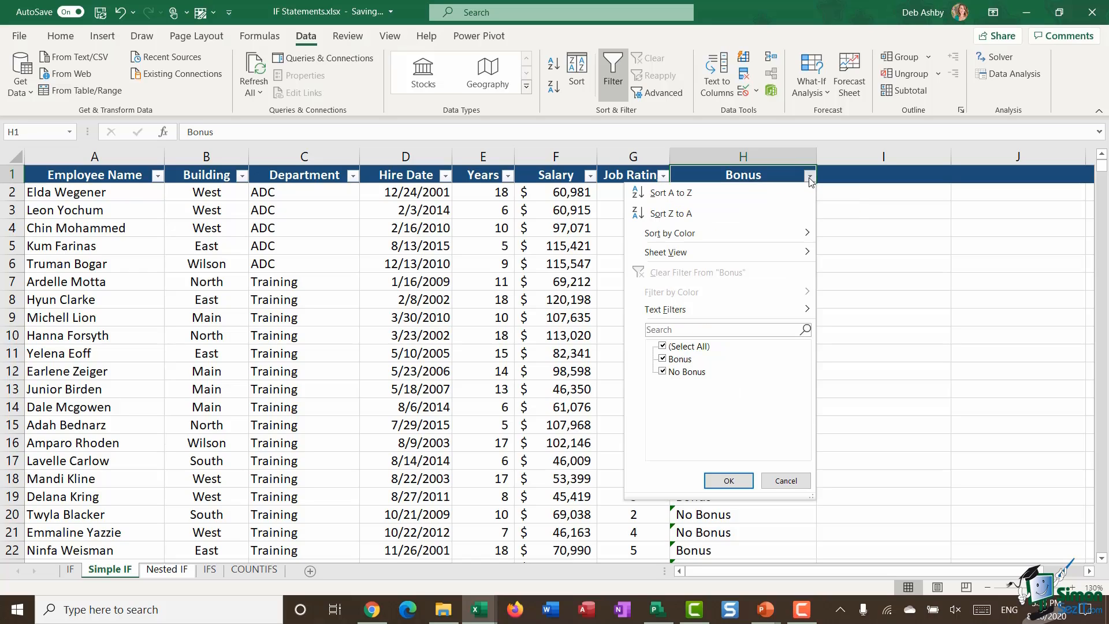
left_click(665, 347)
left_click(663, 359)
left_click(729, 481)
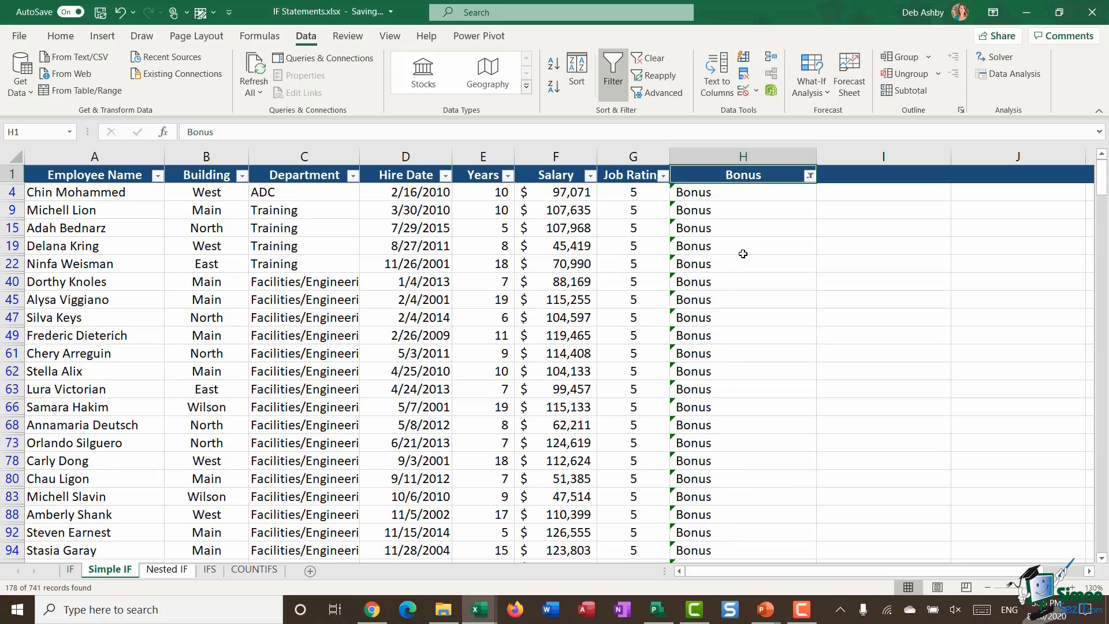
scroll(721, 346, "down", 10)
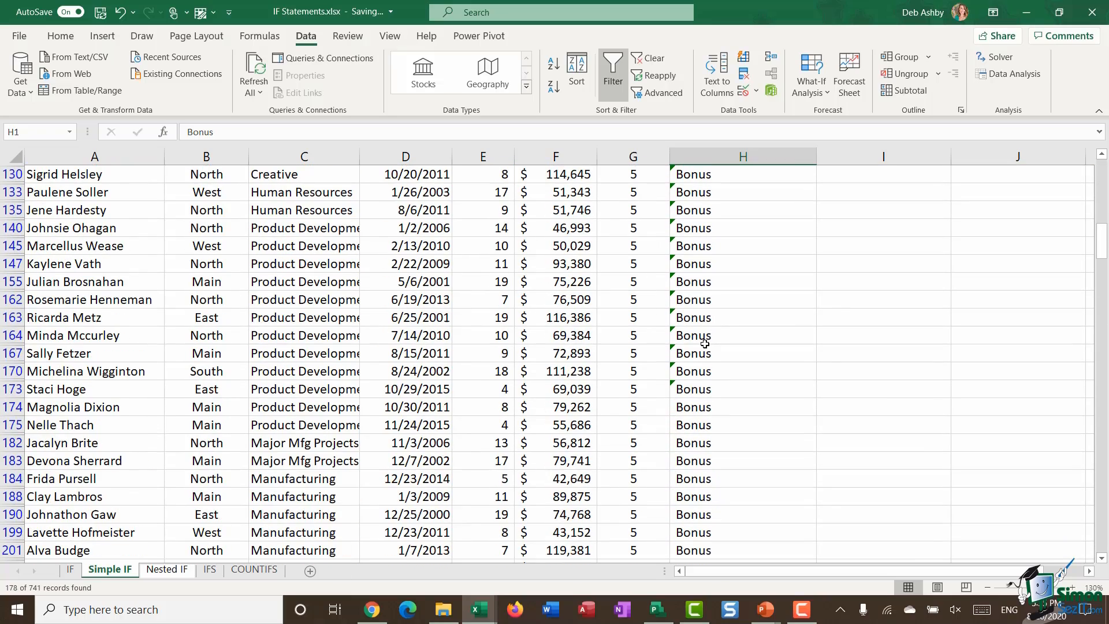
scroll(705, 343, "up", 10)
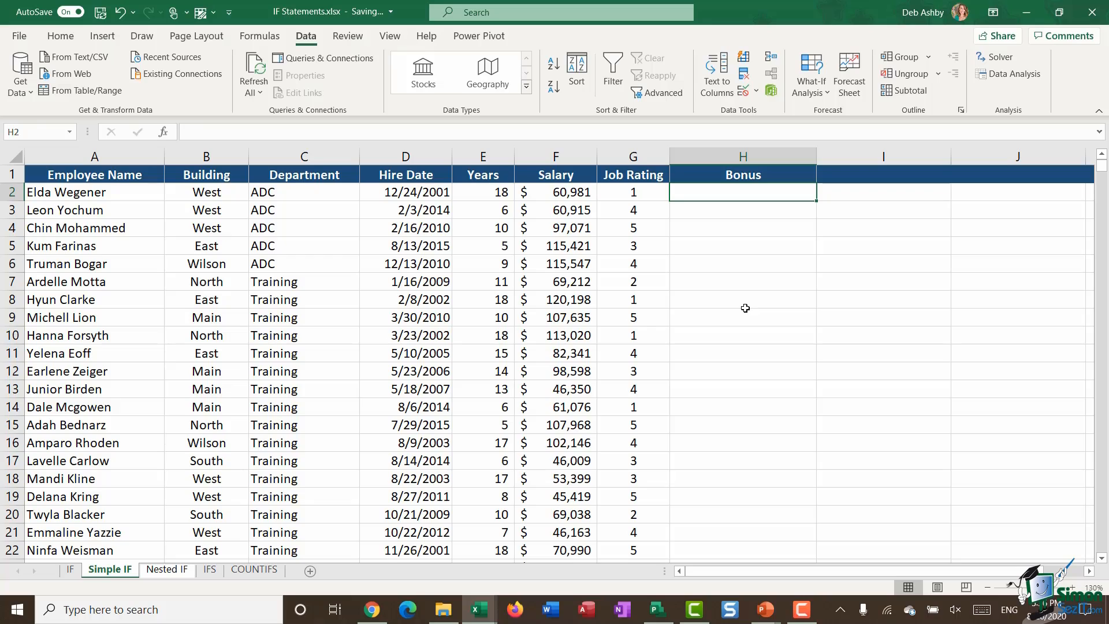
Enter the label Bonus in J3 and 3000 in J4, formatting the amount as dollar Accounting with no decimals
left_click(985, 215)
left_click(900, 210)
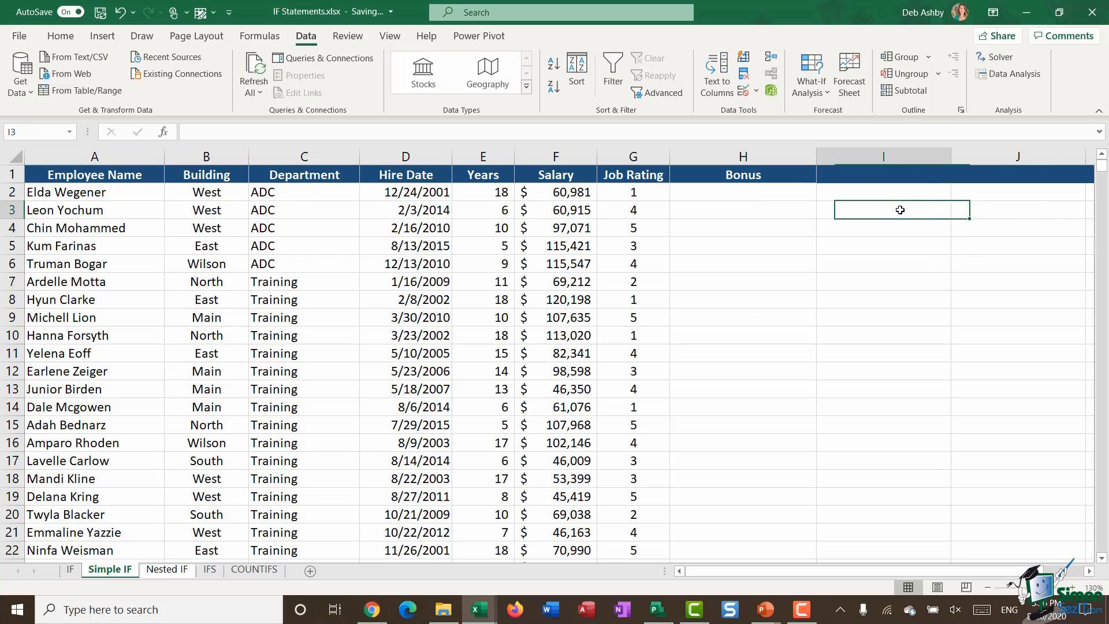
left_click(983, 213)
type("Bonus")
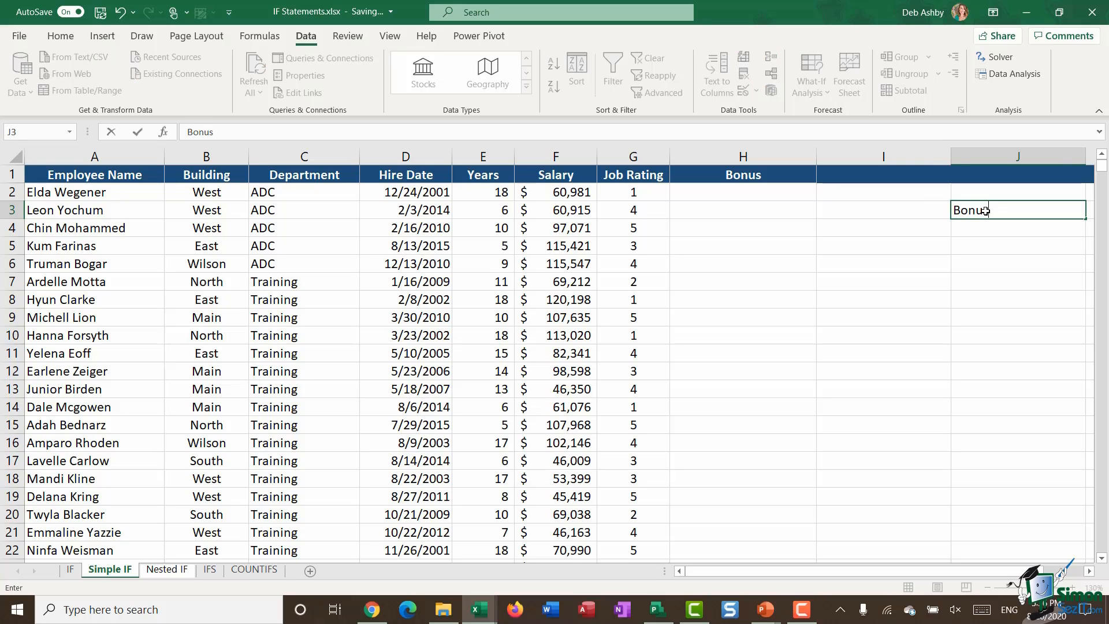
key("Return")
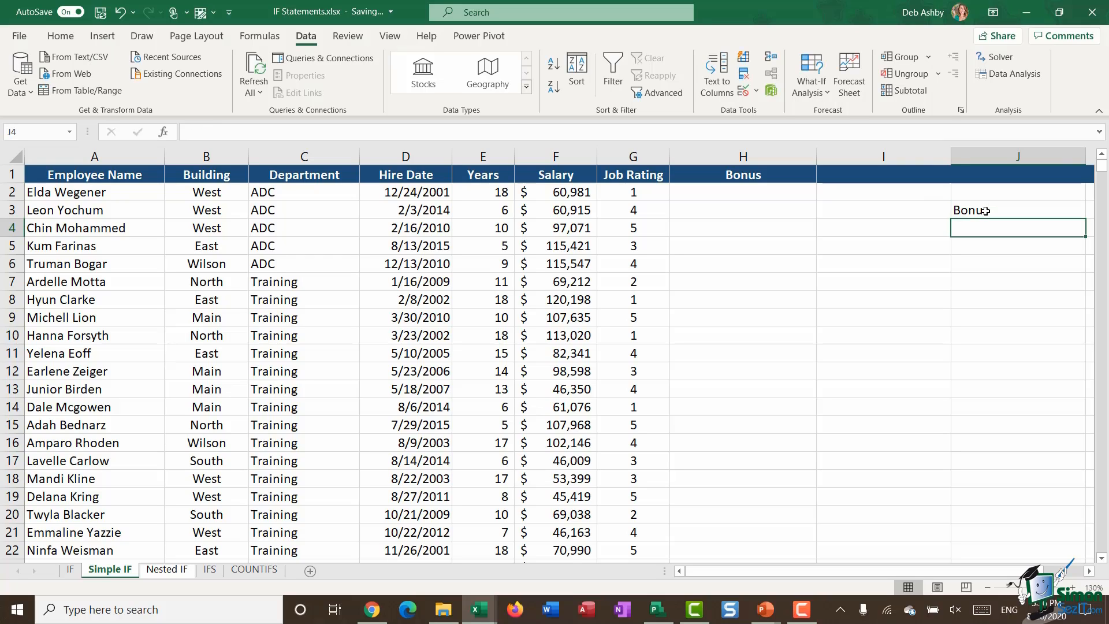
type("3000")
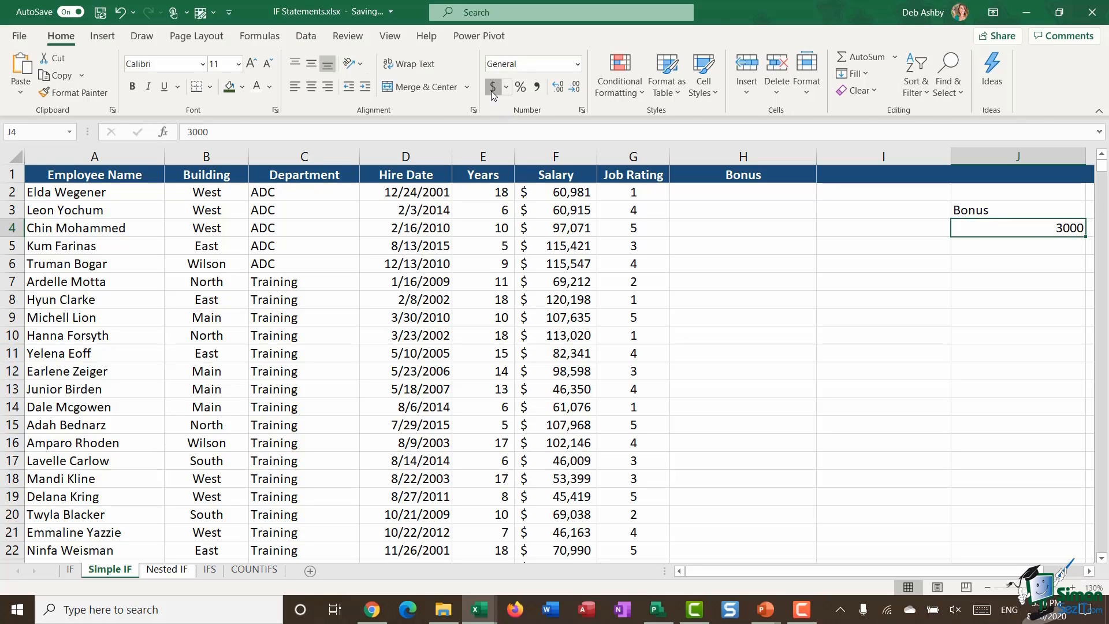
left_click(492, 87)
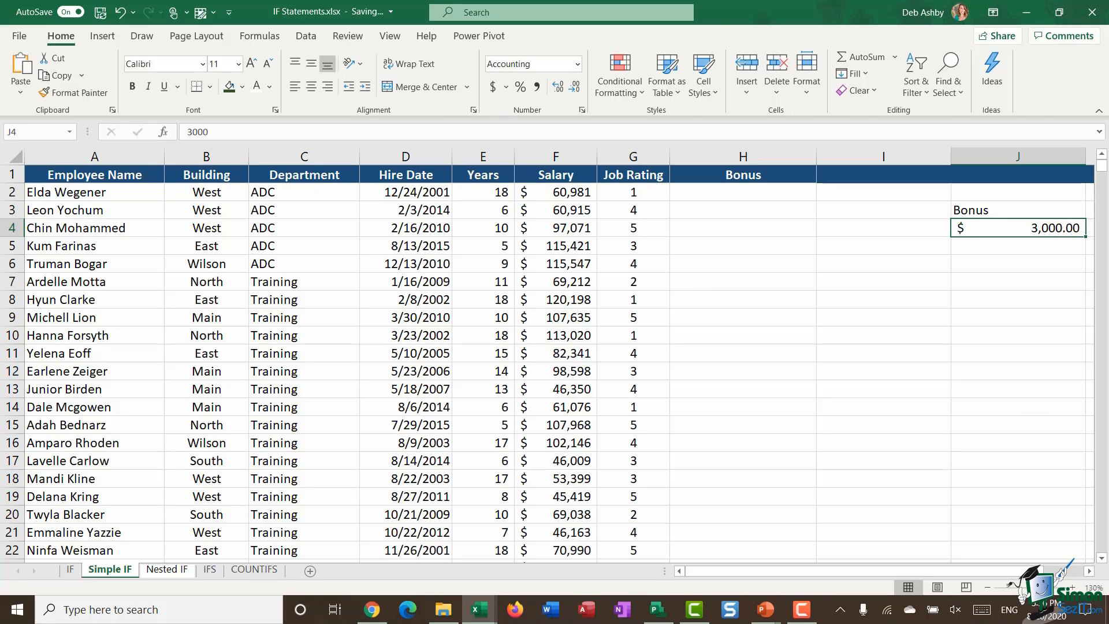
left_click(574, 87)
left_click(575, 86)
Enter =IF(G2=5,$J$4,0) in cell H2 and fill it down the Bonus column
left_click(706, 194)
type("=IF")
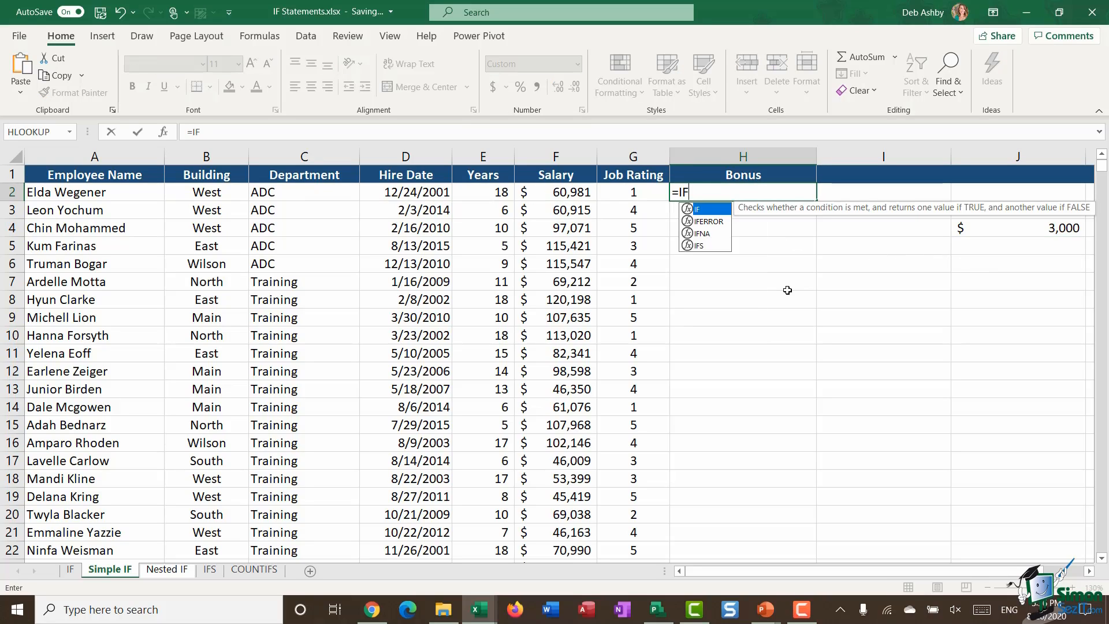
type("(")
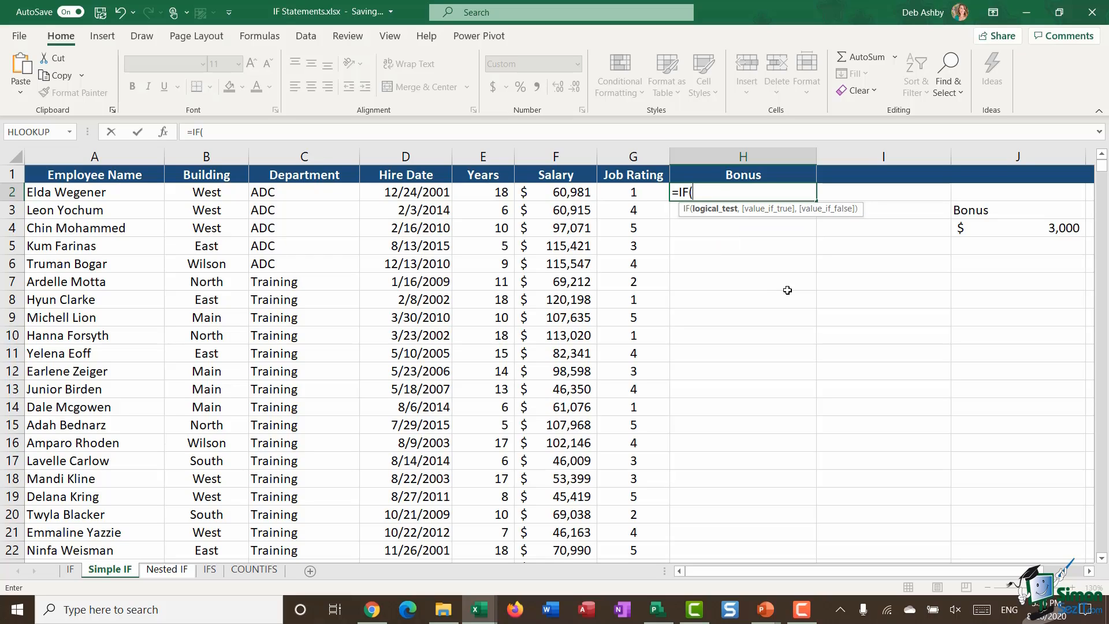
left_click(621, 196)
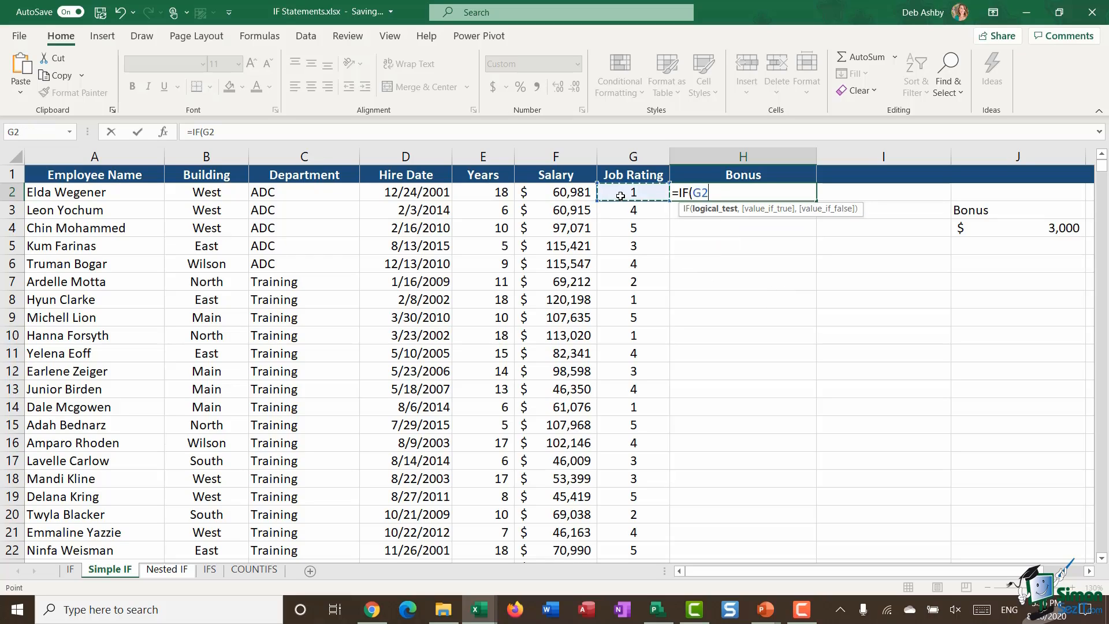
type("5")
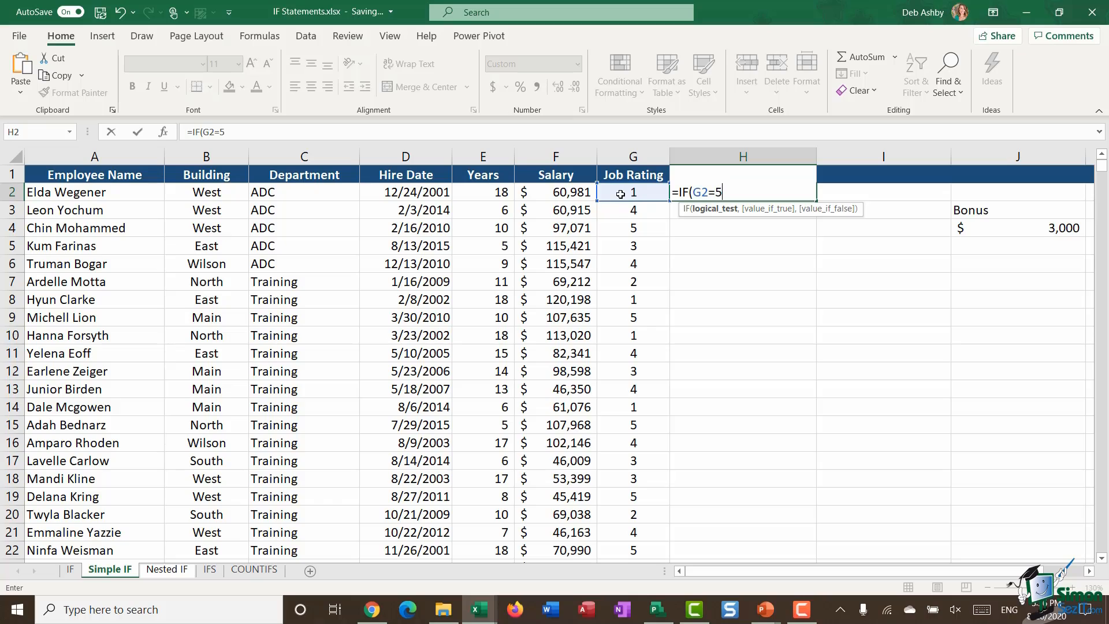
type(",")
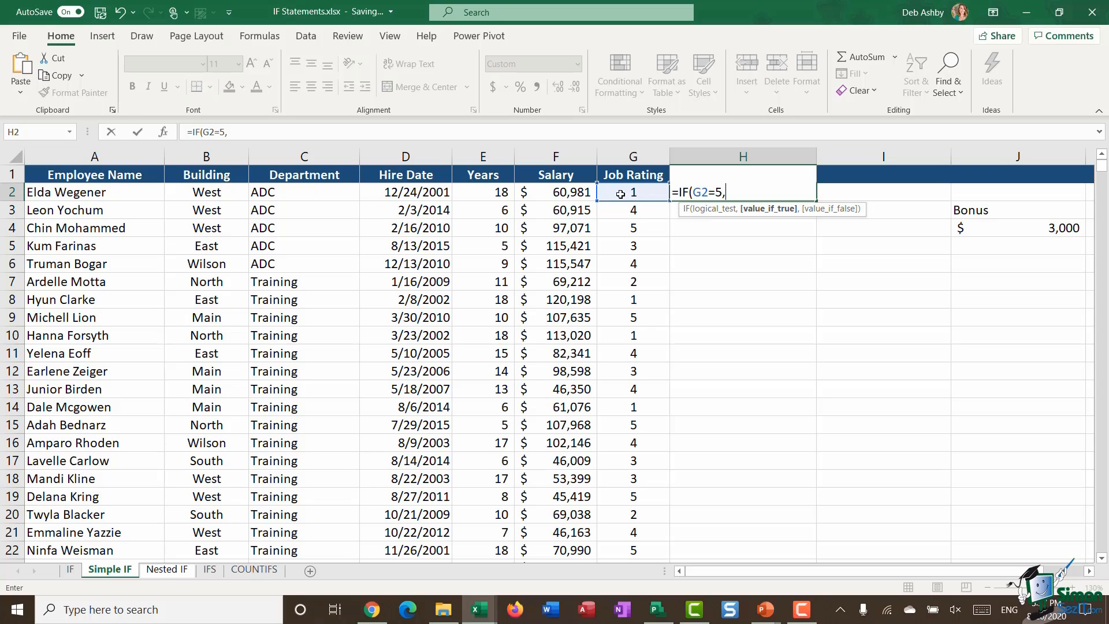
left_click(1019, 231)
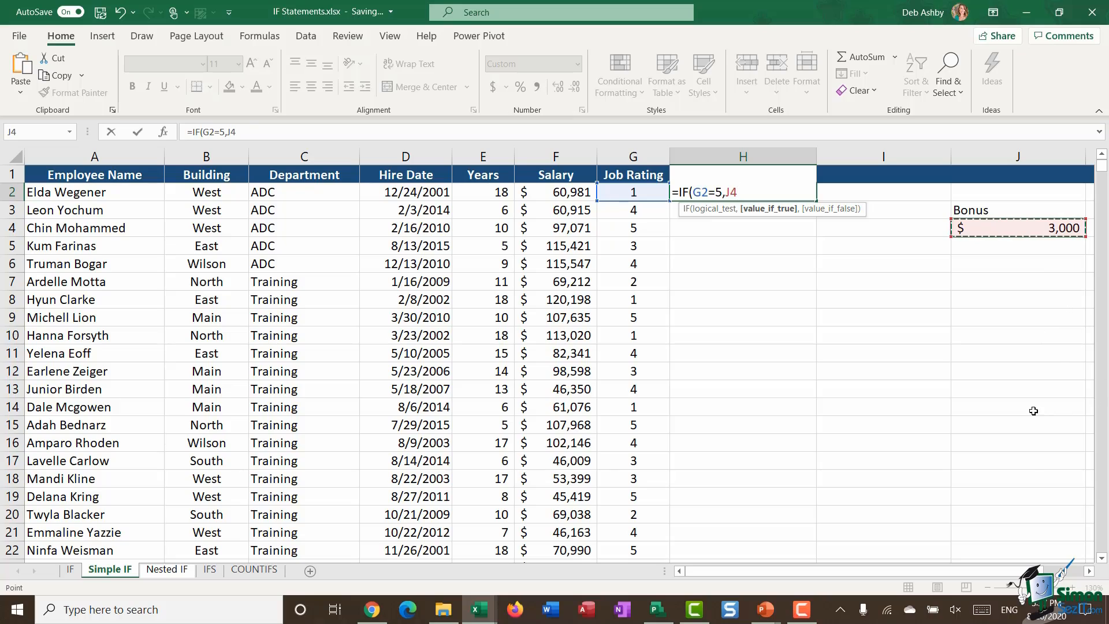
key("F4")
type(",")
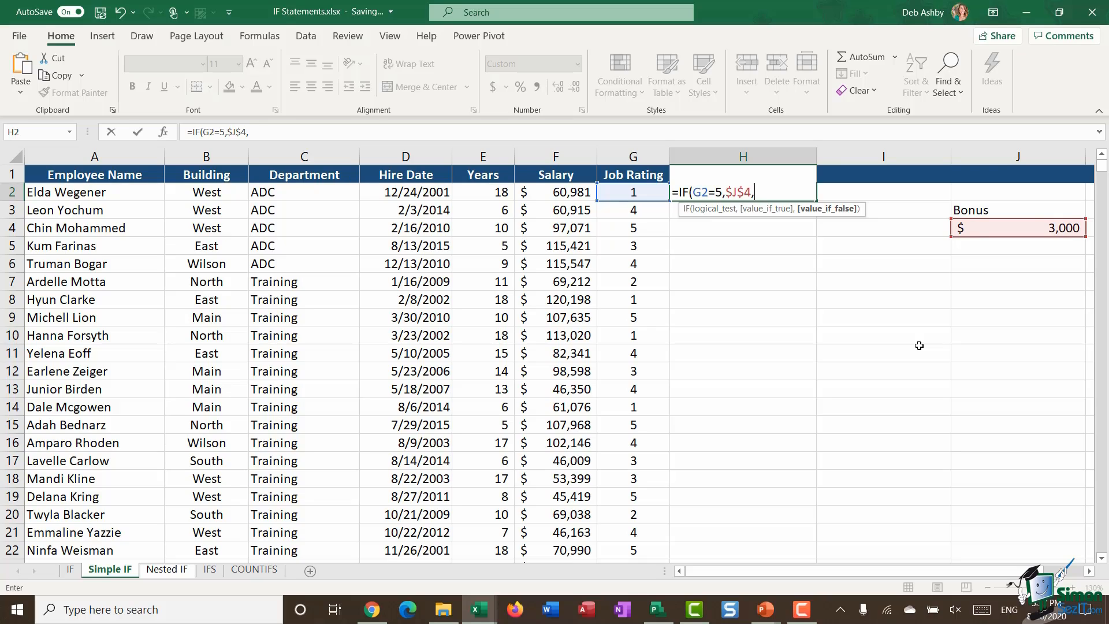
type("0)")
key("Return")
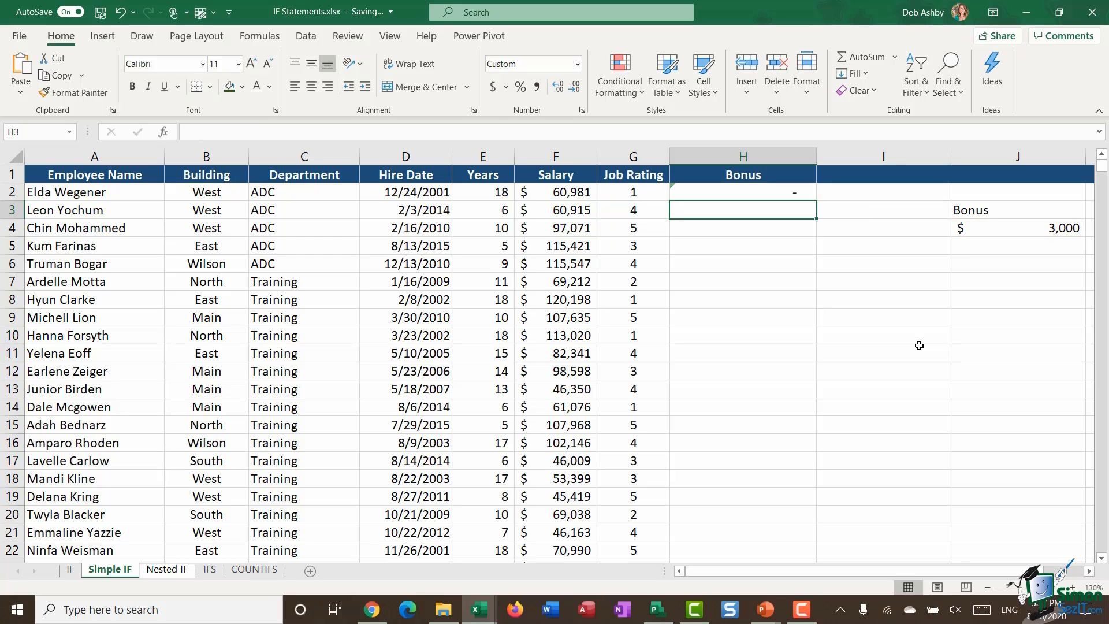
left_click(794, 192)
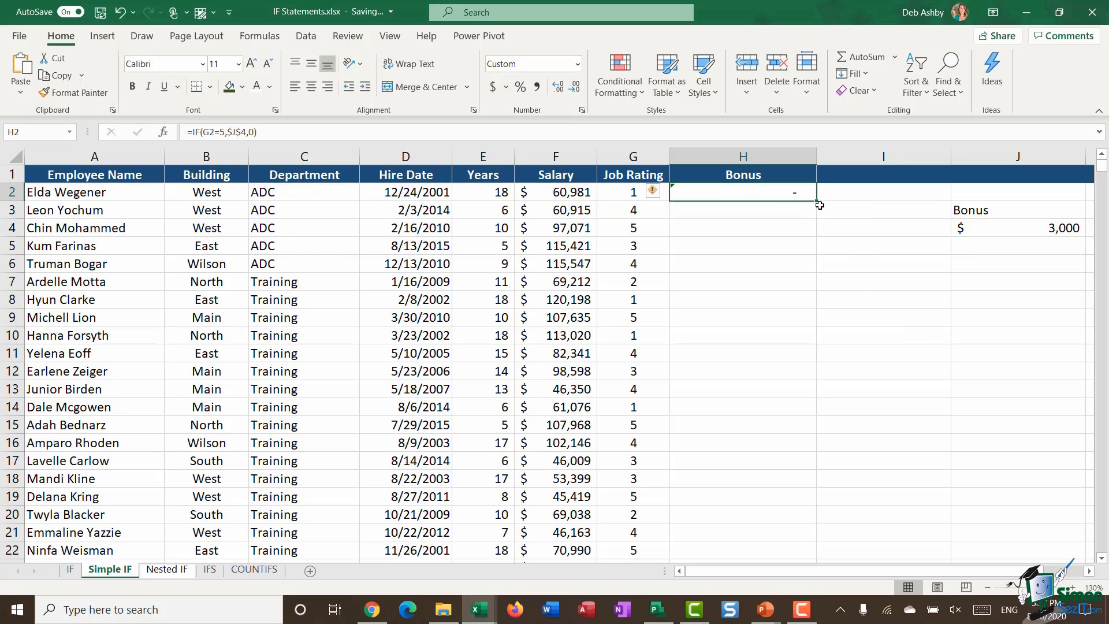
double_click(816, 201)
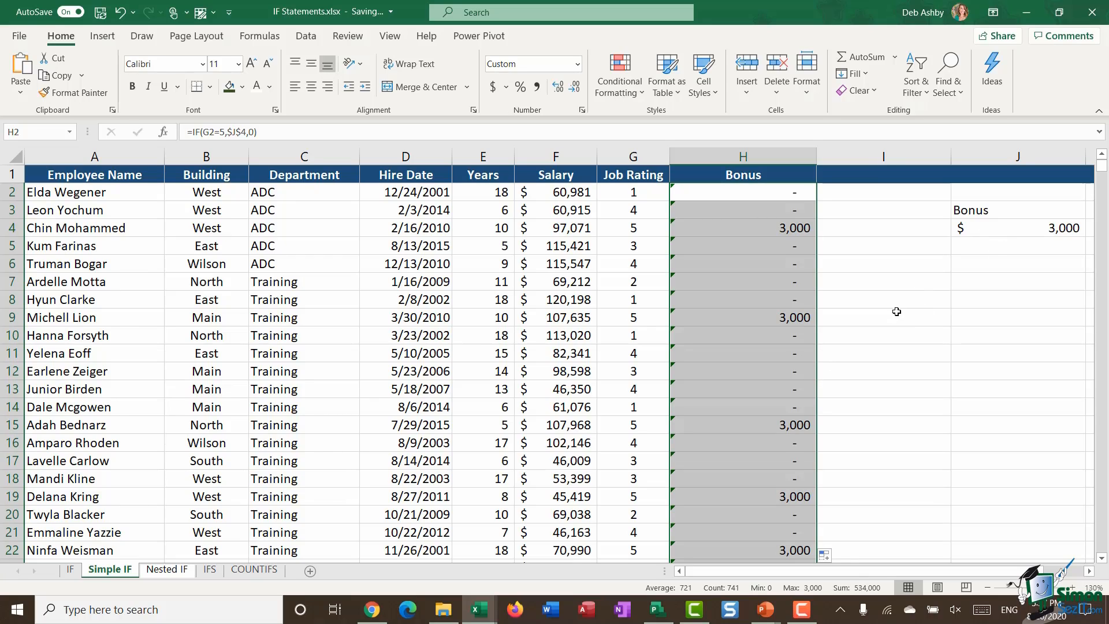
Set the bonus amount in cell J4 to 3500
left_click(997, 232)
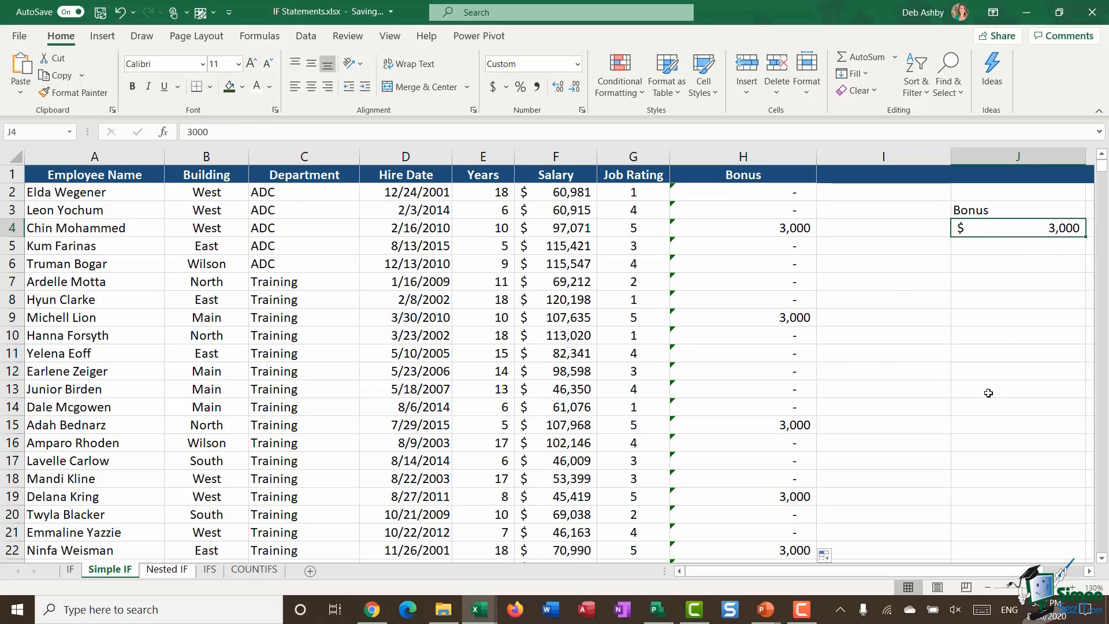
type("3500")
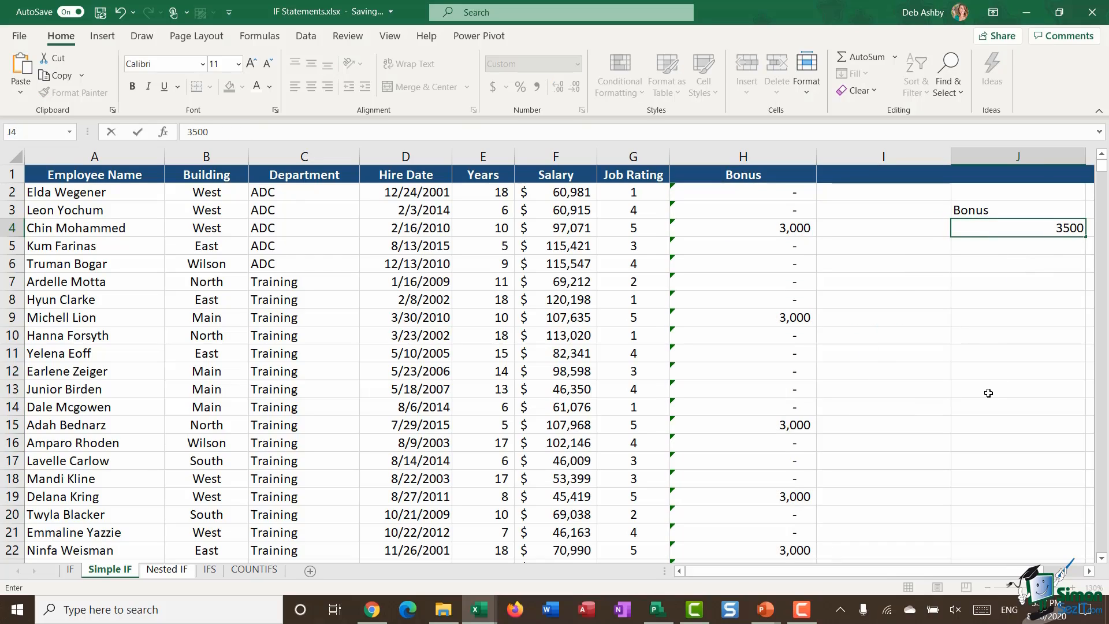
key("Return")
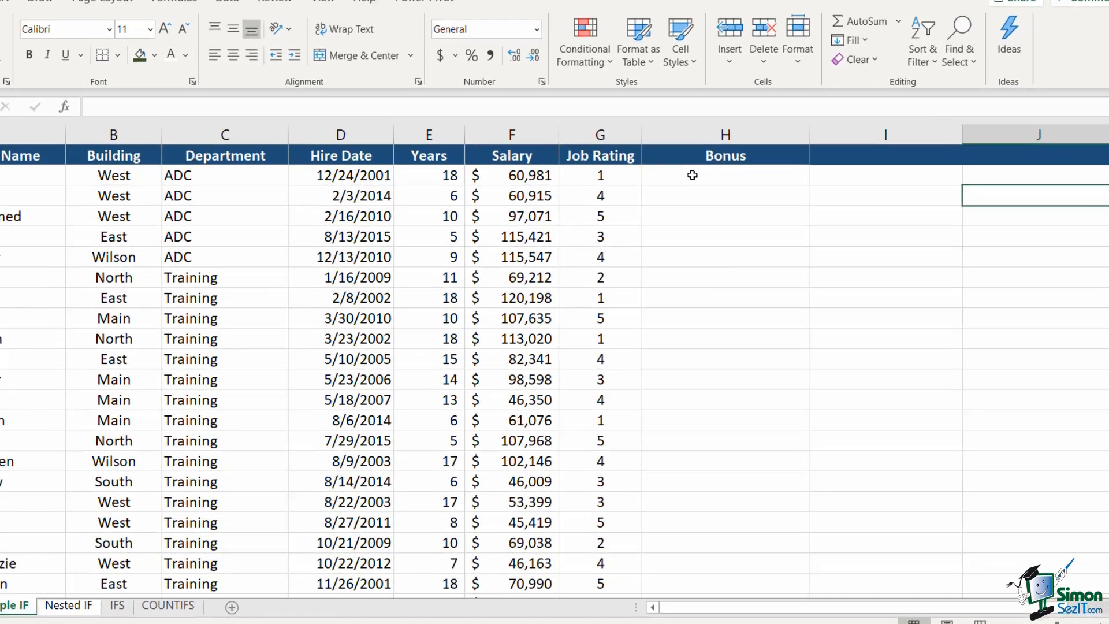
Enter =IF(G2=5,F2*15%,0) in cell H2 to calculate the bonus as a percentage of salary
left_click(714, 193)
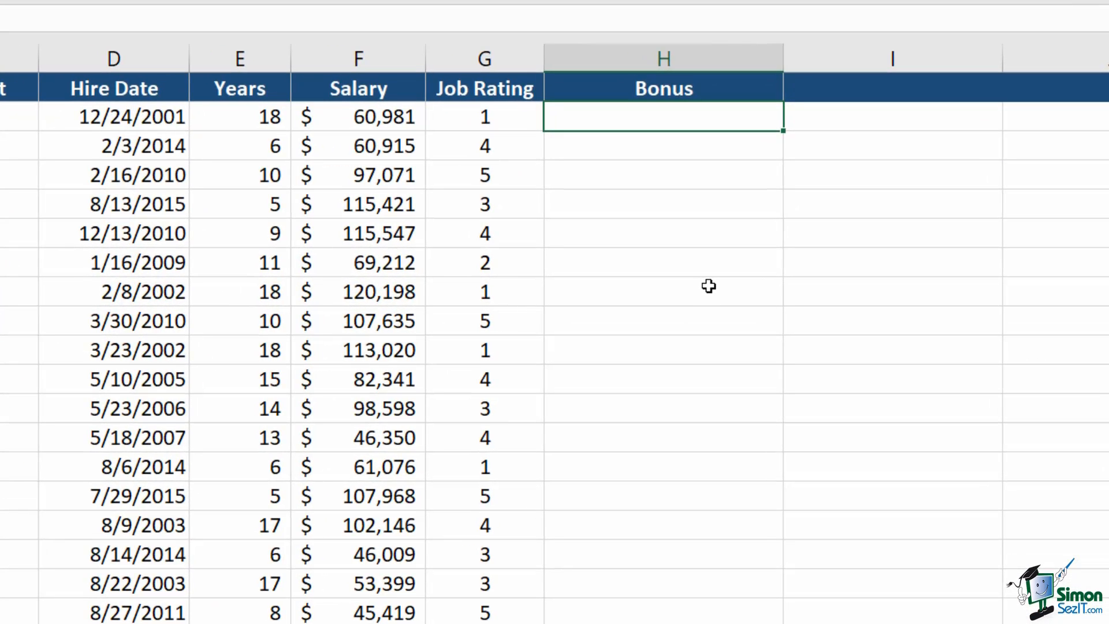
type("=IF(")
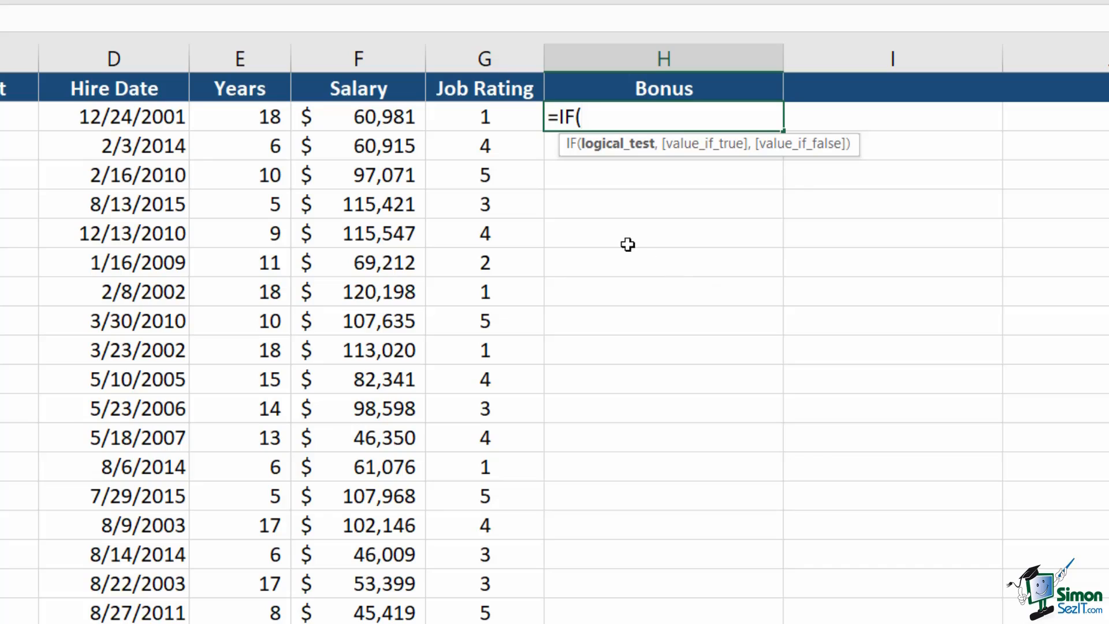
left_click(492, 123)
type("=")
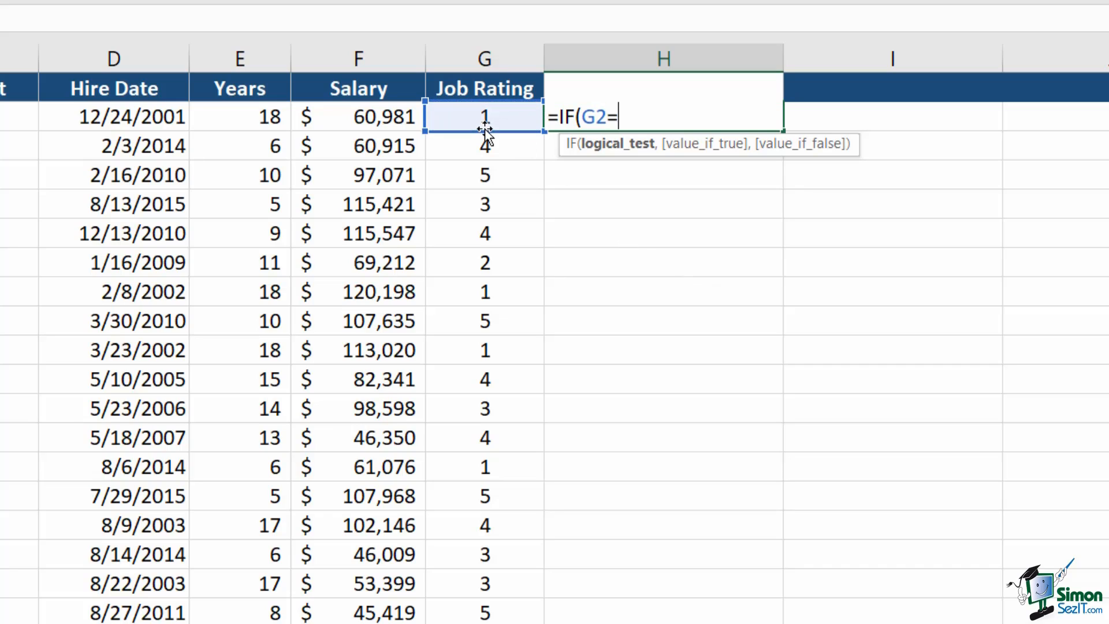
type("5,")
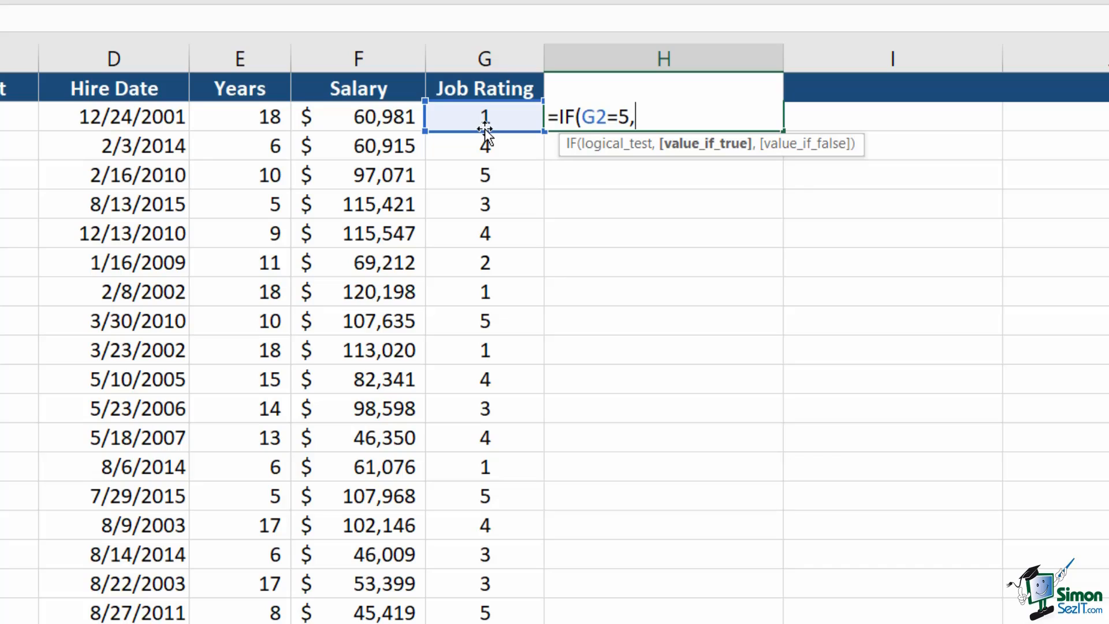
left_click(355, 115)
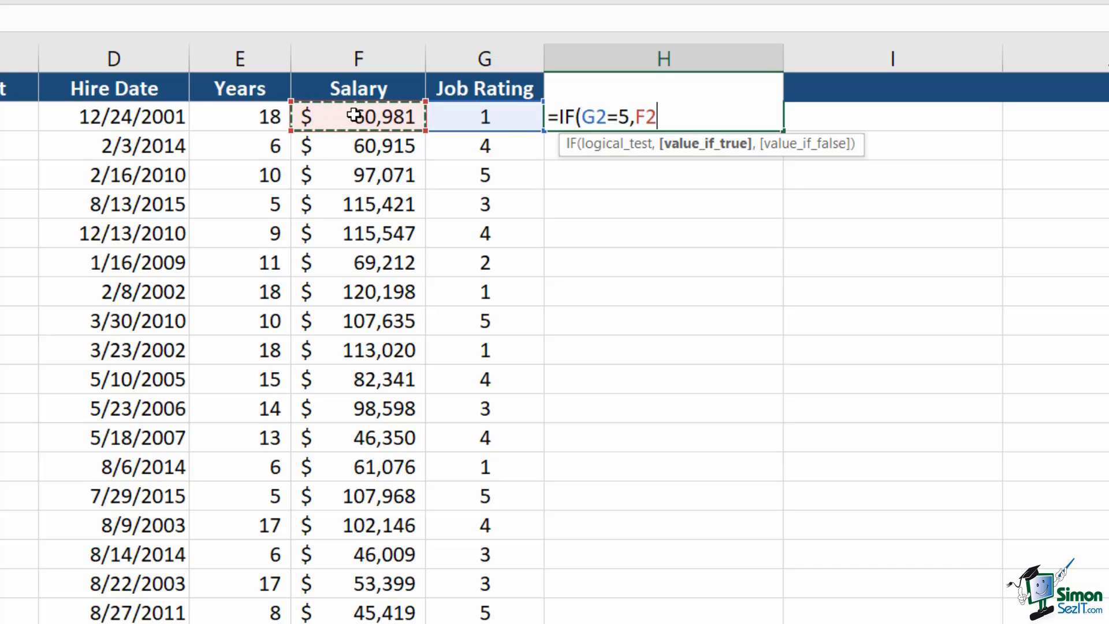
type("*15%")
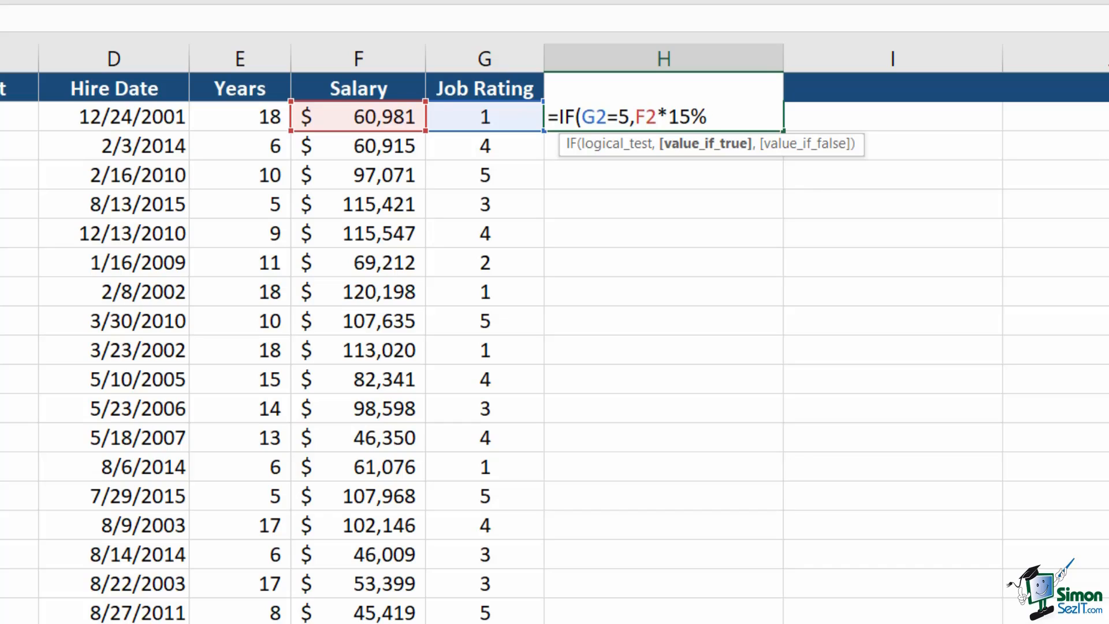
type(",")
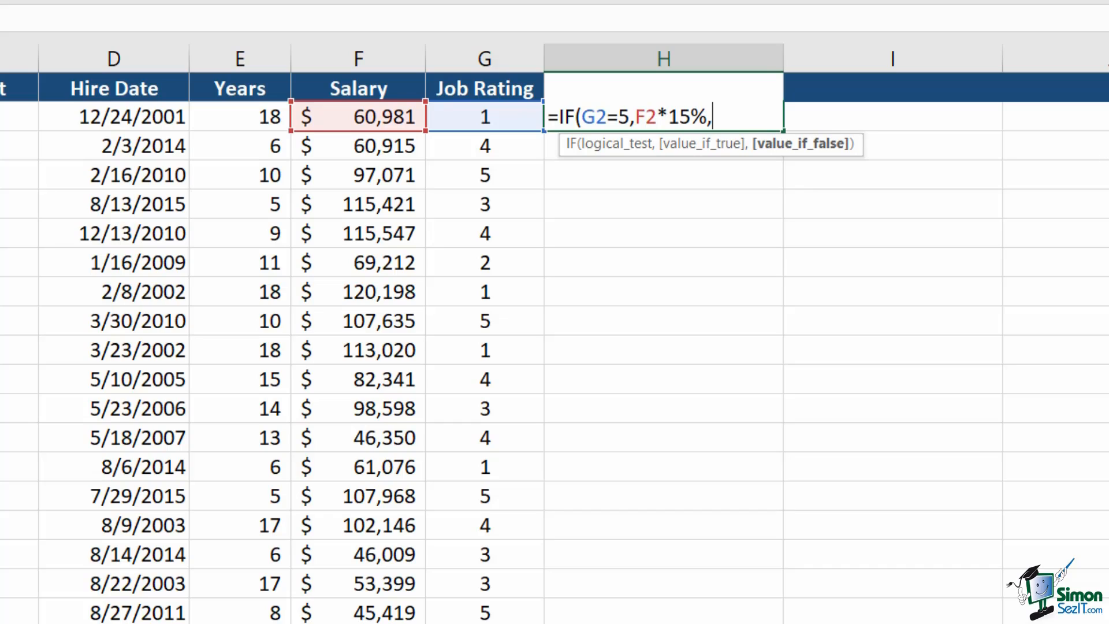
type("0)")
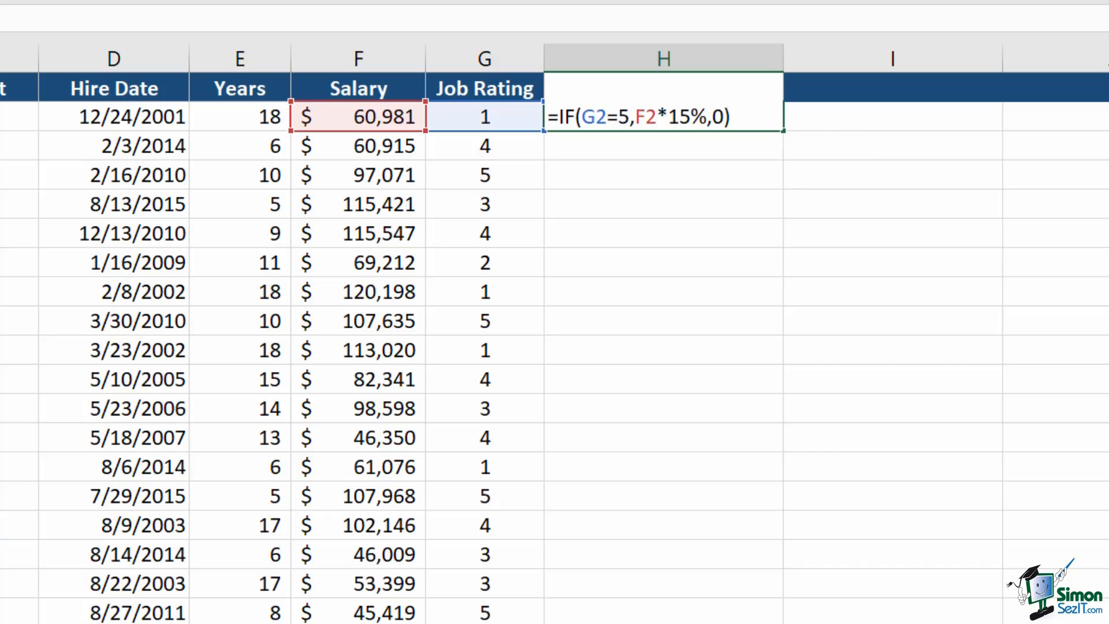
key("Return")
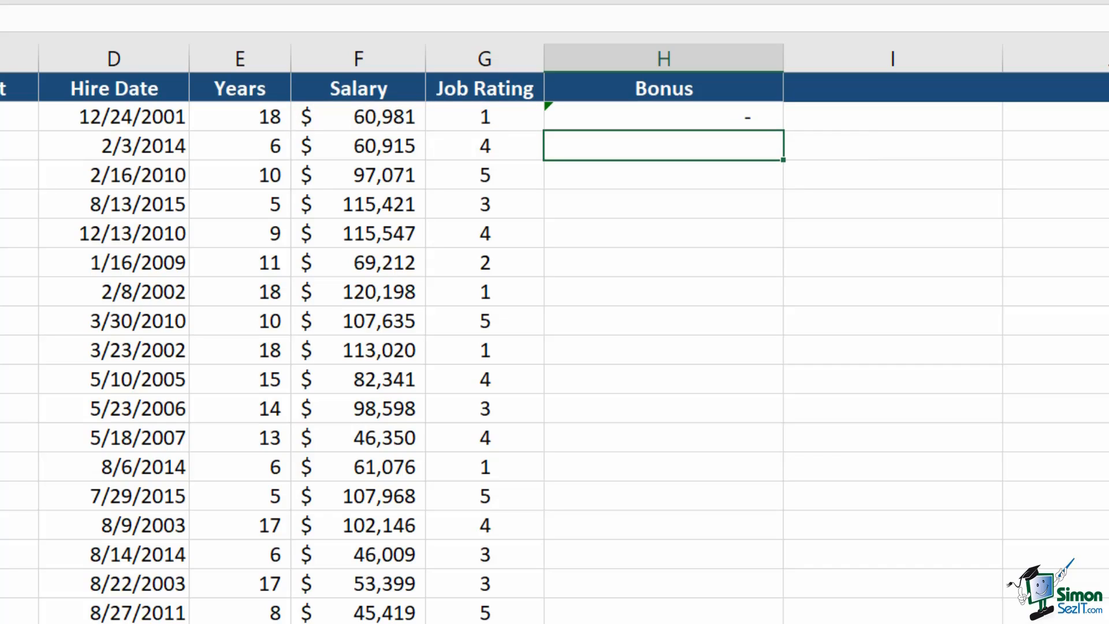
Fill the H2 formula down the Bonus column, then try dollar Accounting formatting on the filled cells and undo it
left_click(757, 118)
double_click(783, 131)
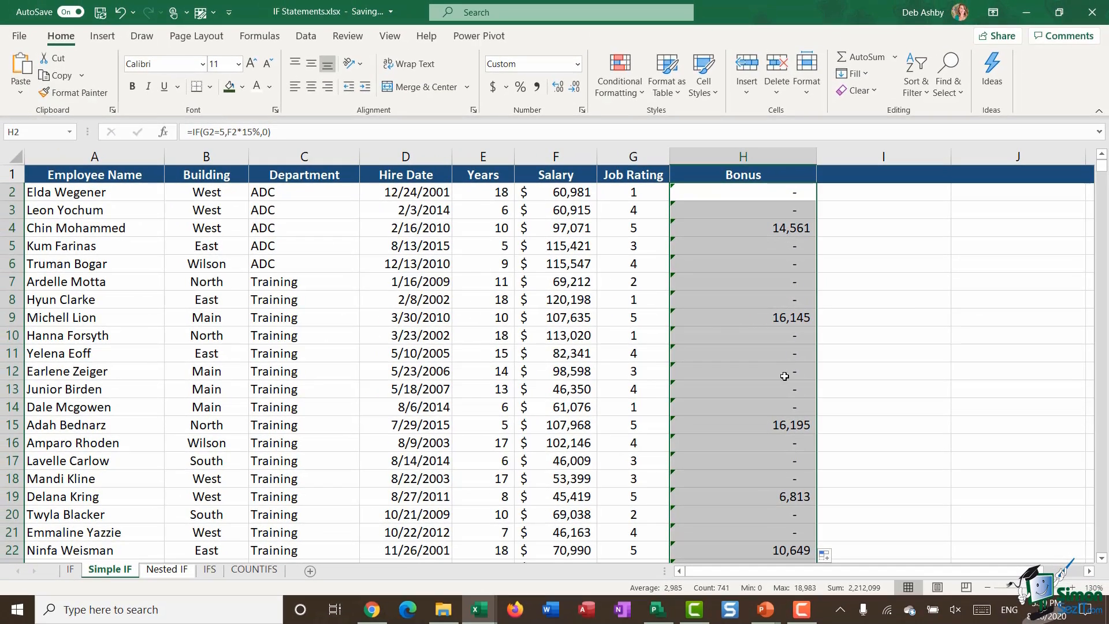
left_click(494, 87)
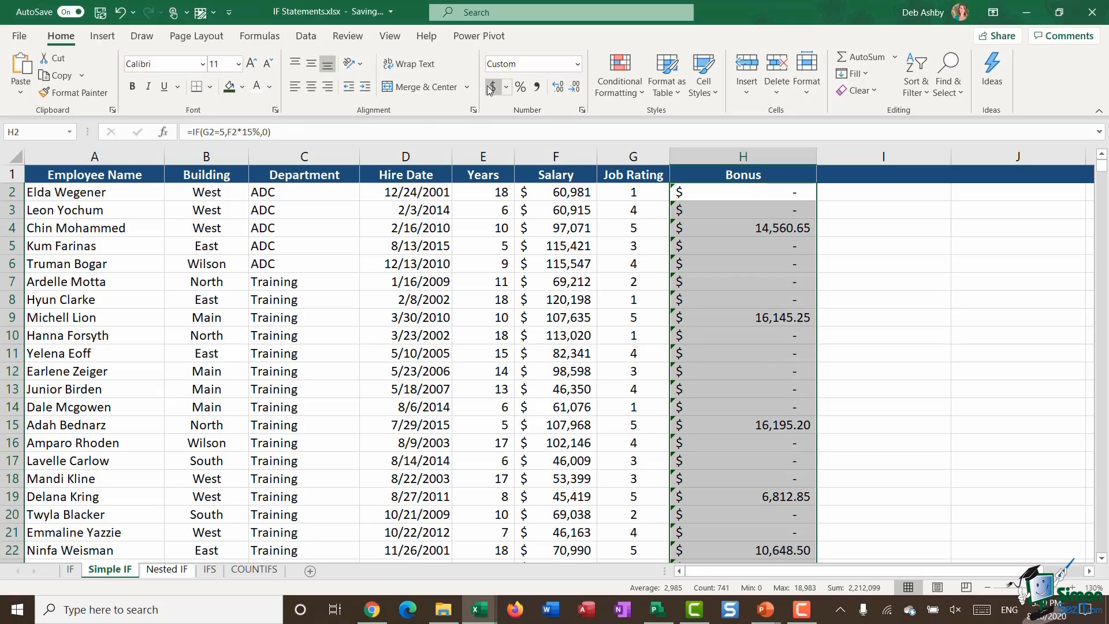
key("ctrl+z")
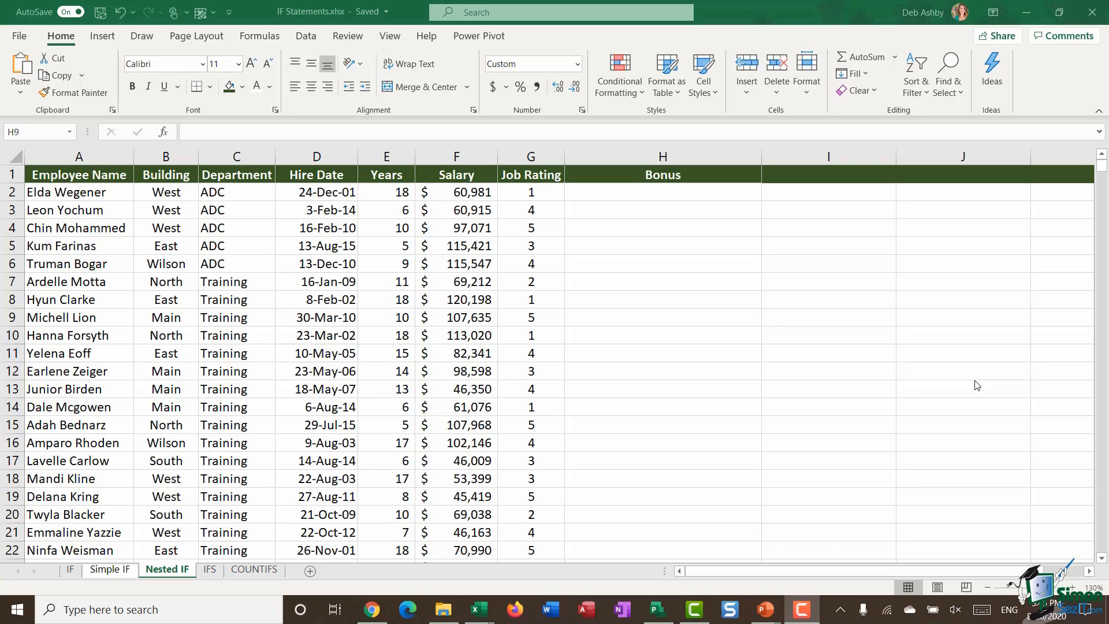
Begin a nested formula in H2 of the Nested IF sheet with =IF(G2=5,3000, to give a job rating of 5 a 3000 bonus
left_click(647, 193)
type("=IF(")
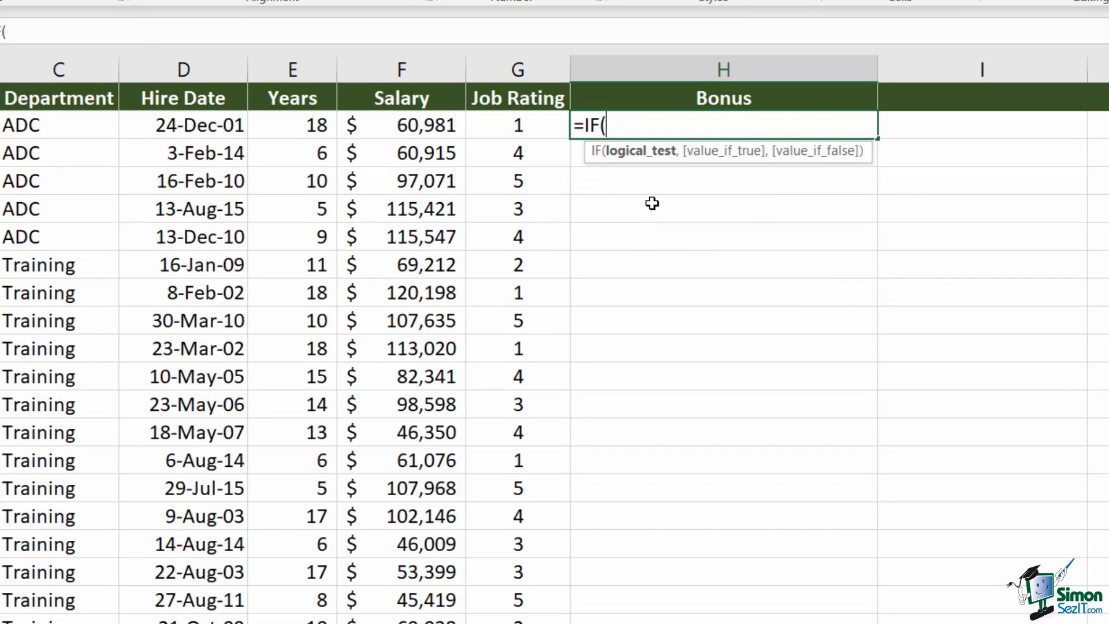
left_click(520, 126)
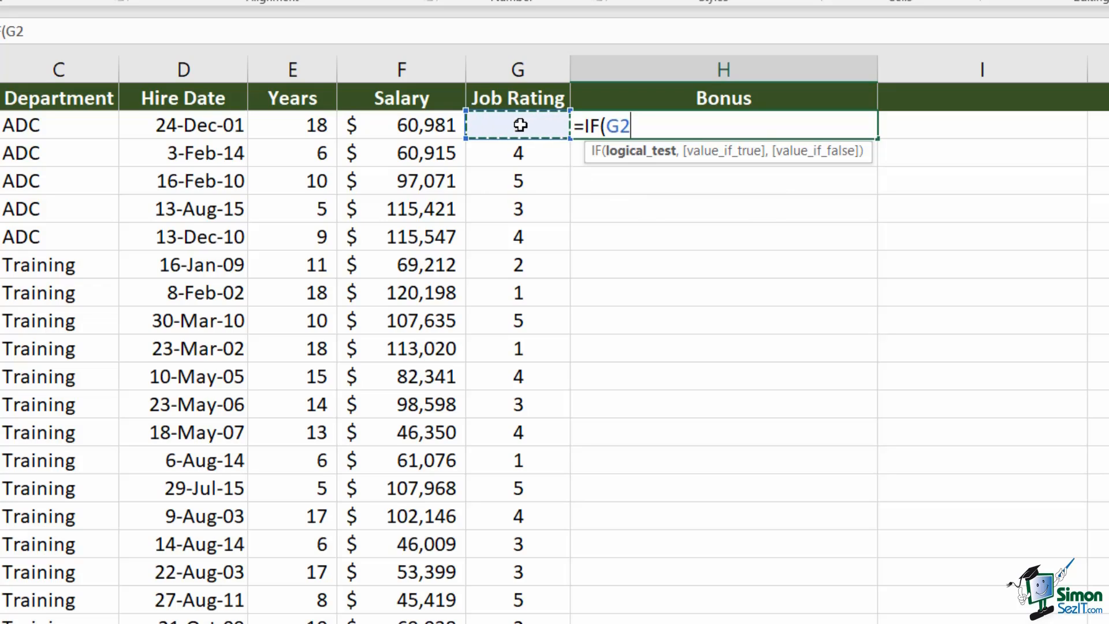
type("=5")
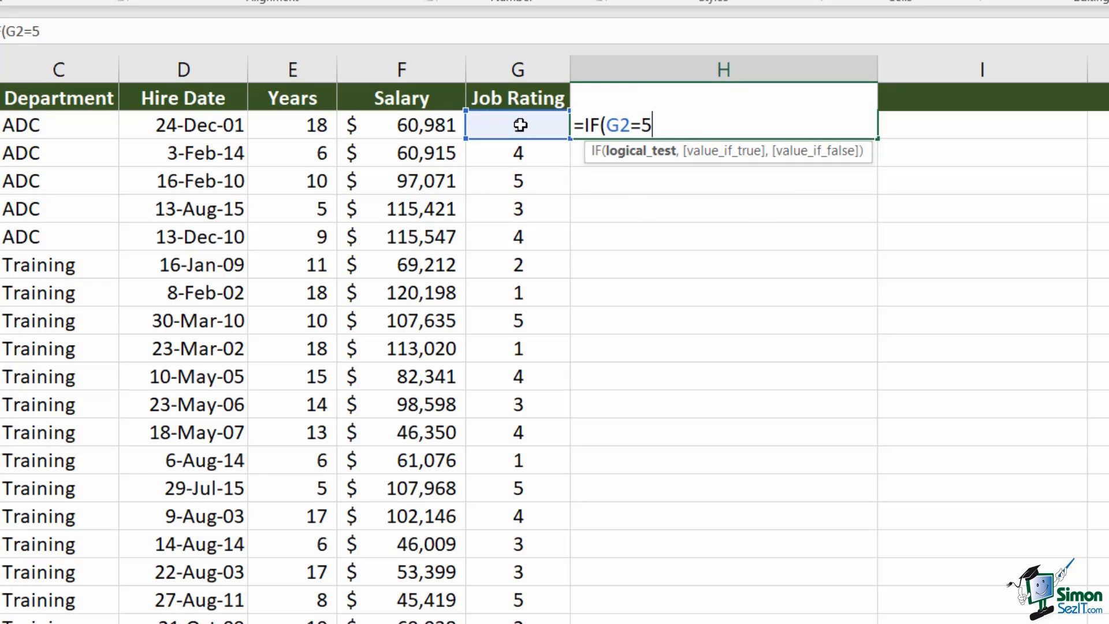
type(",")
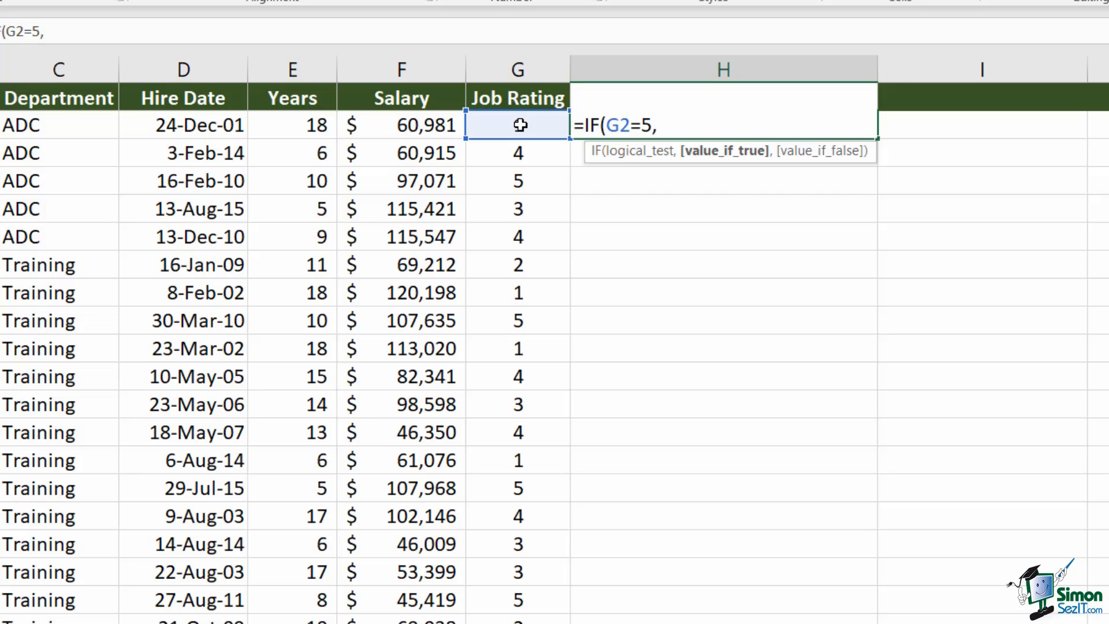
type("3000")
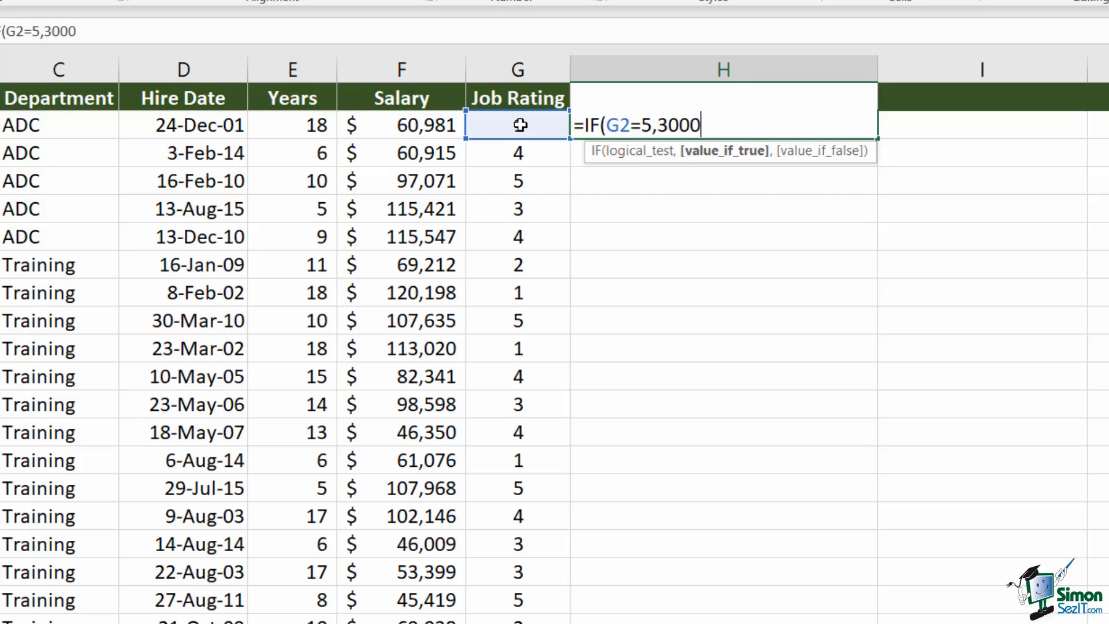
type(",")
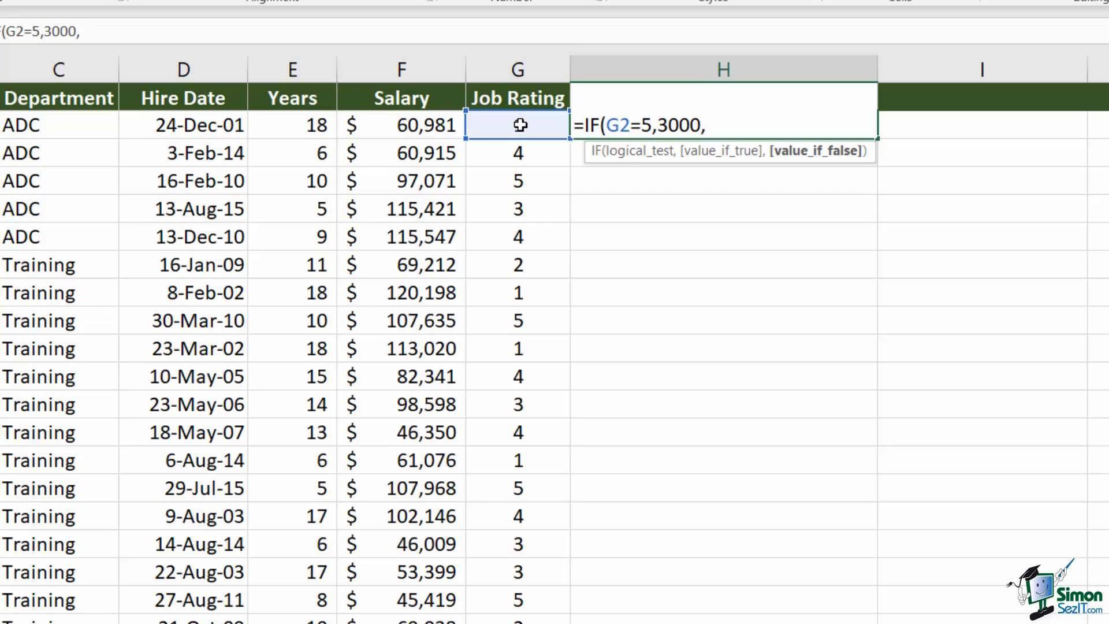
Add a second IF as the formula's false value, reading IF(G2=4,1500, for a job rating of 4
type("IF")
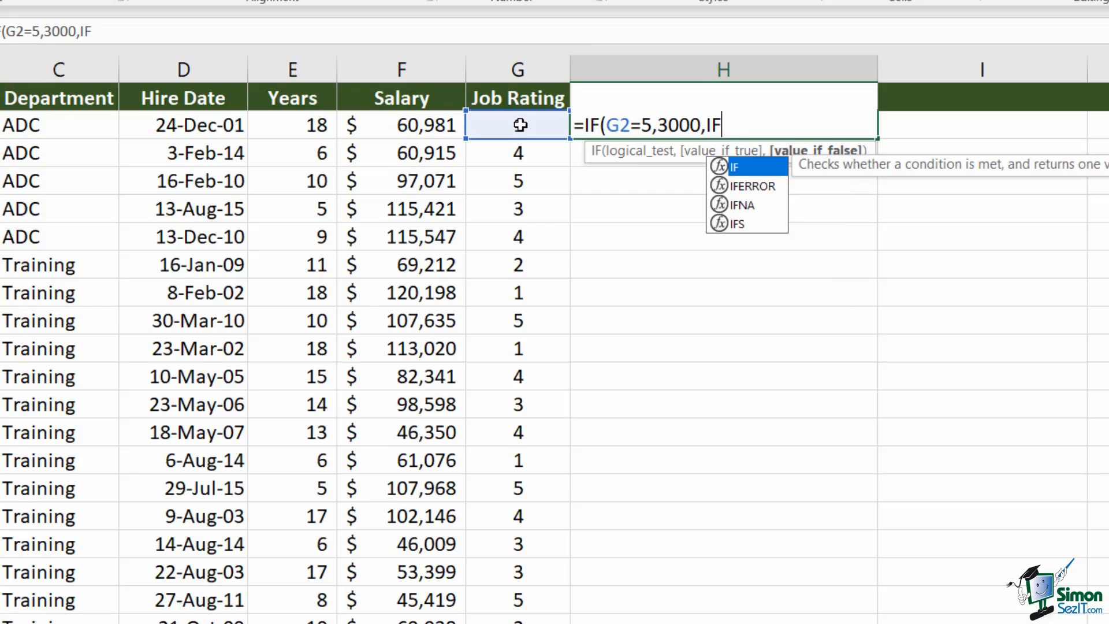
type("(")
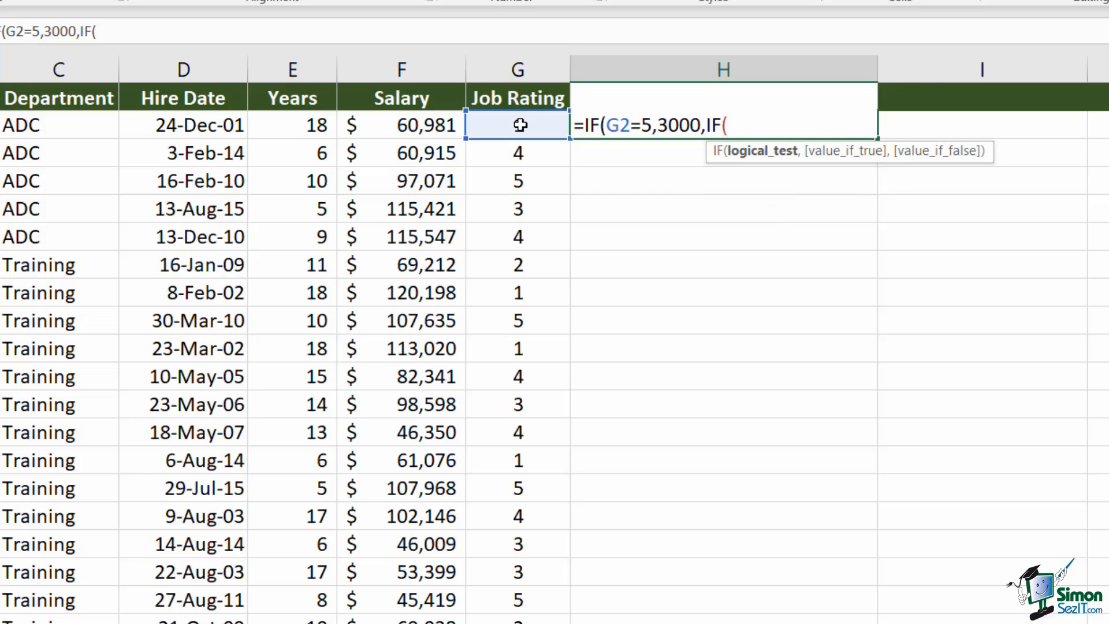
left_click(521, 125)
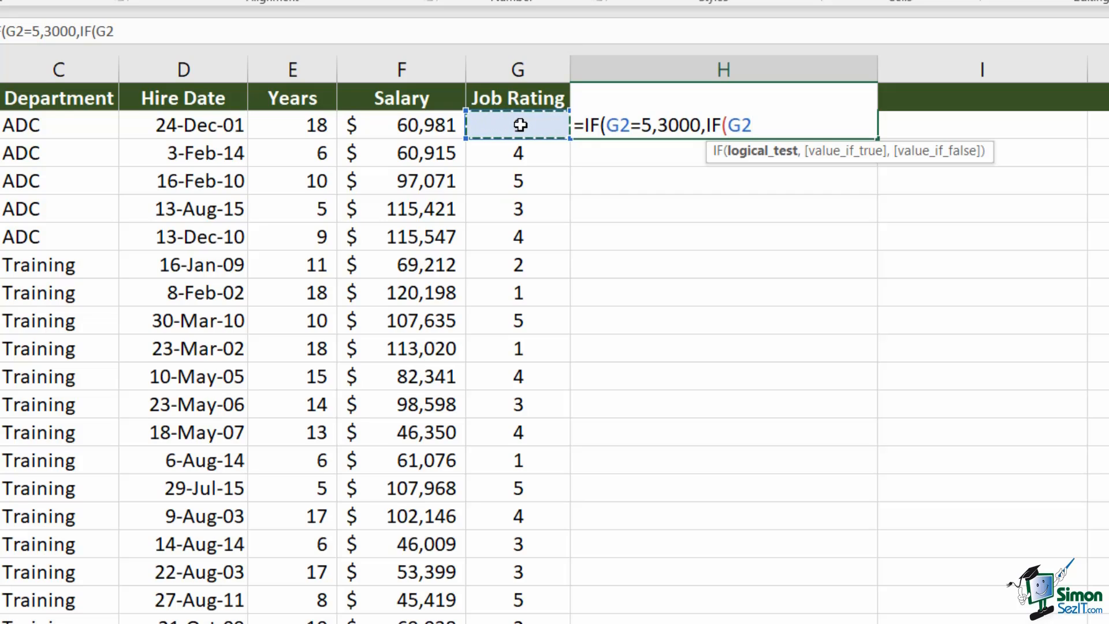
type("=")
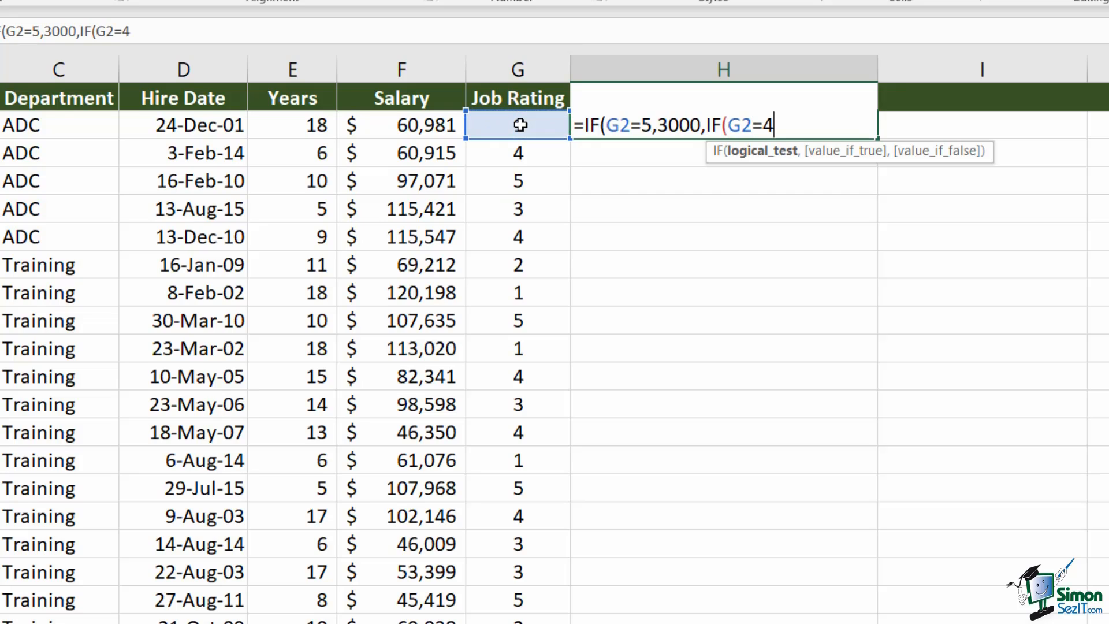
type("4,")
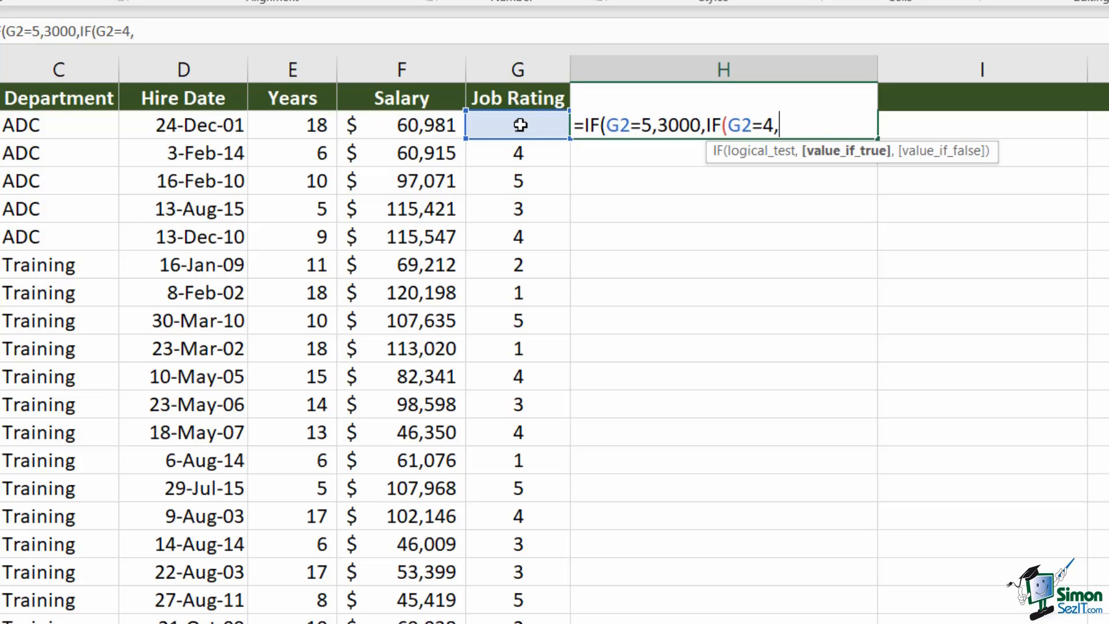
type("1500")
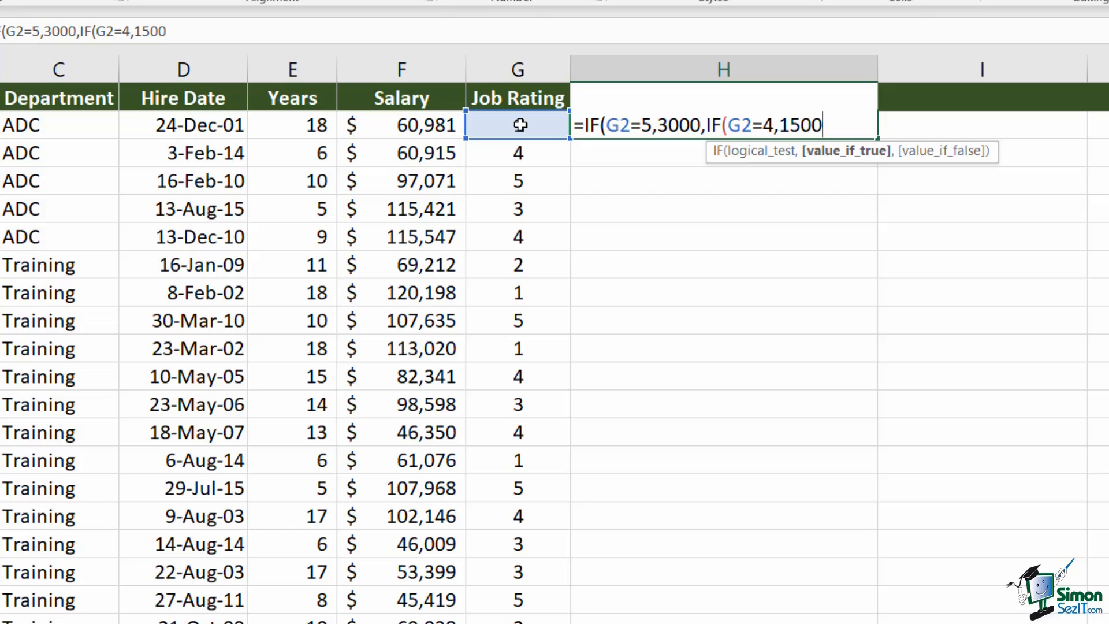
type(",")
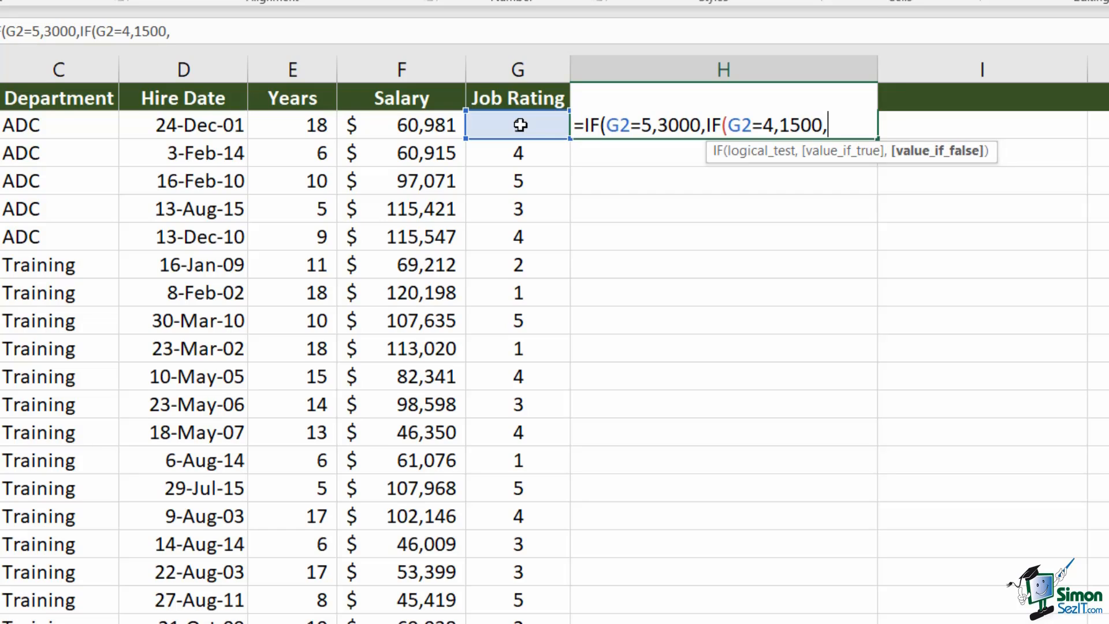
Nest a third IF in the formula, reading IF(G2=3,900 for a job rating of 3
type("IF")
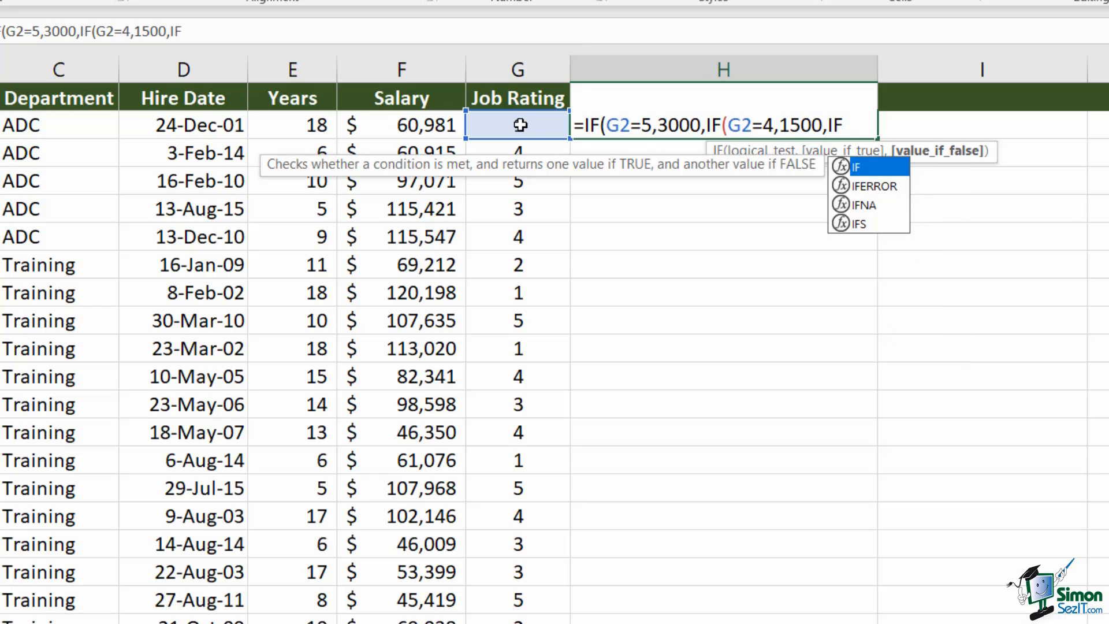
type("(")
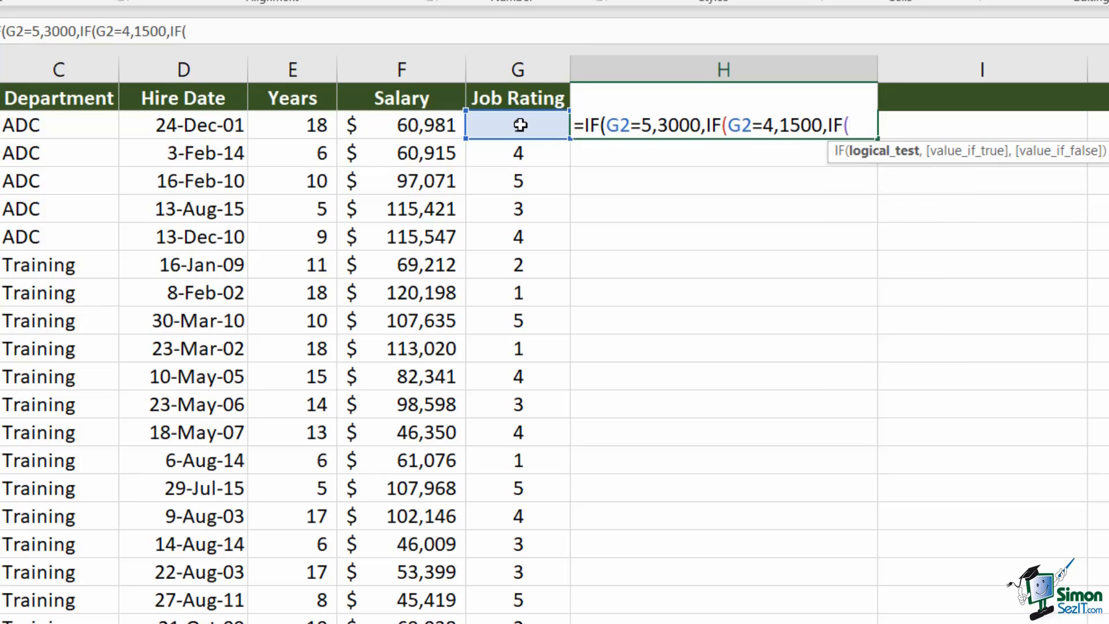
left_click(520, 125)
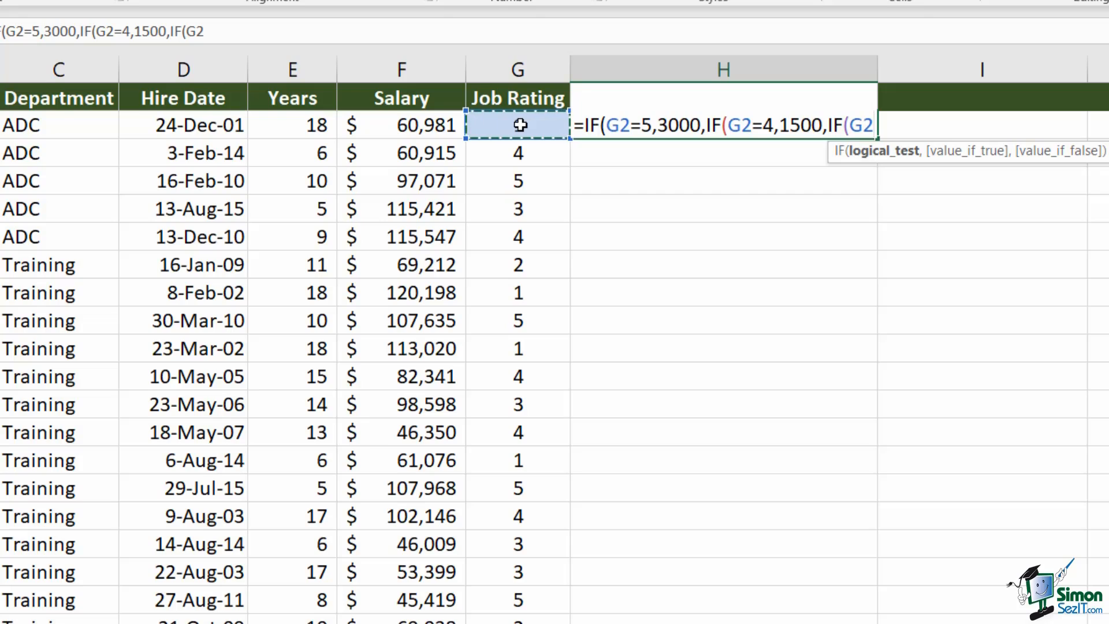
type("=3,")
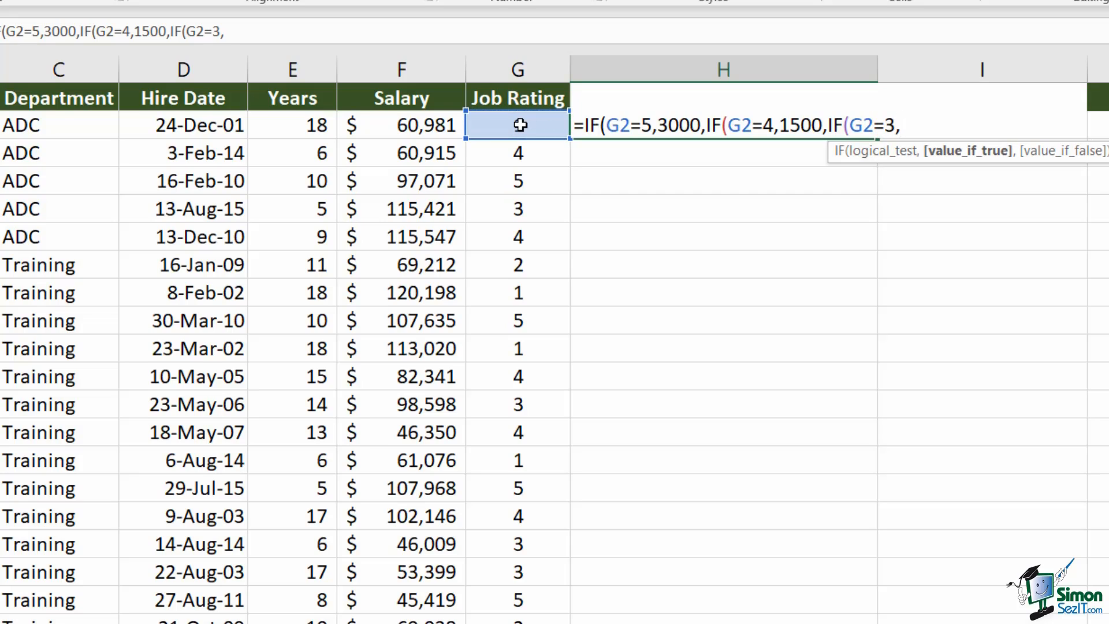
type("900")
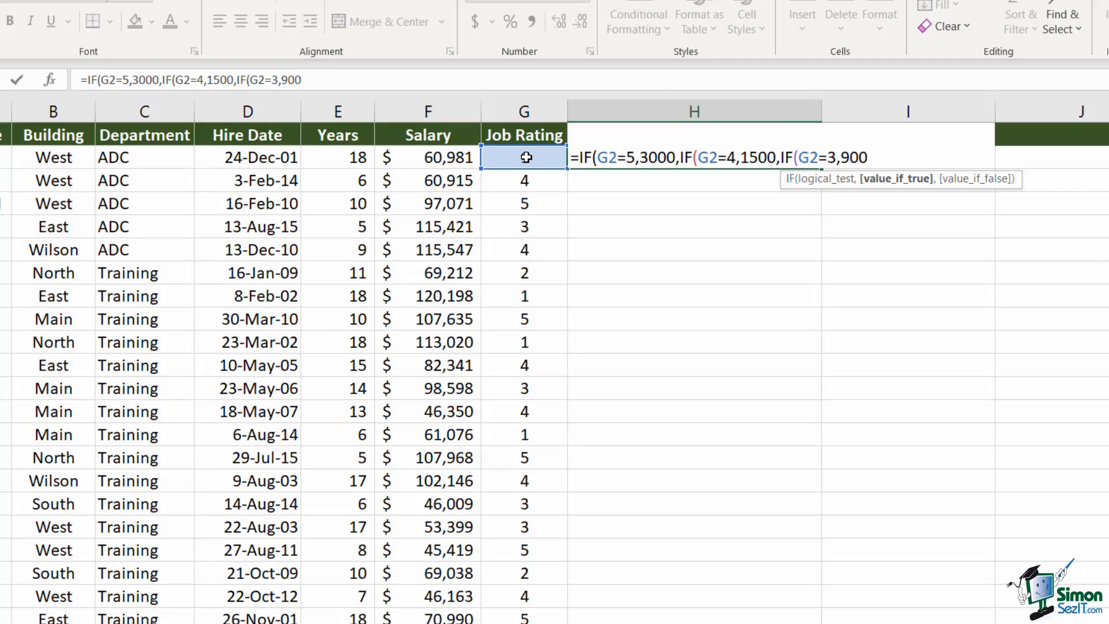
Finish the nested formula in H2 with IF(G2=2,500,0)))) so a job rating of 2 earns 500 and any other rating 0
type(",IF(")
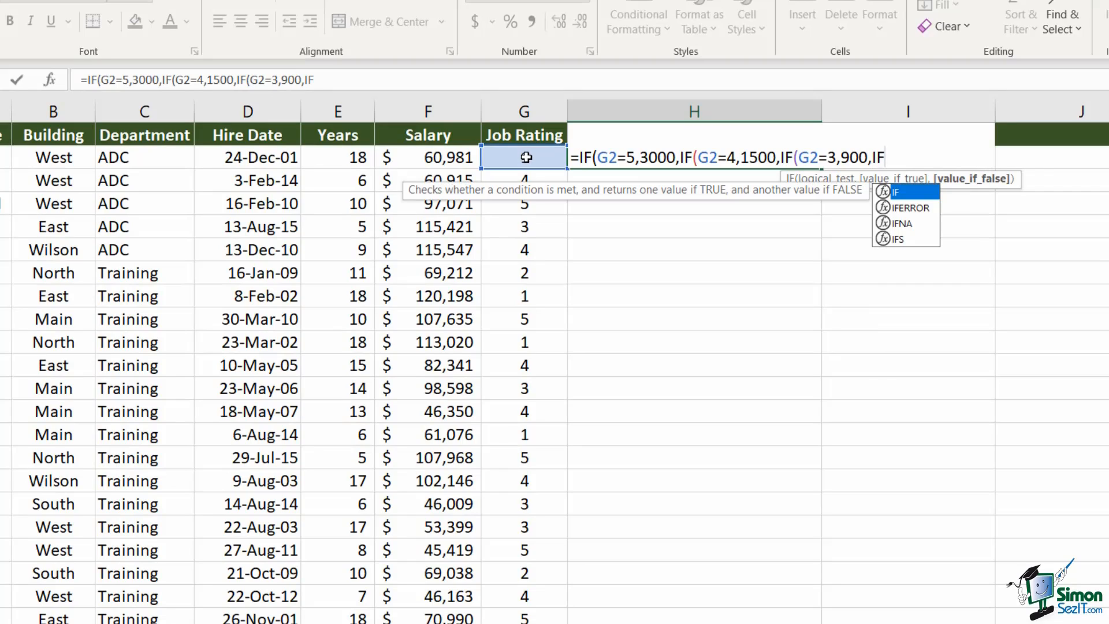
left_click(526, 157)
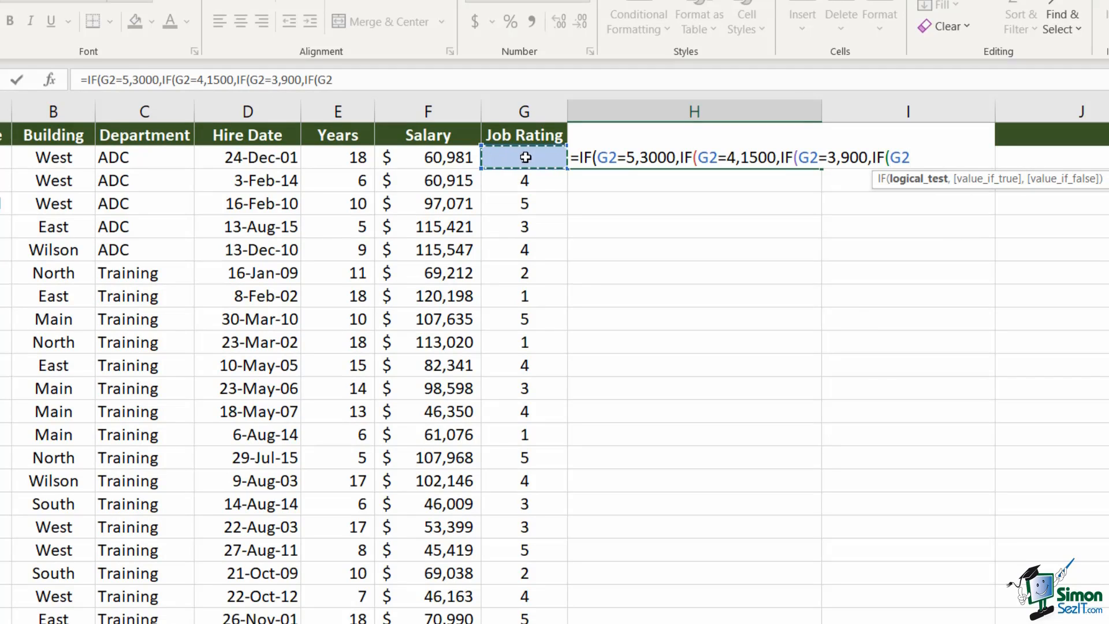
type("=2,")
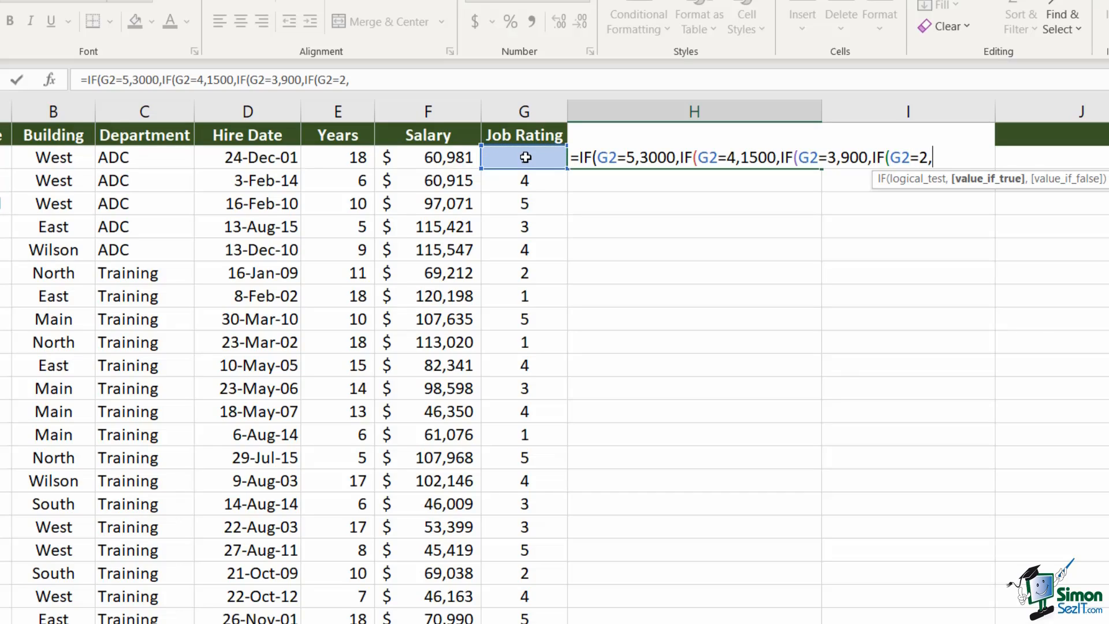
type("500,")
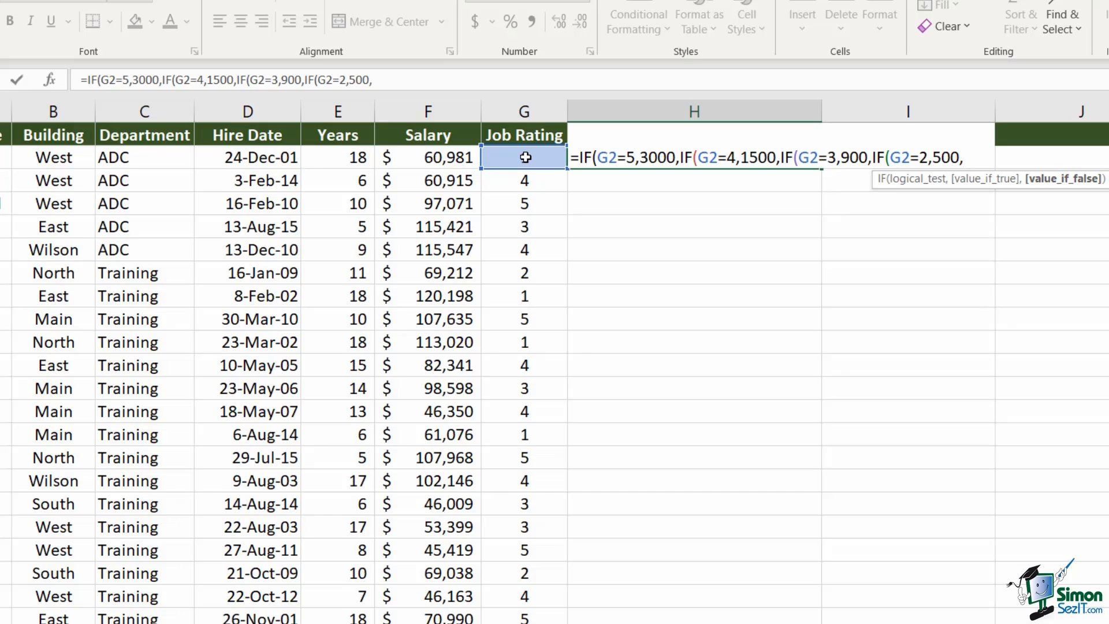
type("0")
type("))))")
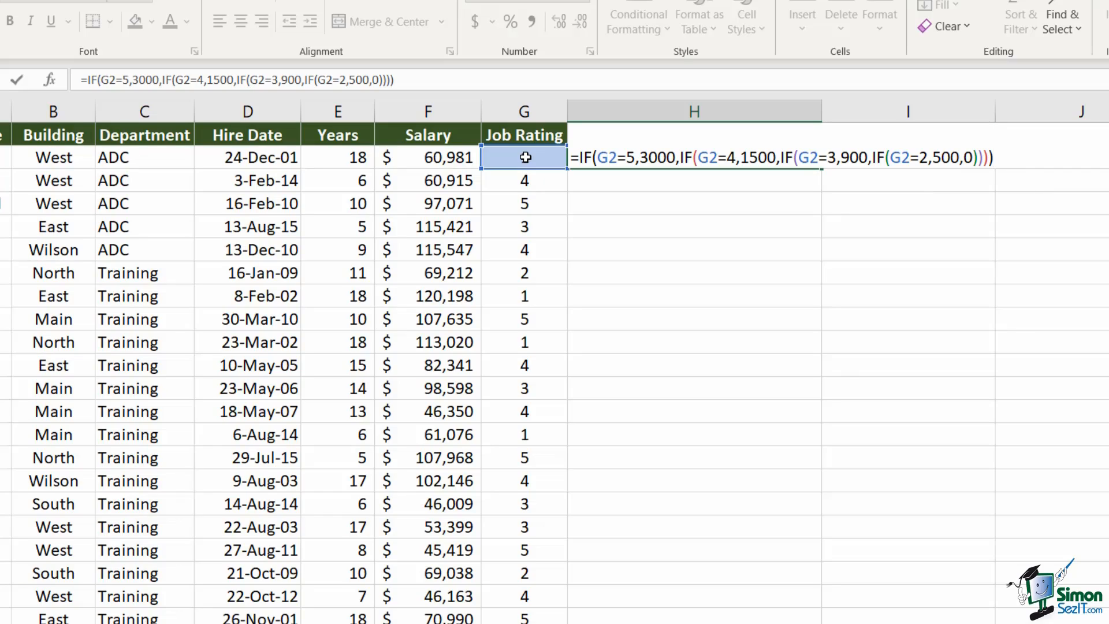
key("Return")
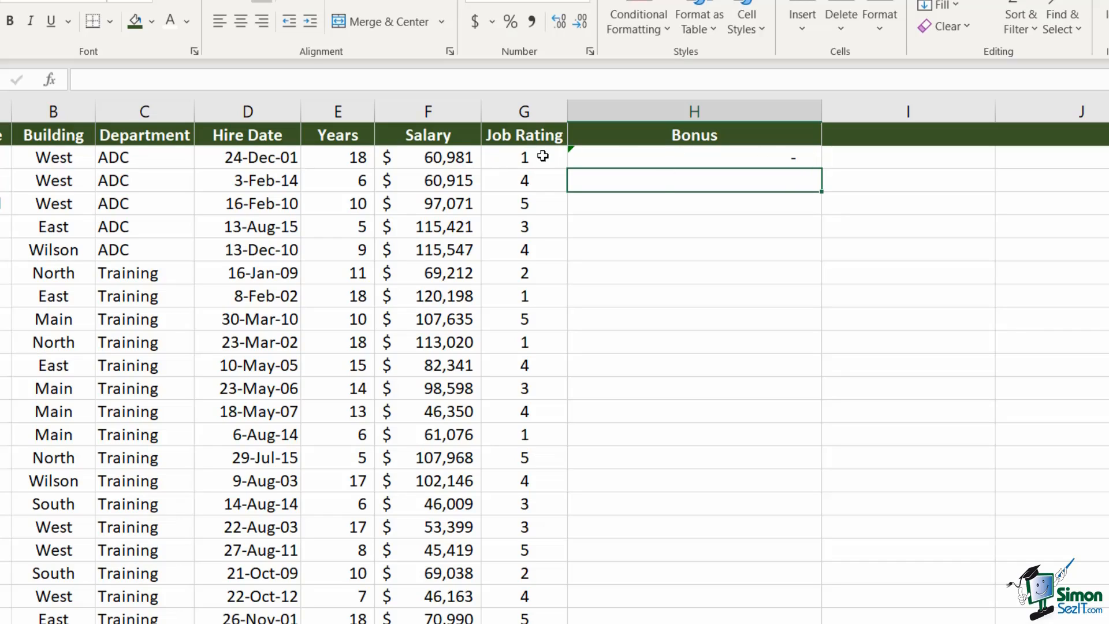
Fill the four-level nested IF formula from H2 down the Bonus column and check it against the job ratings
left_click(519, 157)
left_click(702, 157)
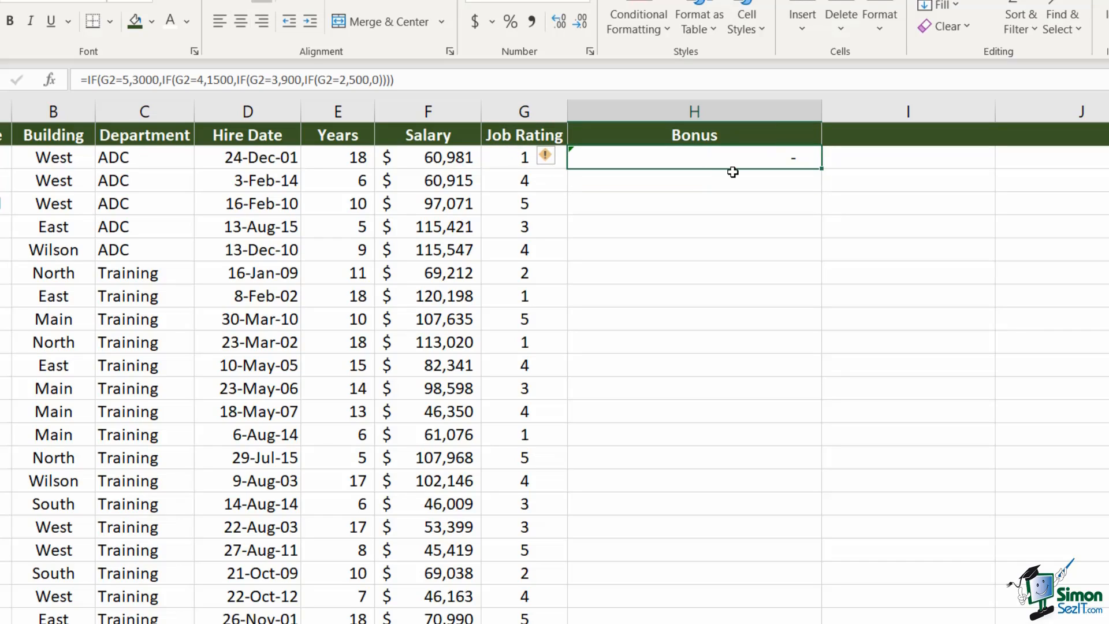
double_click(823, 169)
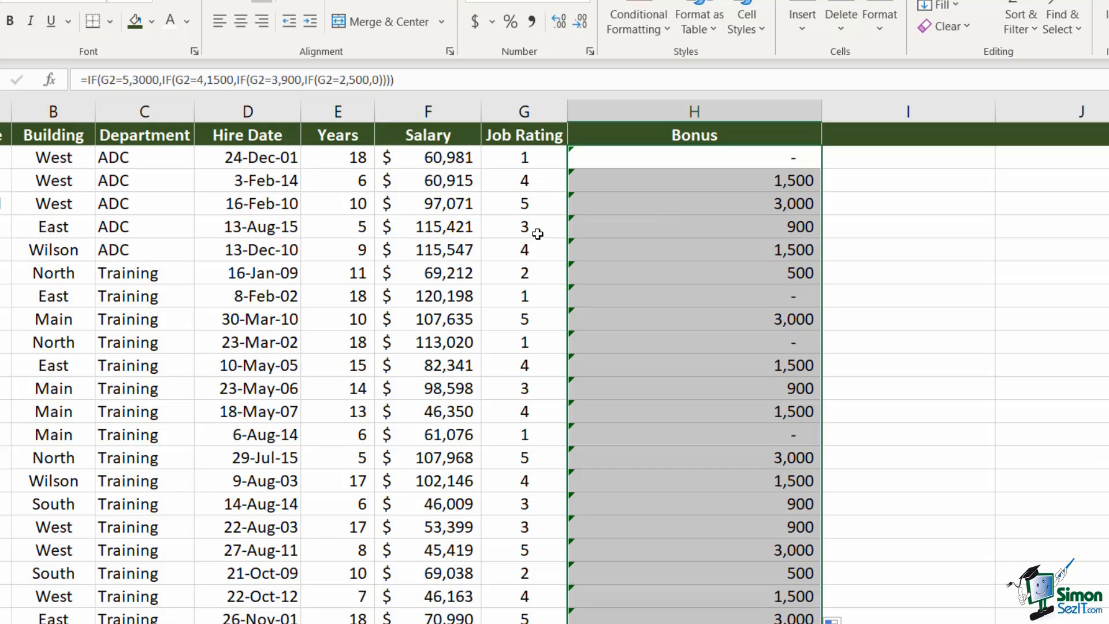
left_click(535, 276)
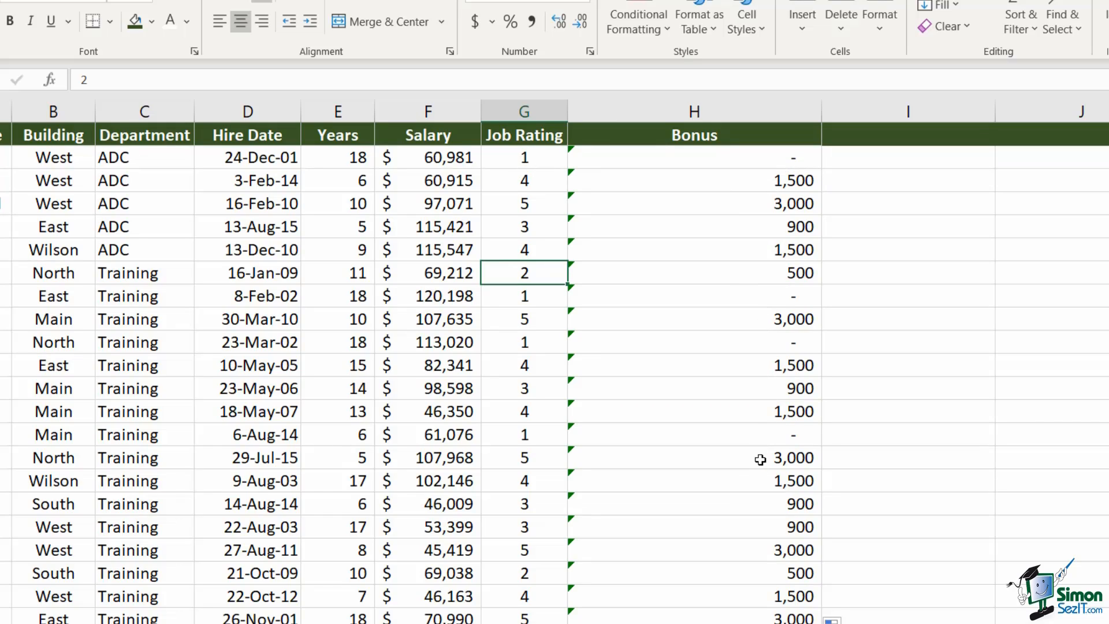
double_click(681, 157)
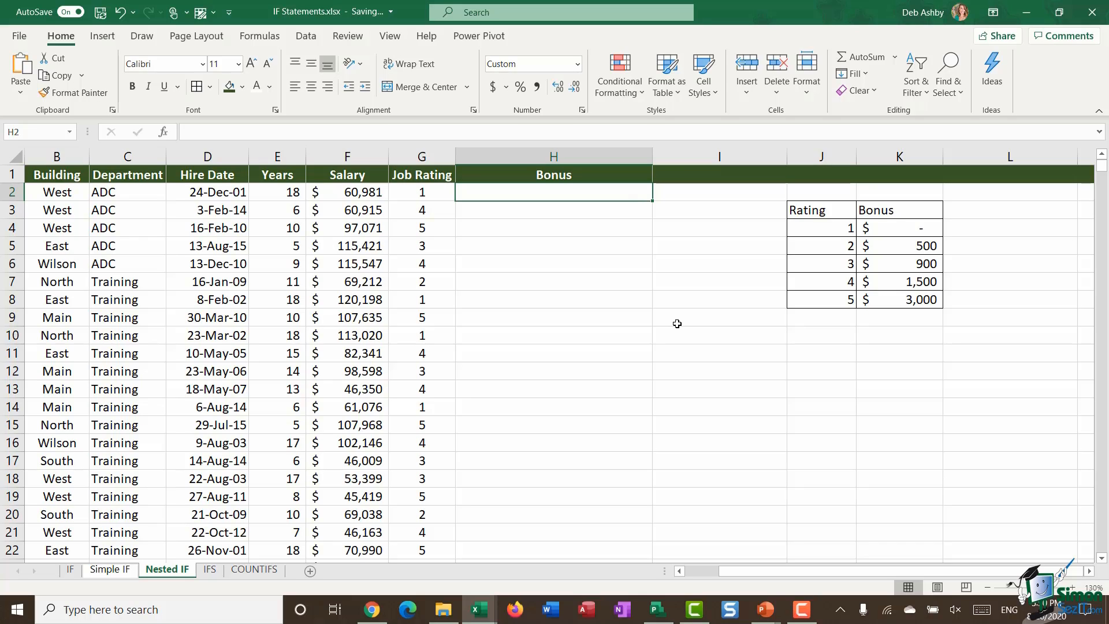
Begin a new H2 formula, =IF(G2=5,$K$8, taking the rating 5 bonus from the Rating/Bonus table as an absolute reference
left_click_drag(799, 216, 913, 297)
left_click(811, 230)
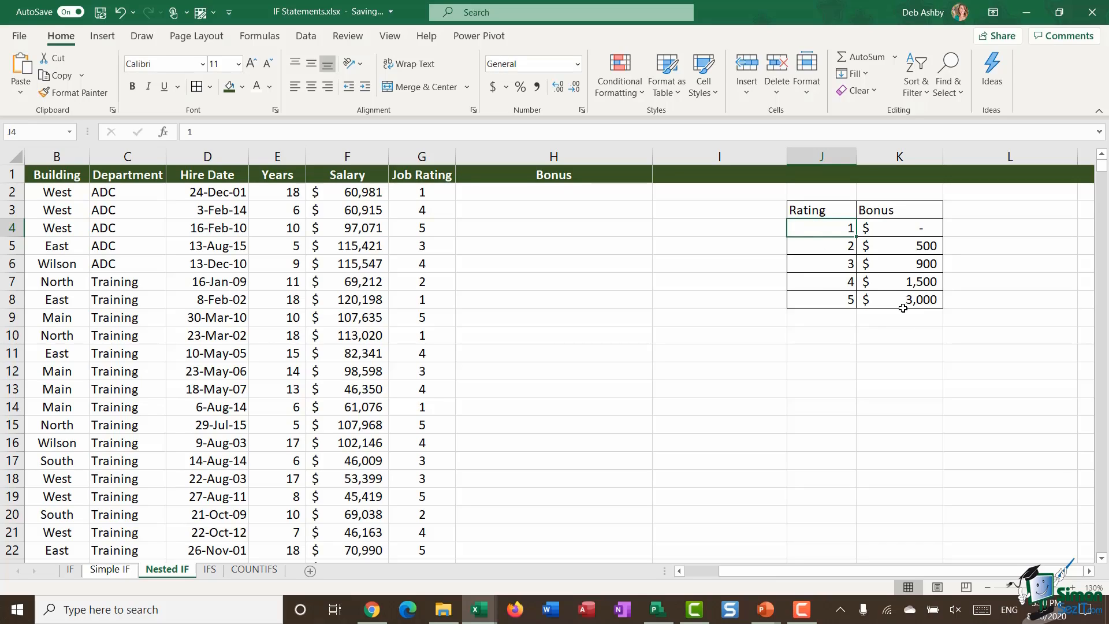
left_click(899, 267)
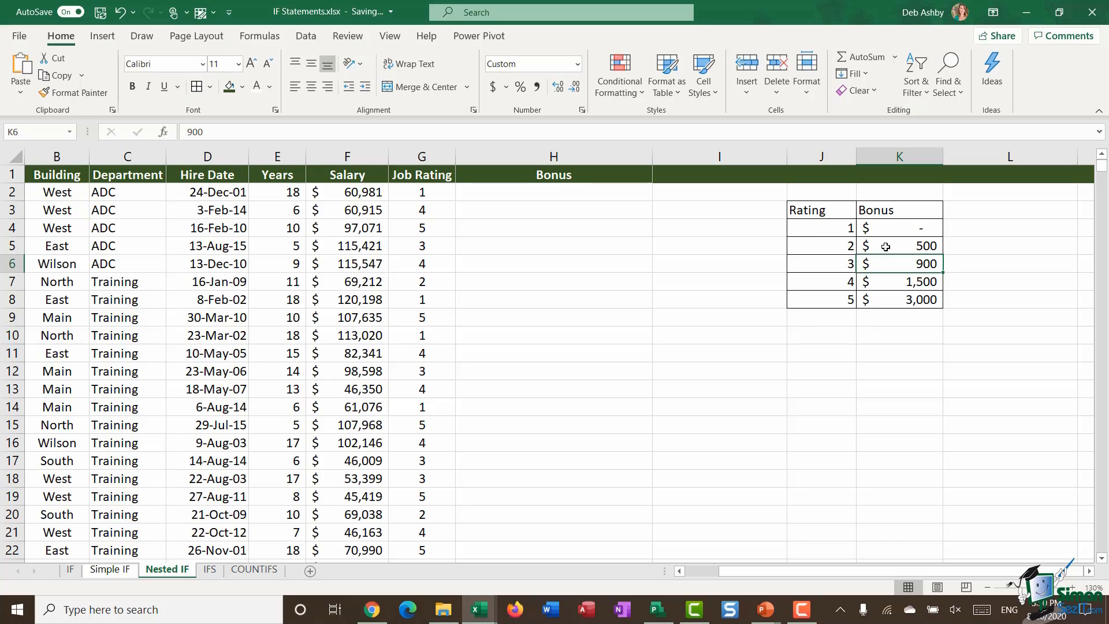
left_click(511, 192)
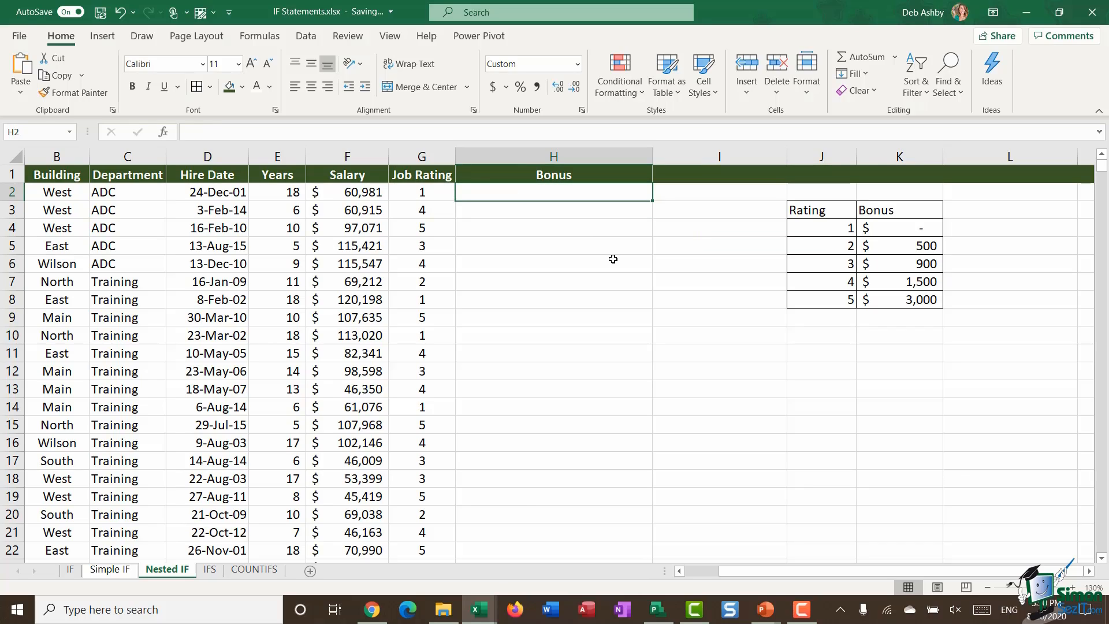
type("=IF(")
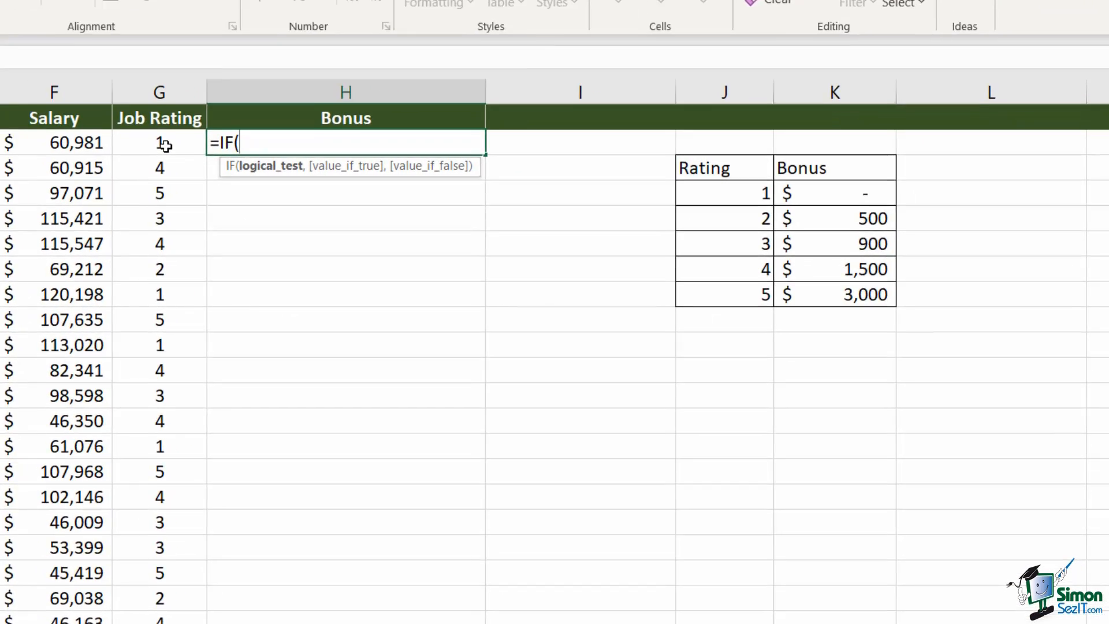
left_click(426, 194)
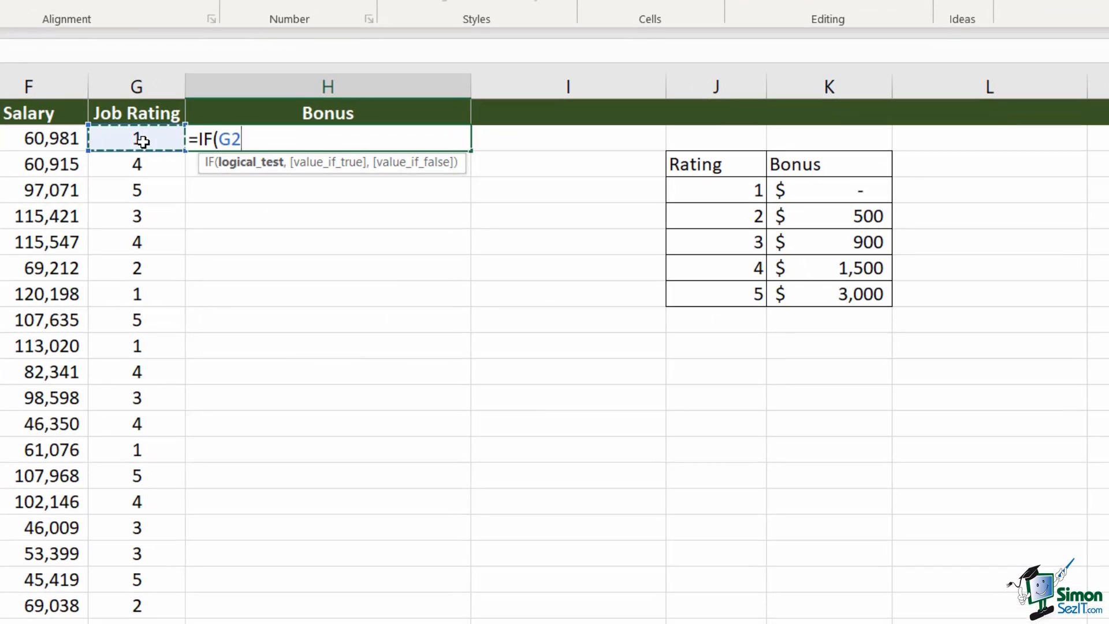
type("=")
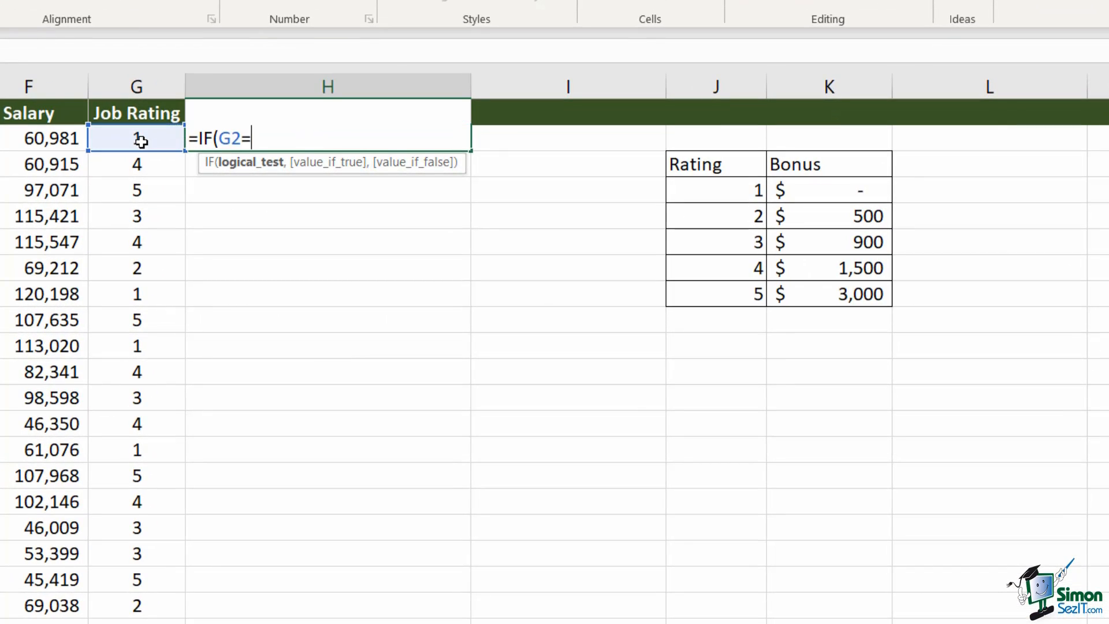
type("5,")
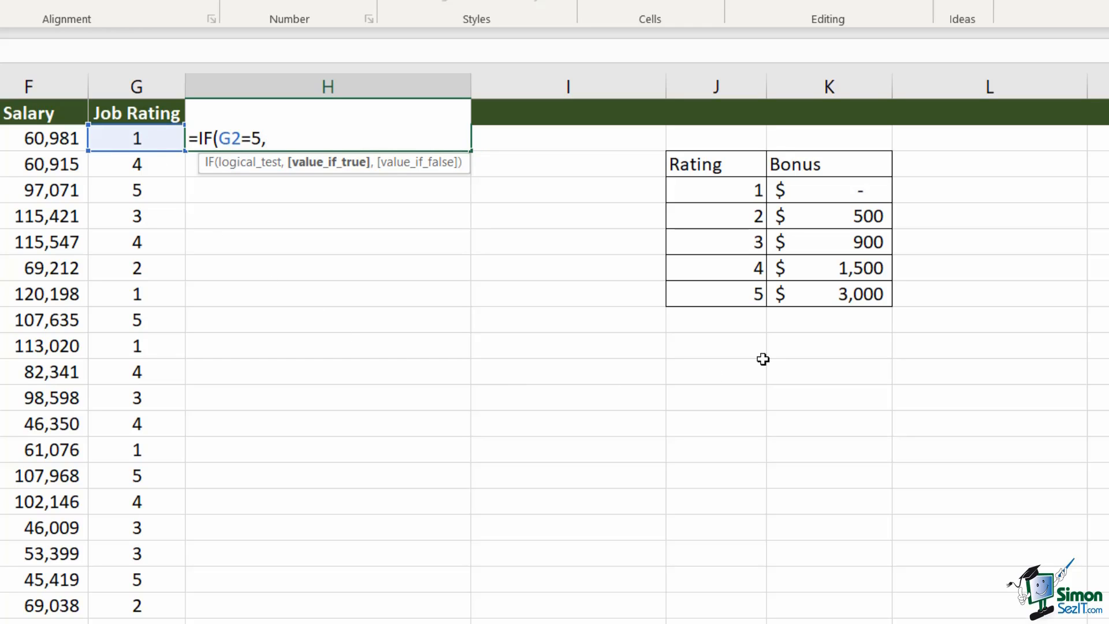
left_click(846, 296)
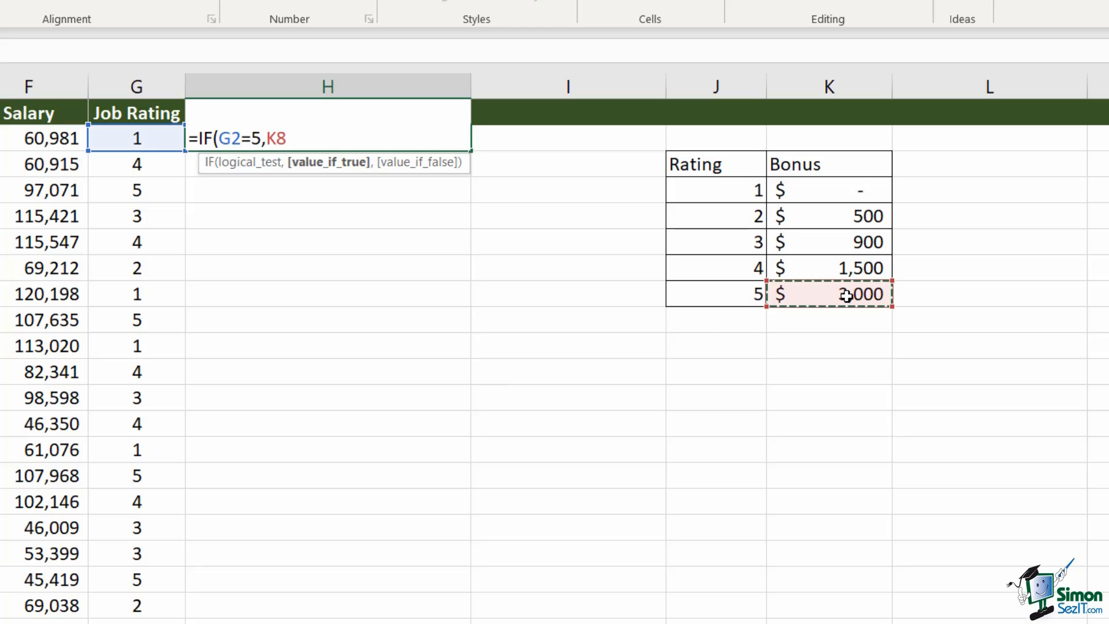
key("F4")
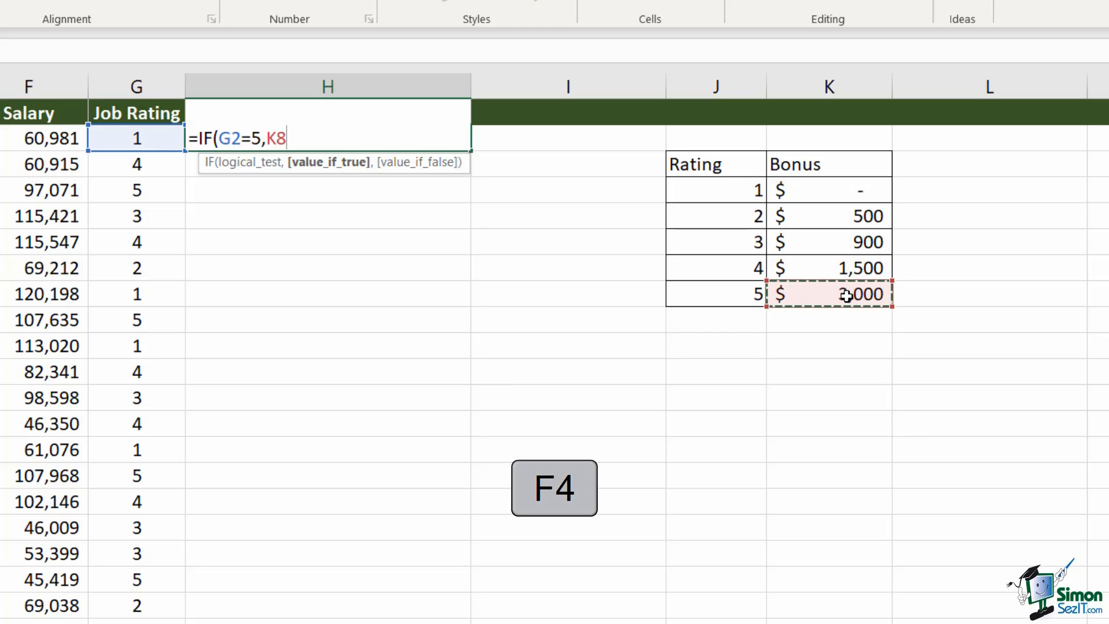
key("F4")
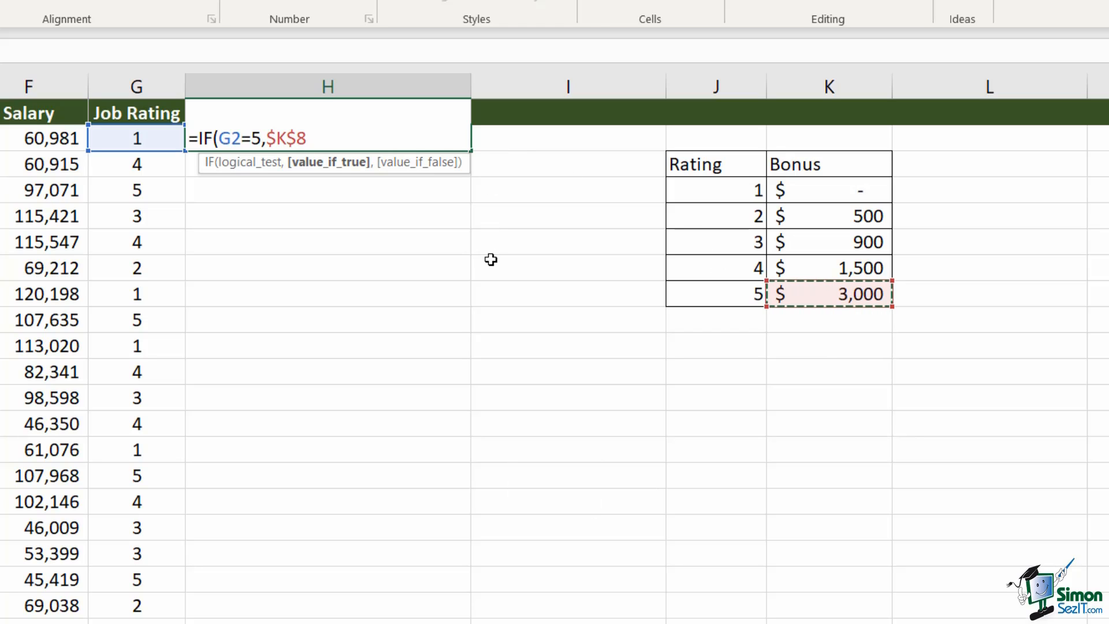
Nest IF(G2=4,$K$7,0)) as the false value, with an absolute reference to the rating 4 bonus, and enter the H2 formula
type(",I")
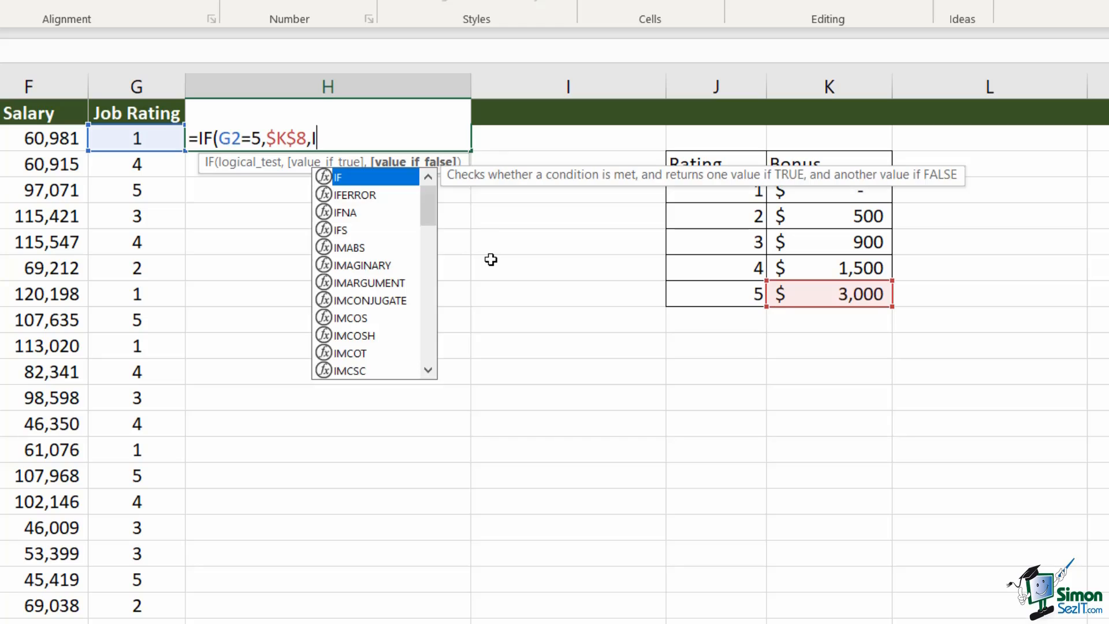
type("F(")
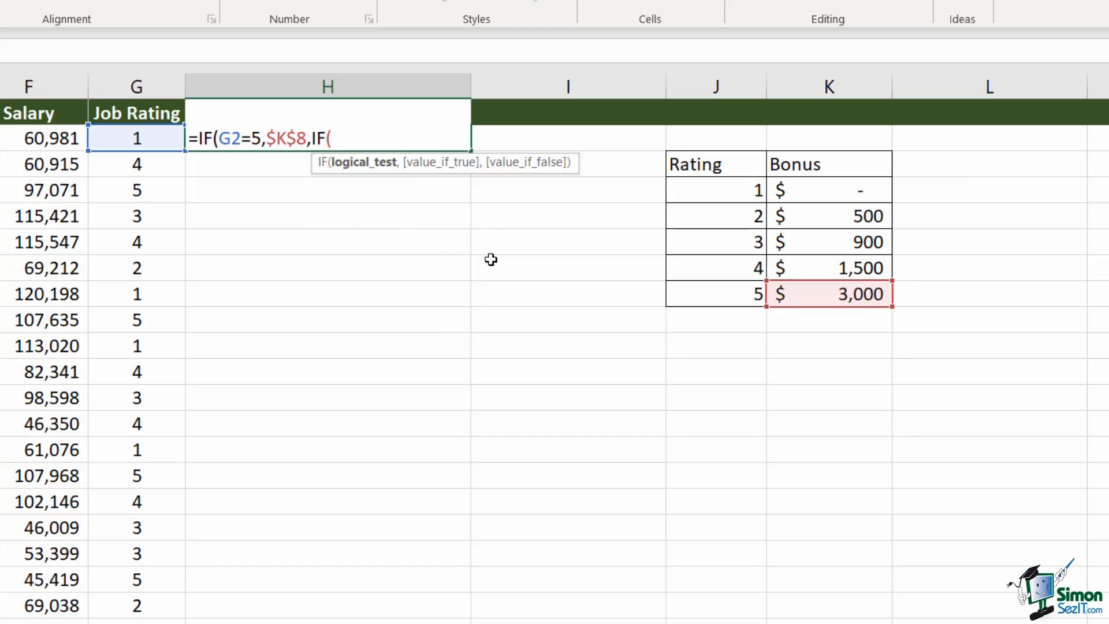
left_click(126, 144)
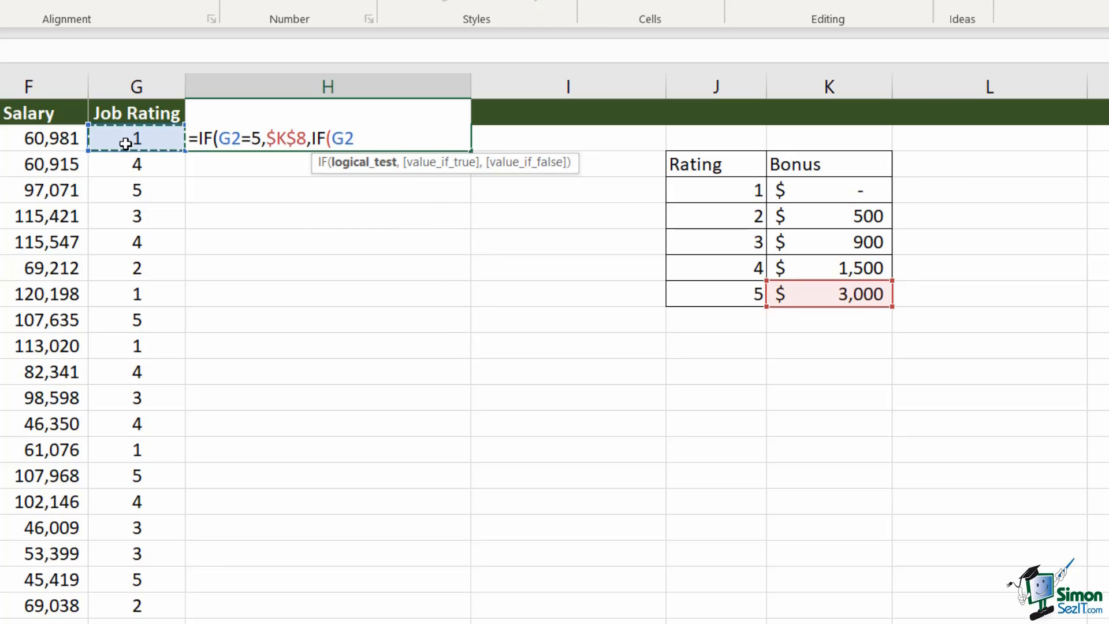
type("=4,")
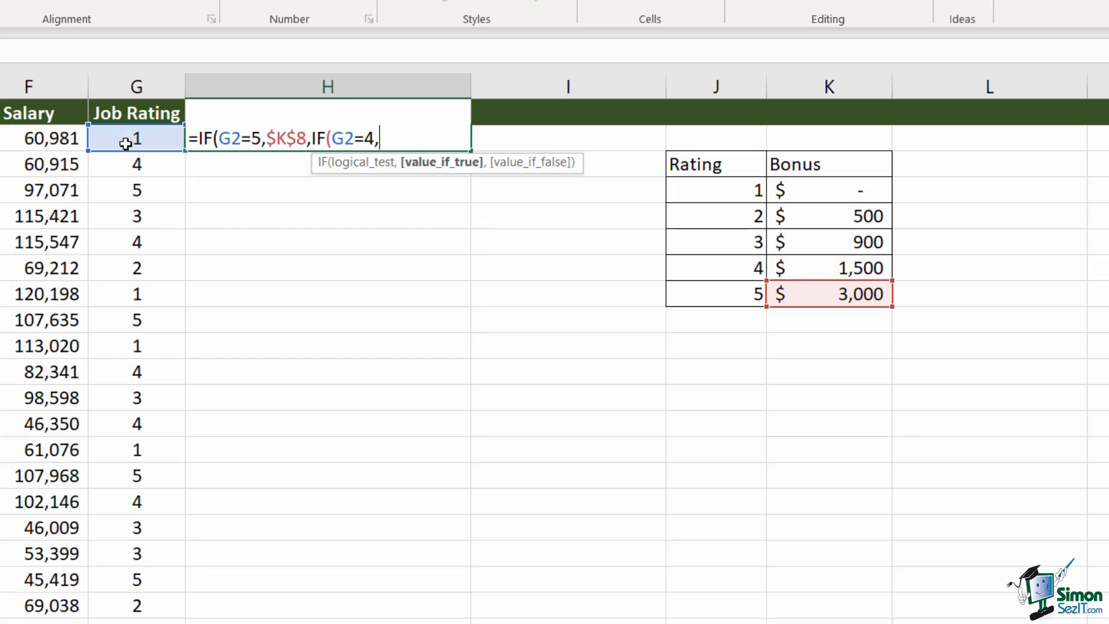
left_click(826, 273)
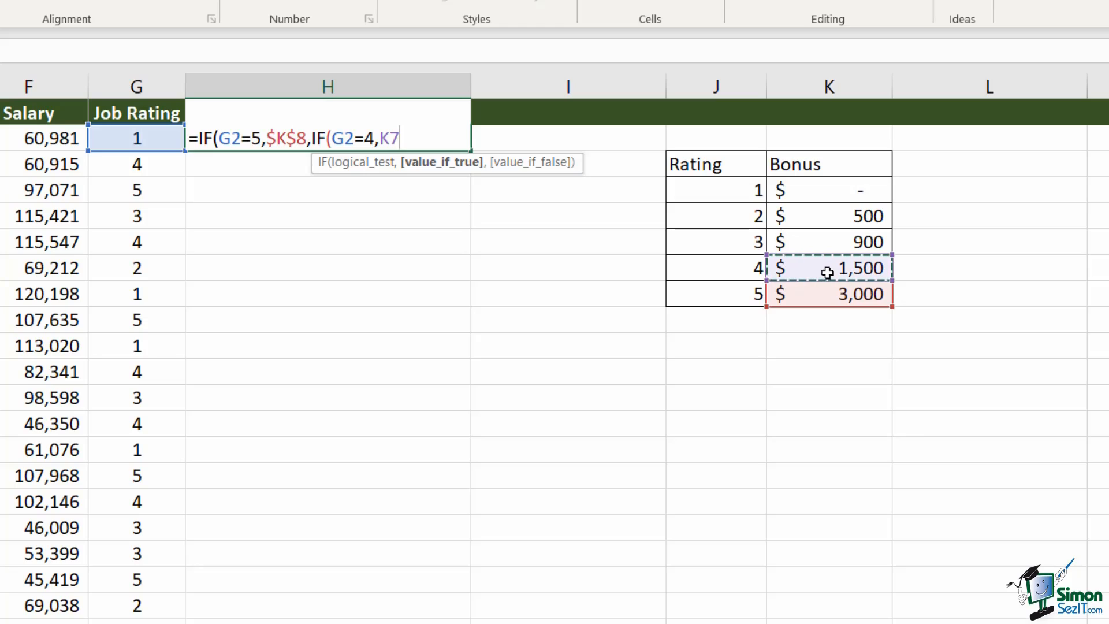
key("F4")
type(",")
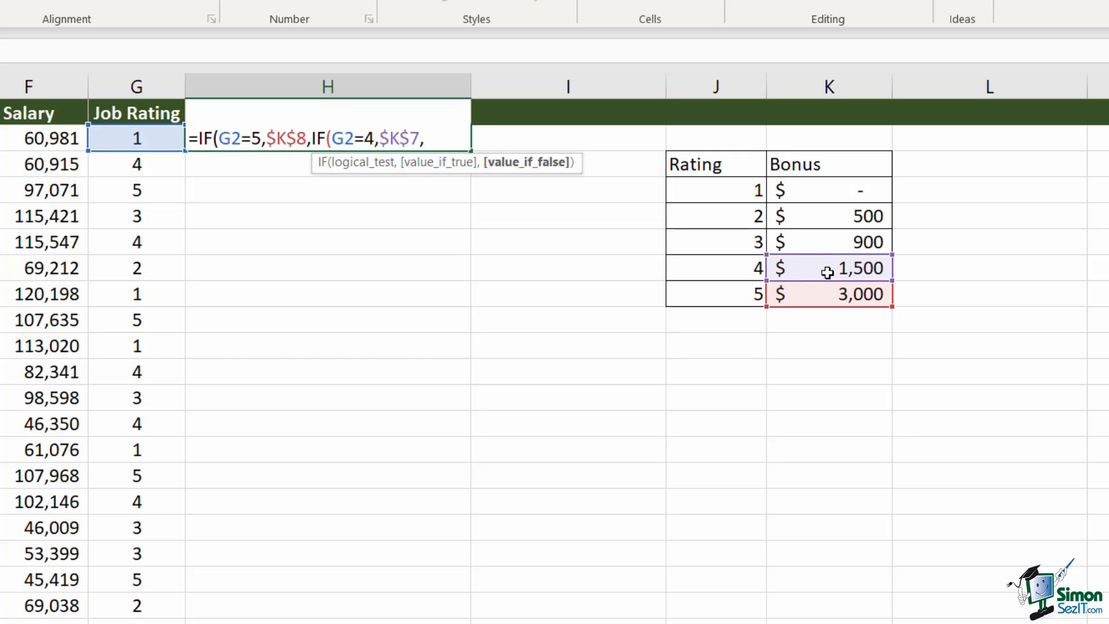
type("0))")
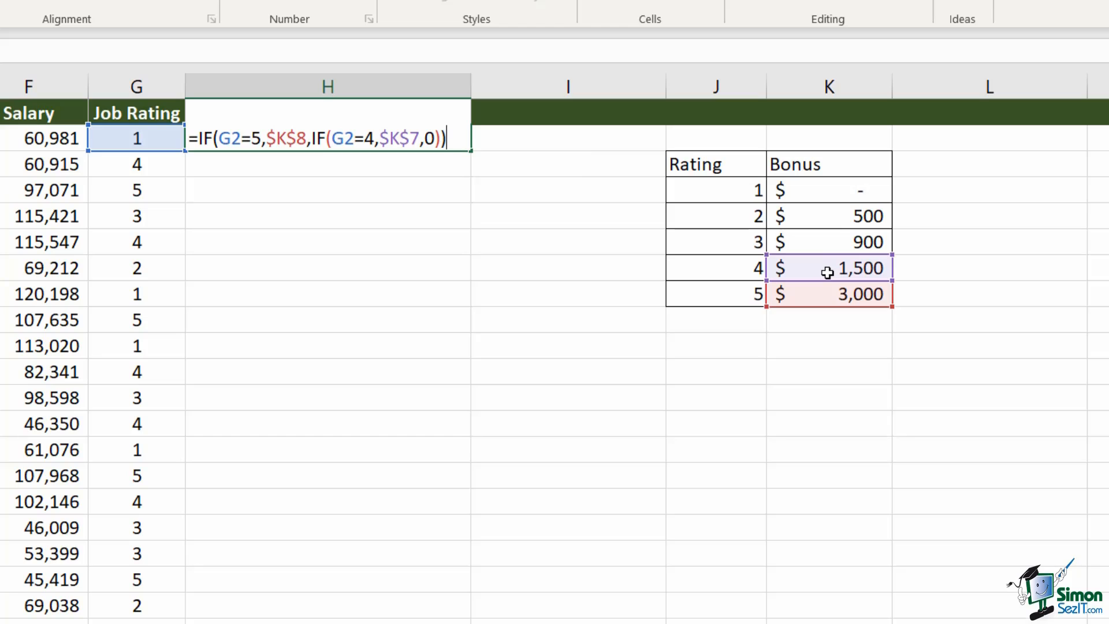
key("Return")
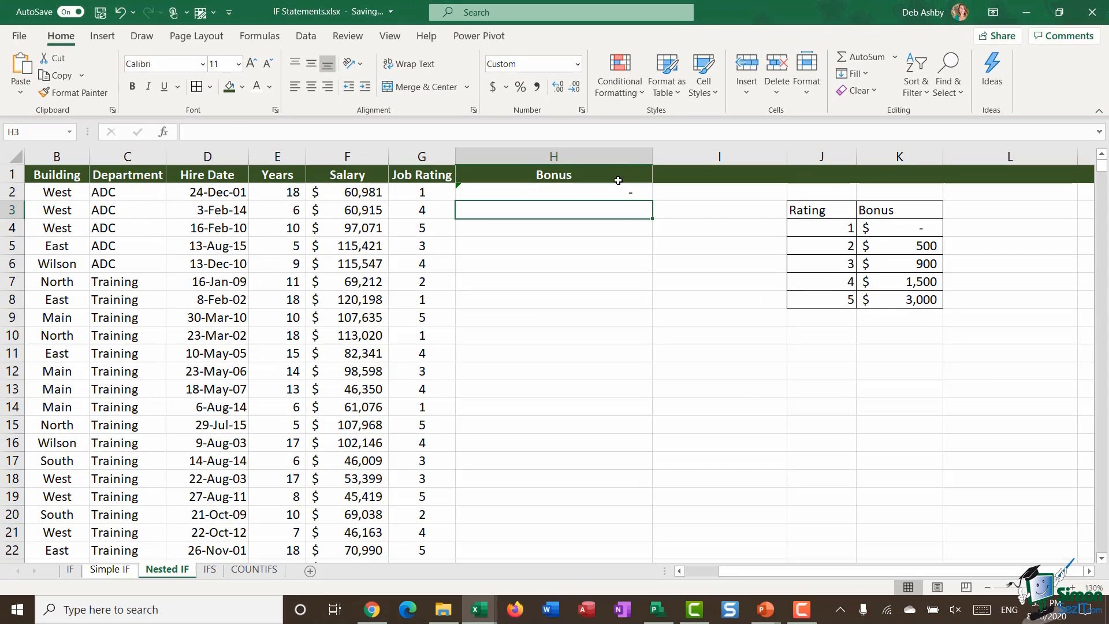
Fill the table-based H2 formula down the Bonus column and set the rating 4 bonus in K7 to 1700
left_click(470, 144)
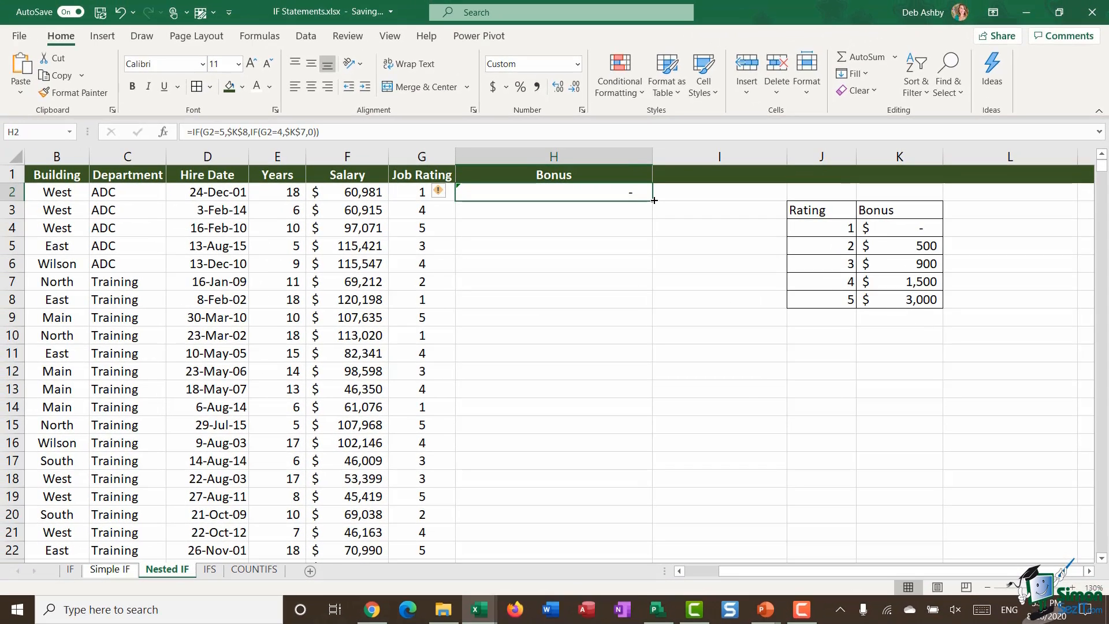
double_click(654, 201)
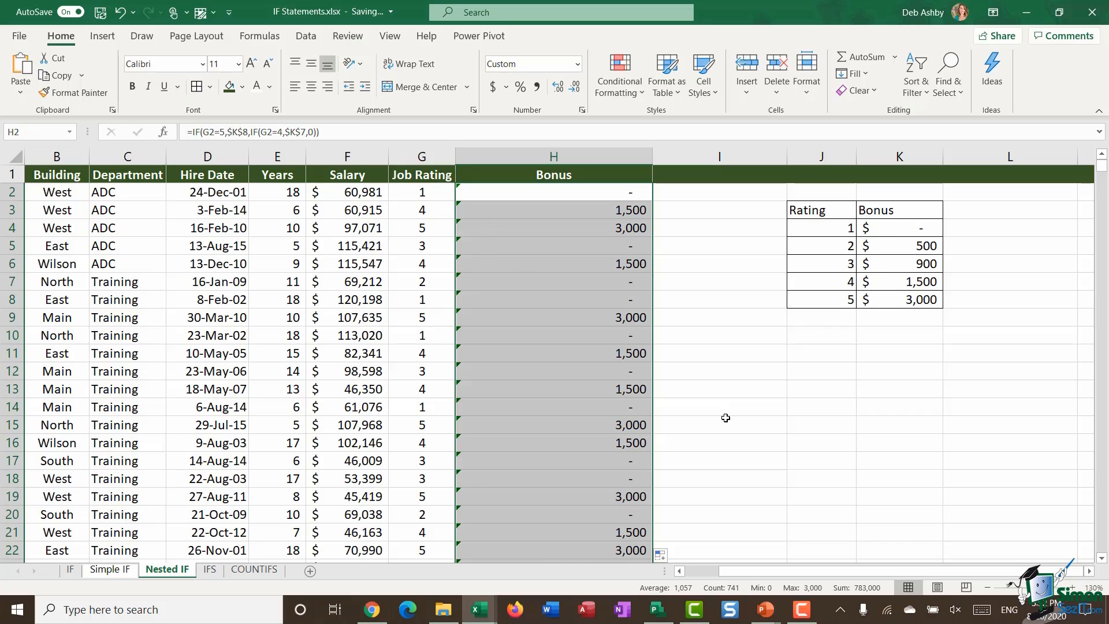
left_click(895, 282)
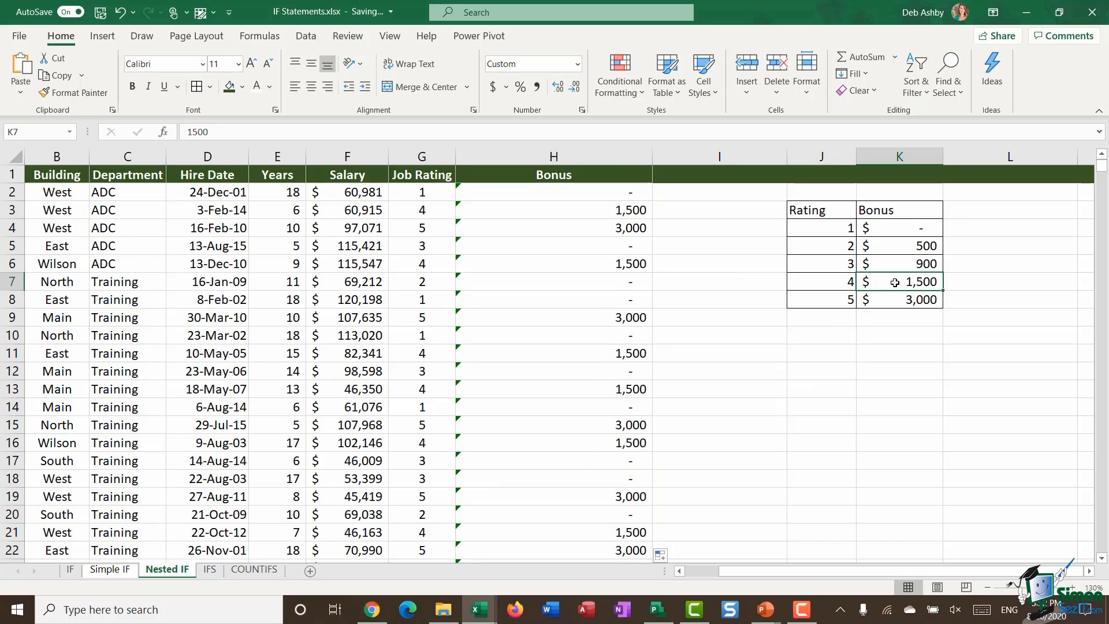
type("1700")
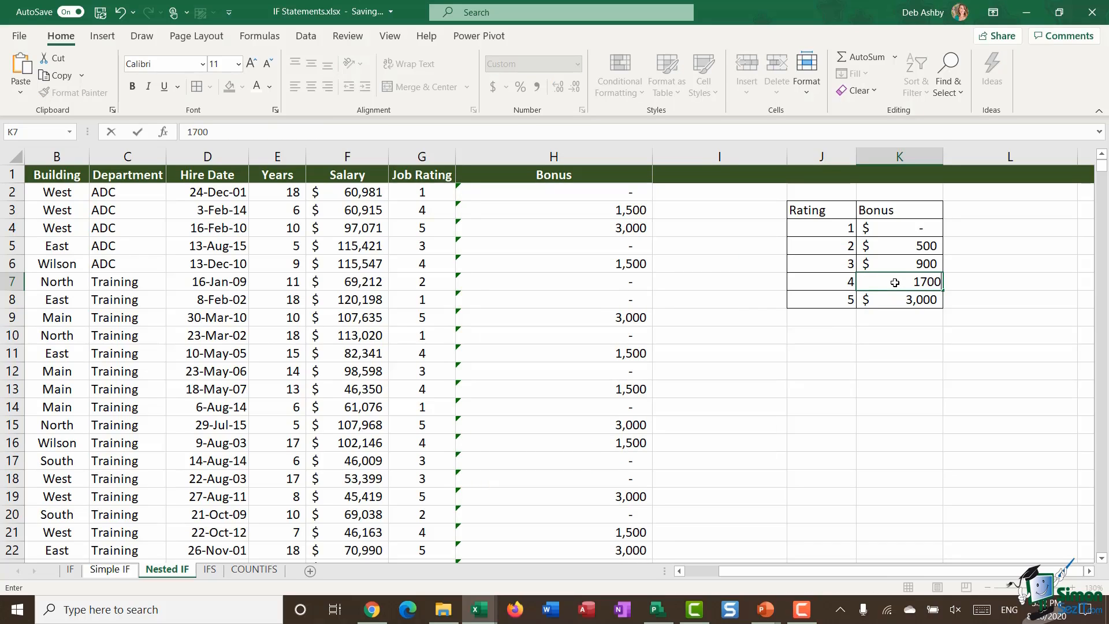
key("Return")
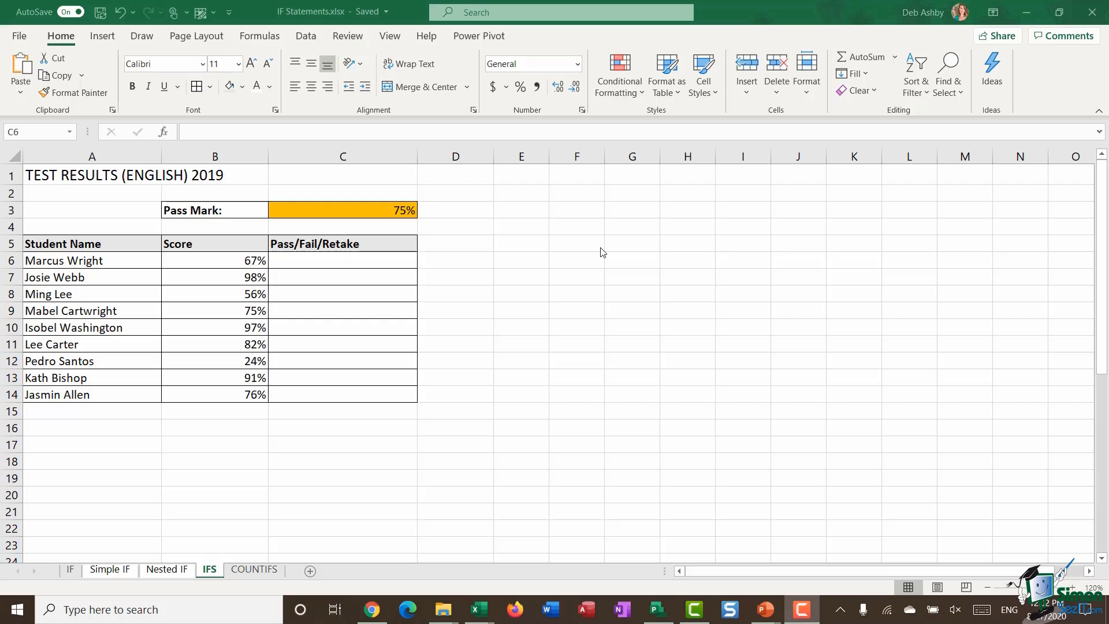
left_click(570, 225)
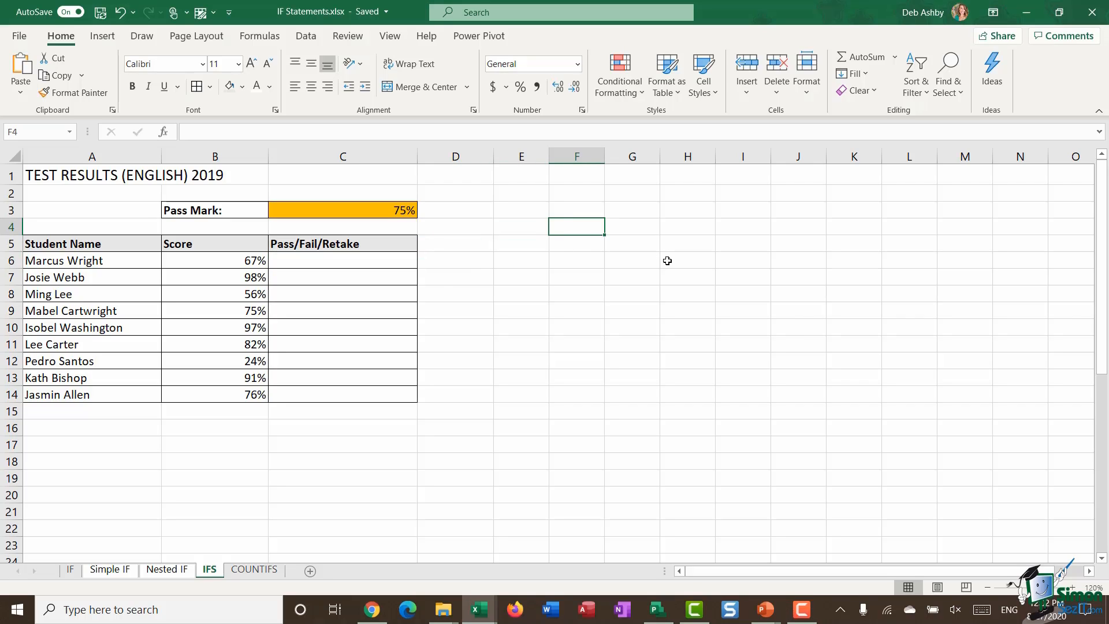
type("=IFS")
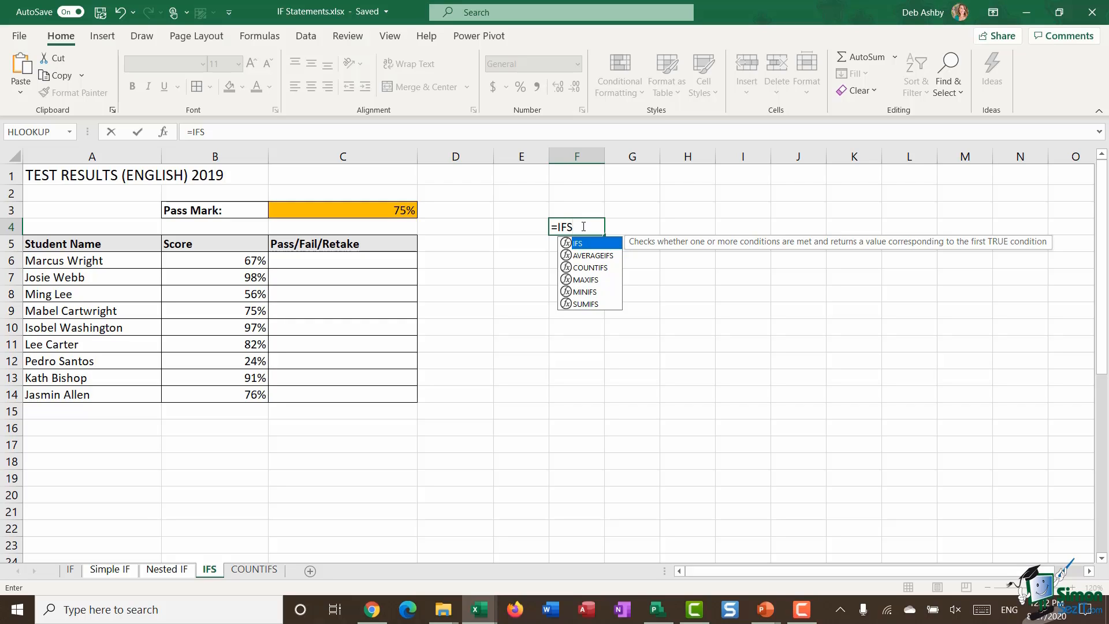
key("Escape")
key("Escape")
left_click(664, 312)
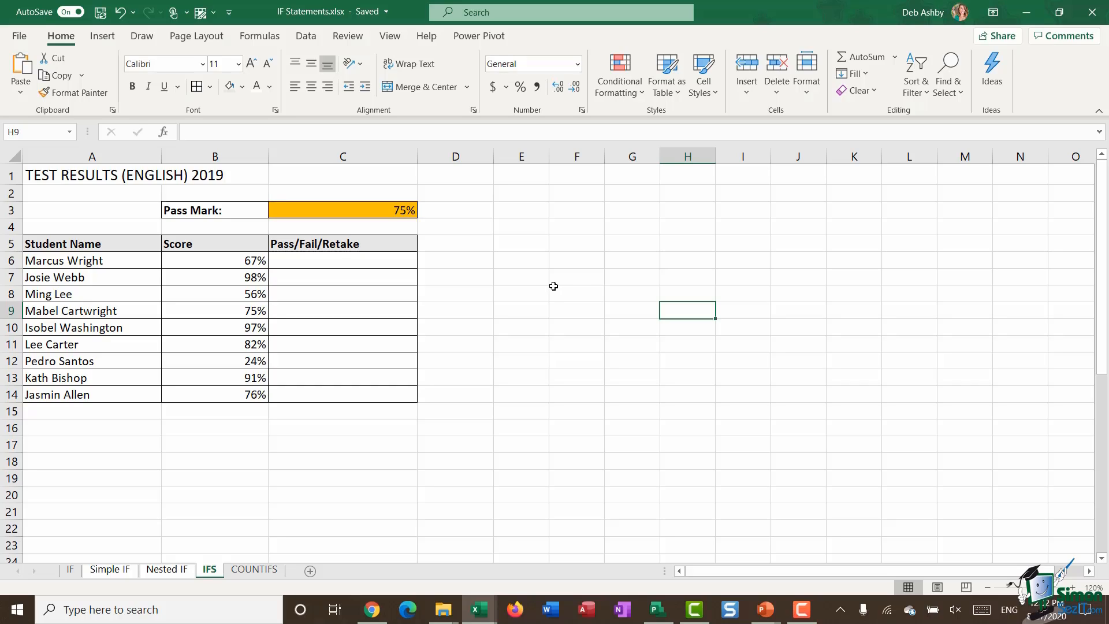
Examine the student names, scores, pass mark and empty Pass/Fail/Retake cells of the test results table
left_click_drag(114, 259, 93, 393)
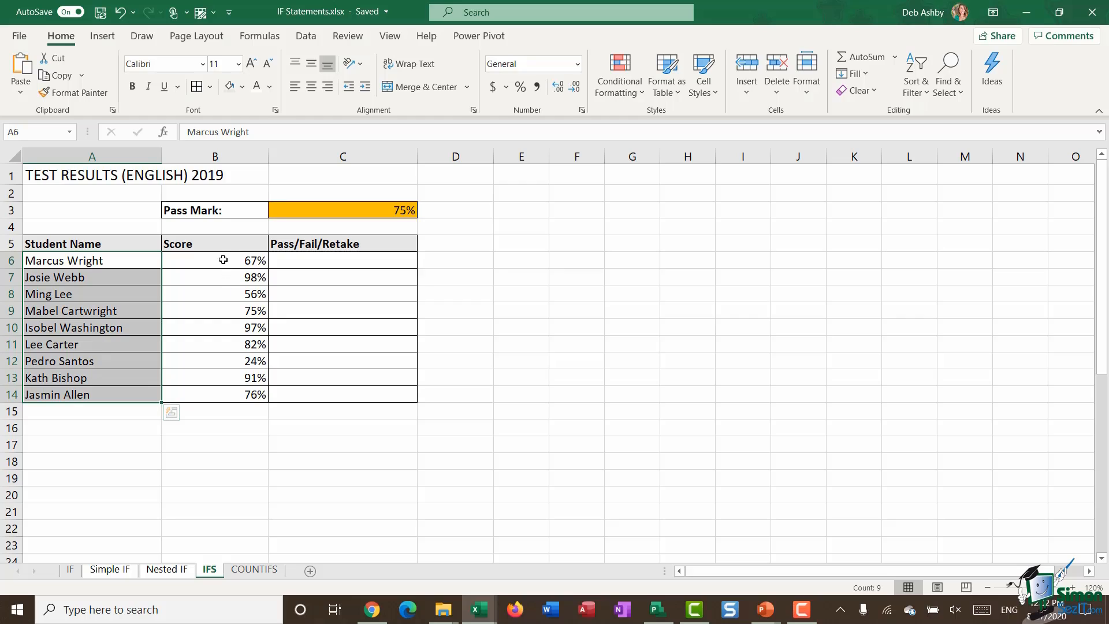
left_click_drag(223, 259, 223, 393)
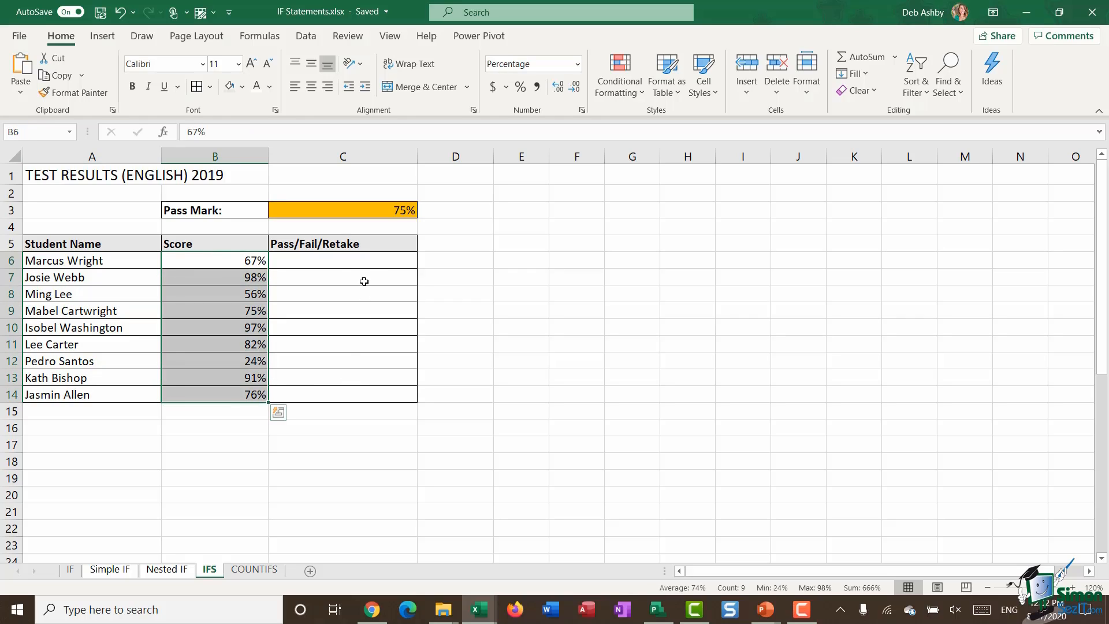
left_click(343, 260)
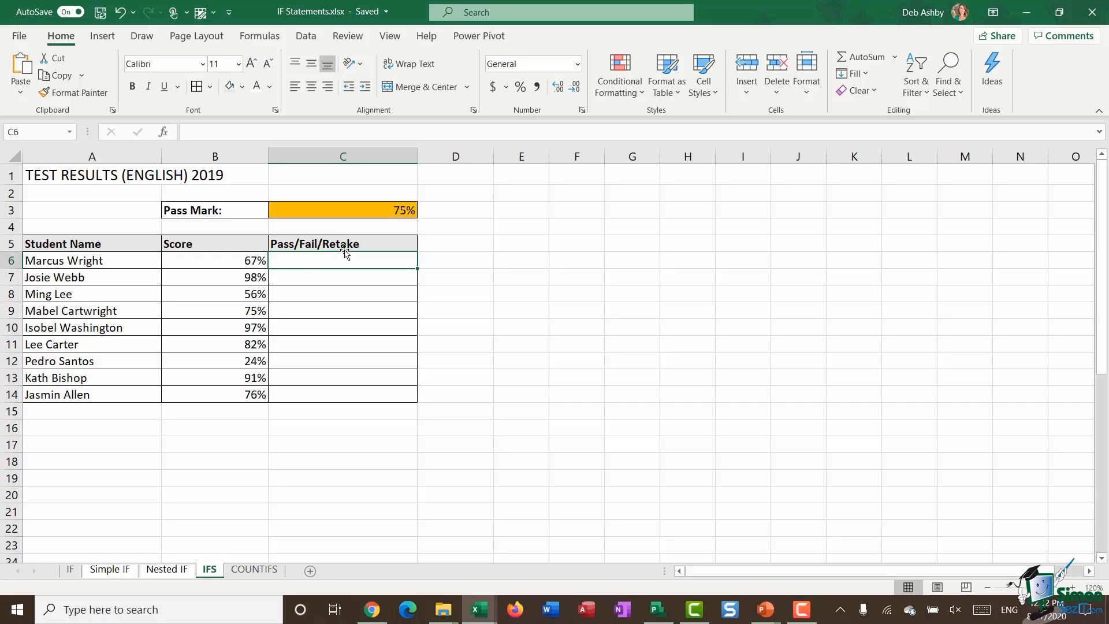
left_click(362, 208)
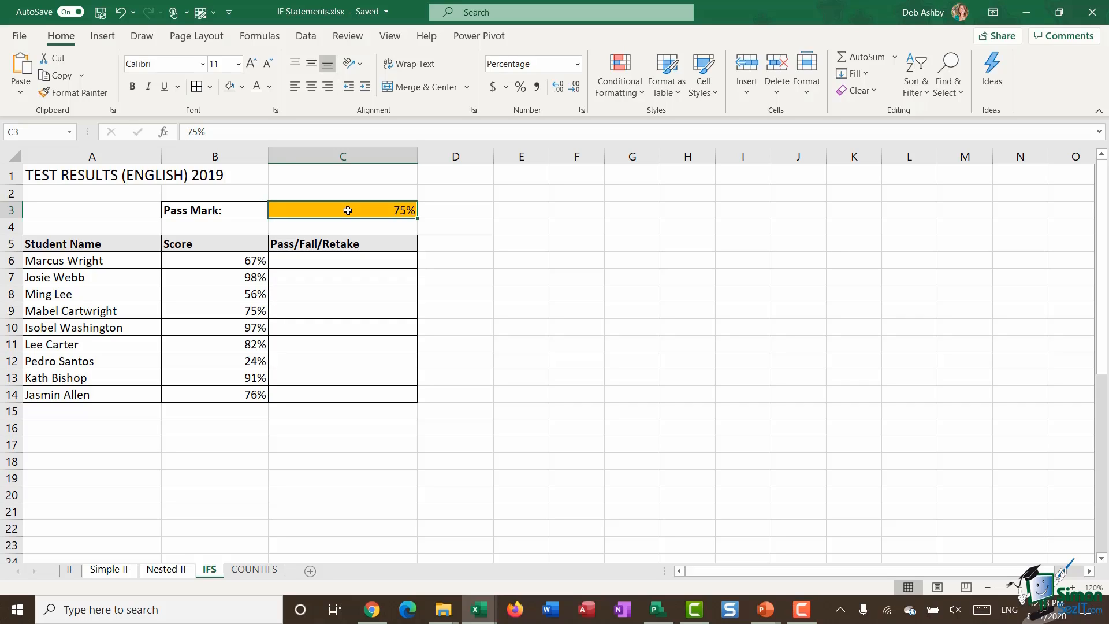
left_click_drag(346, 258, 343, 390)
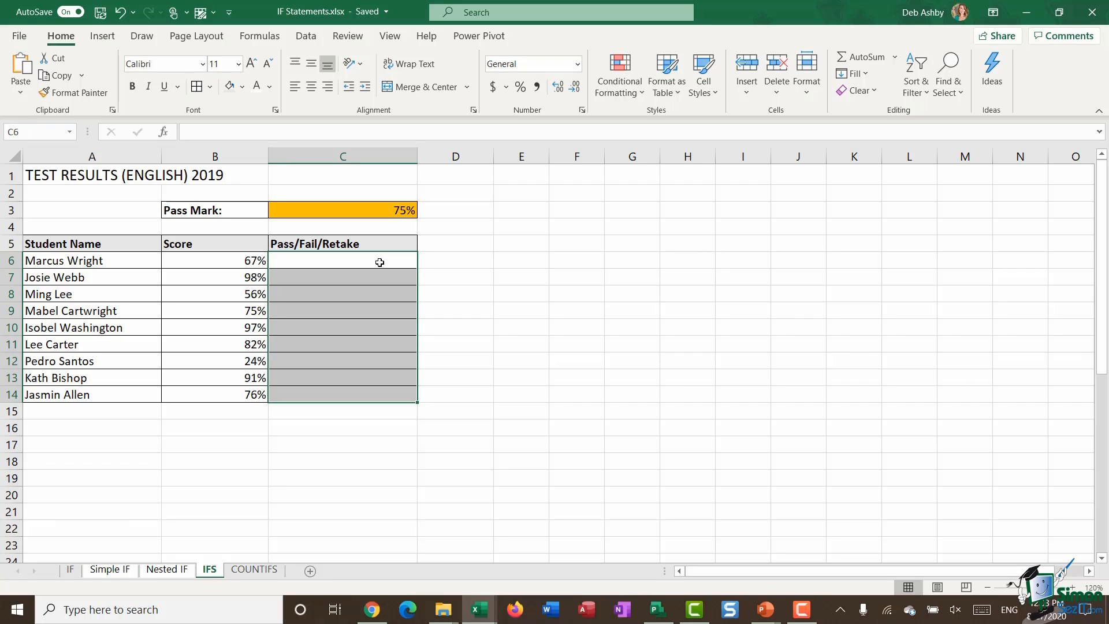
Begin an IFS formula in C6 returning "Pass" when the score B6 is greater than the absolute pass mark reference $C$3
left_click(319, 263)
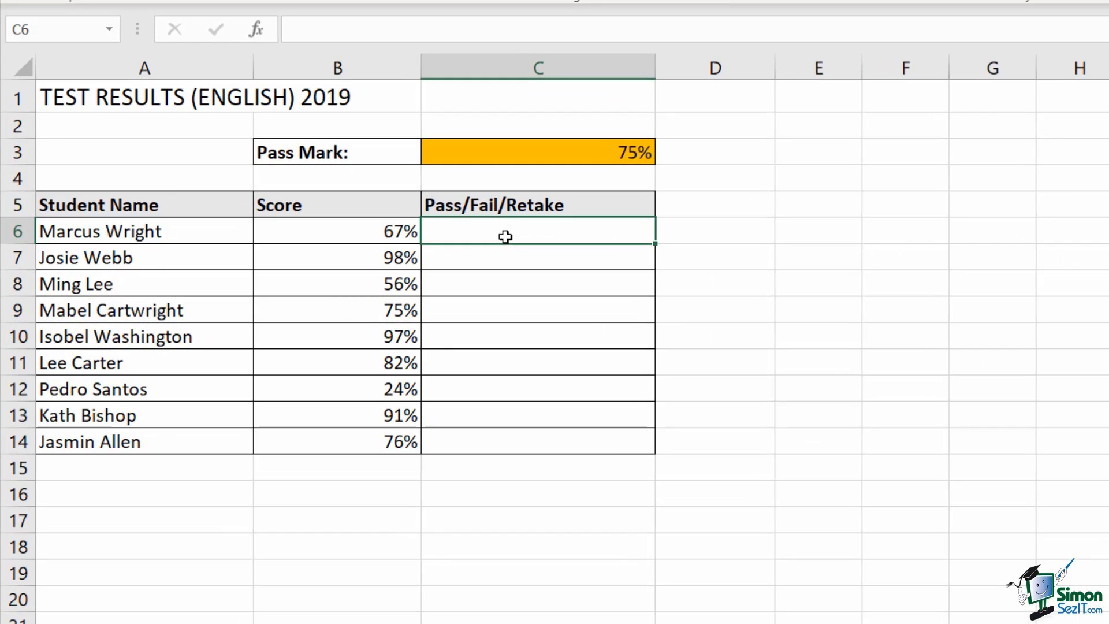
type("=IFS")
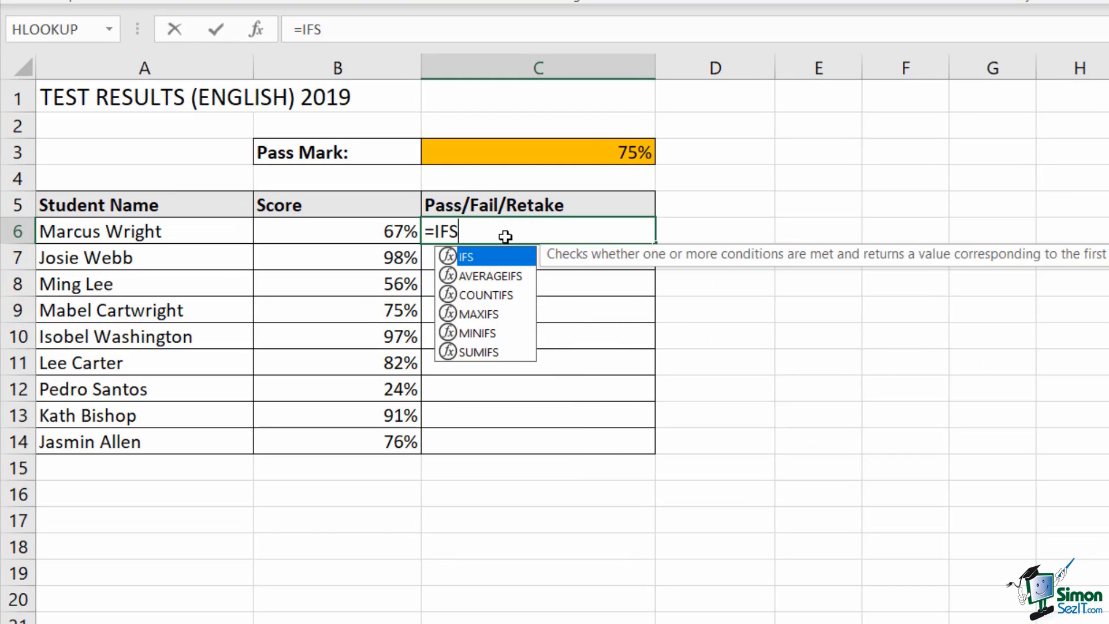
type("(")
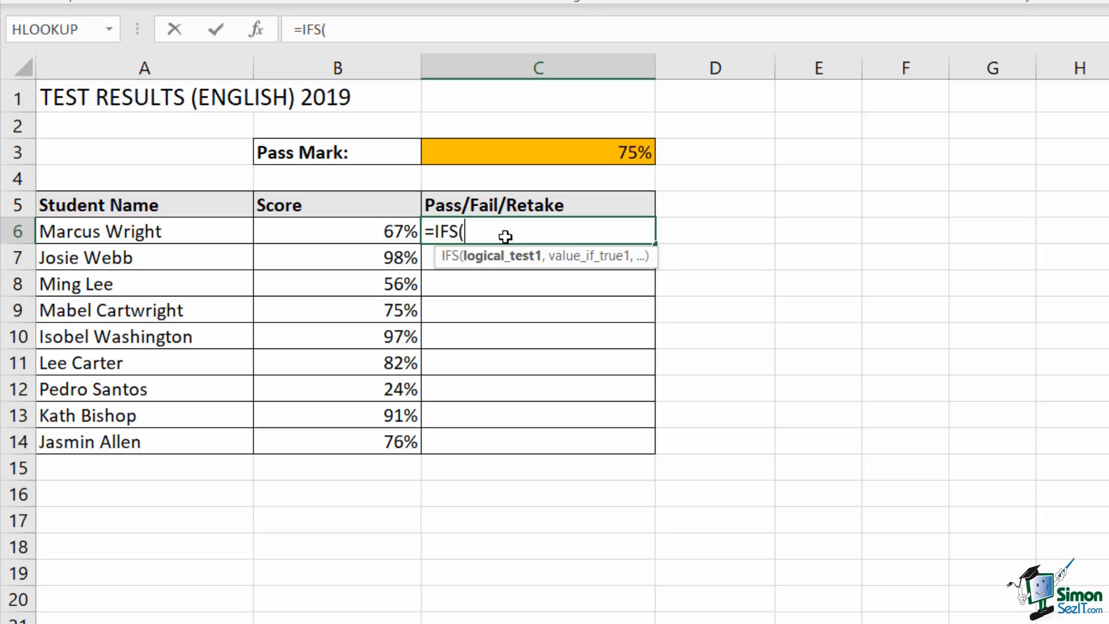
left_click(337, 235)
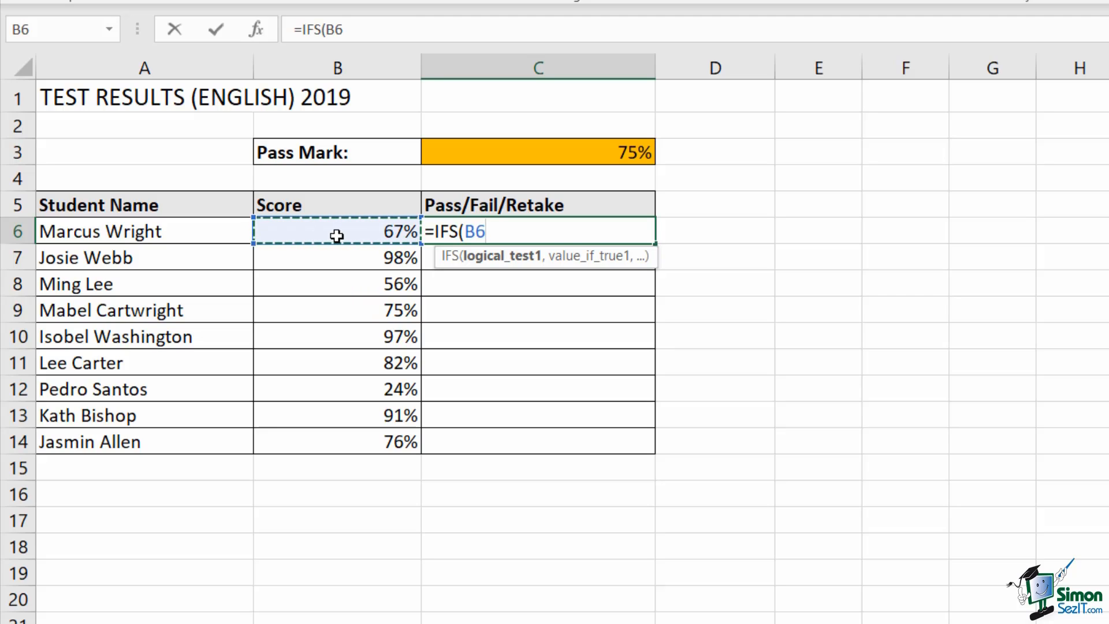
type(">")
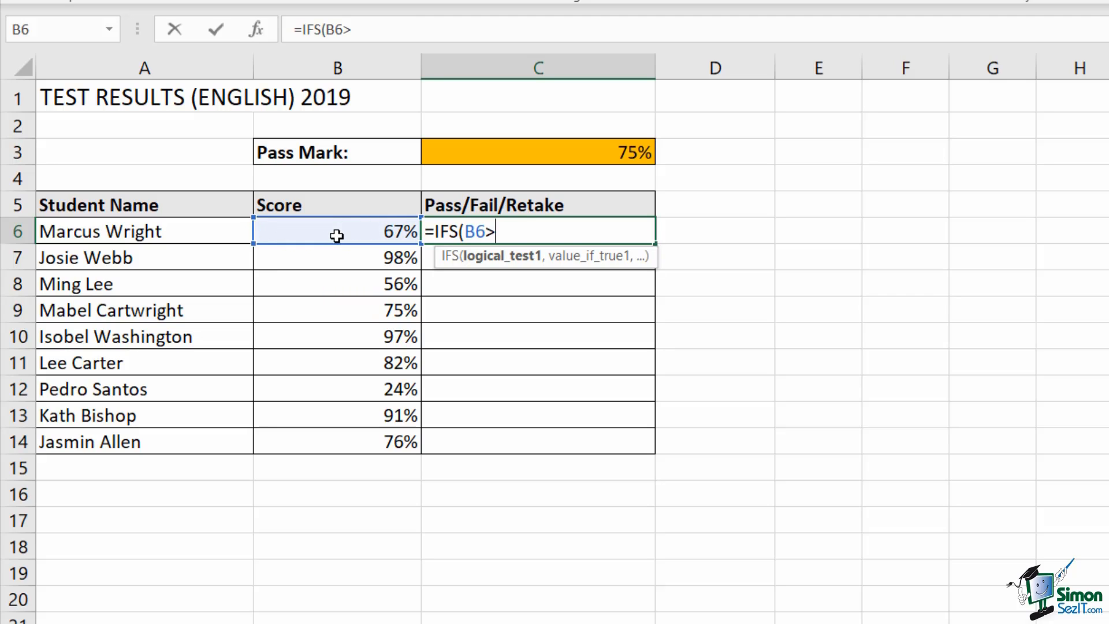
left_click(543, 154)
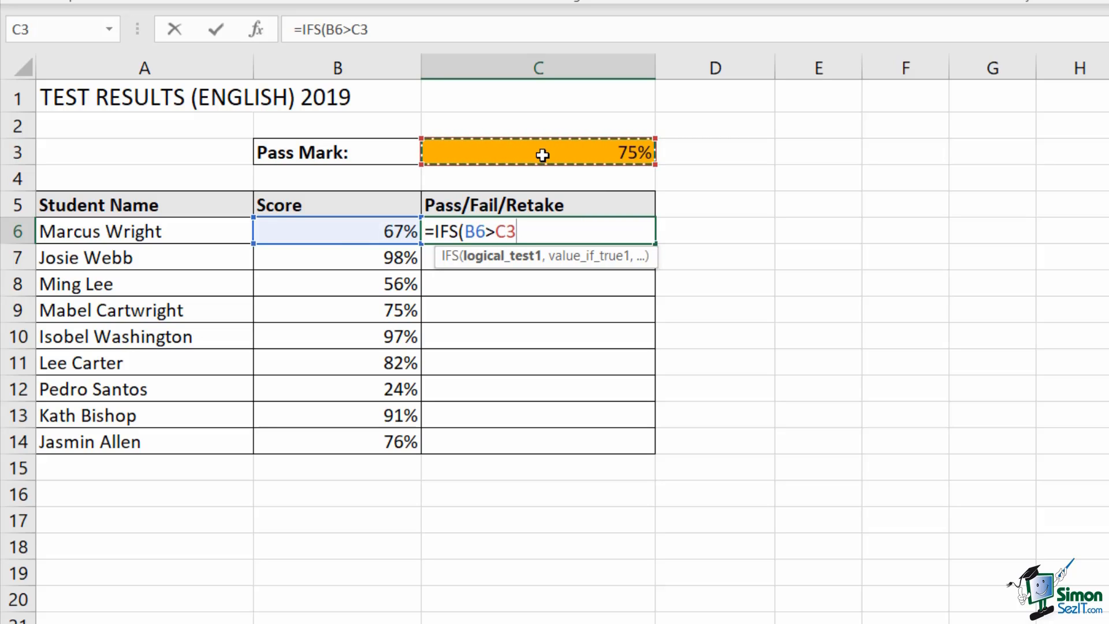
key("F4")
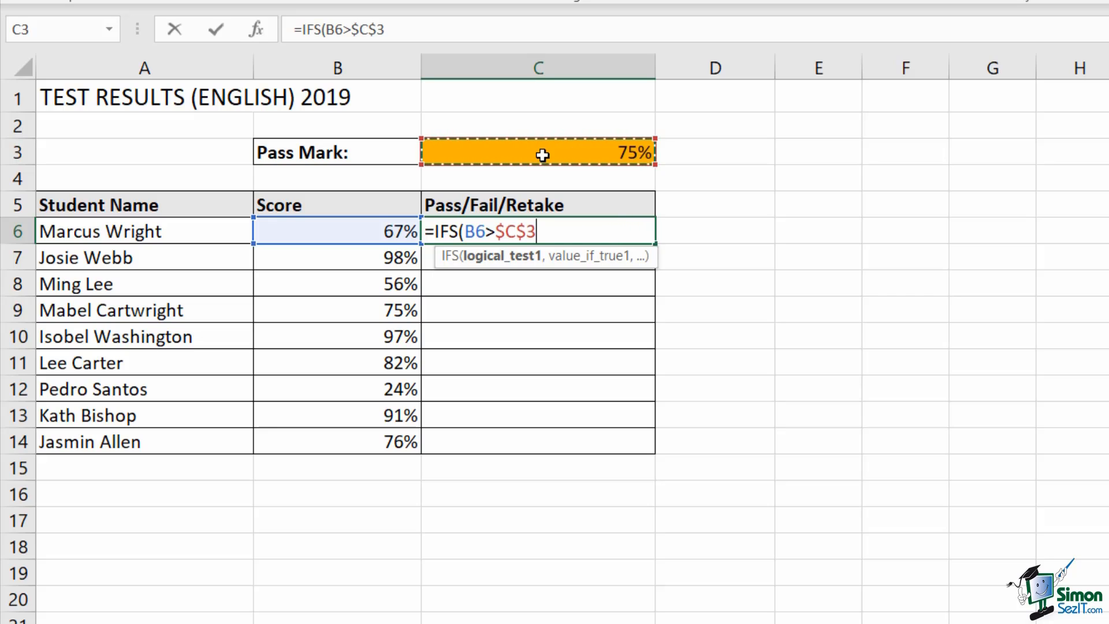
type(",")
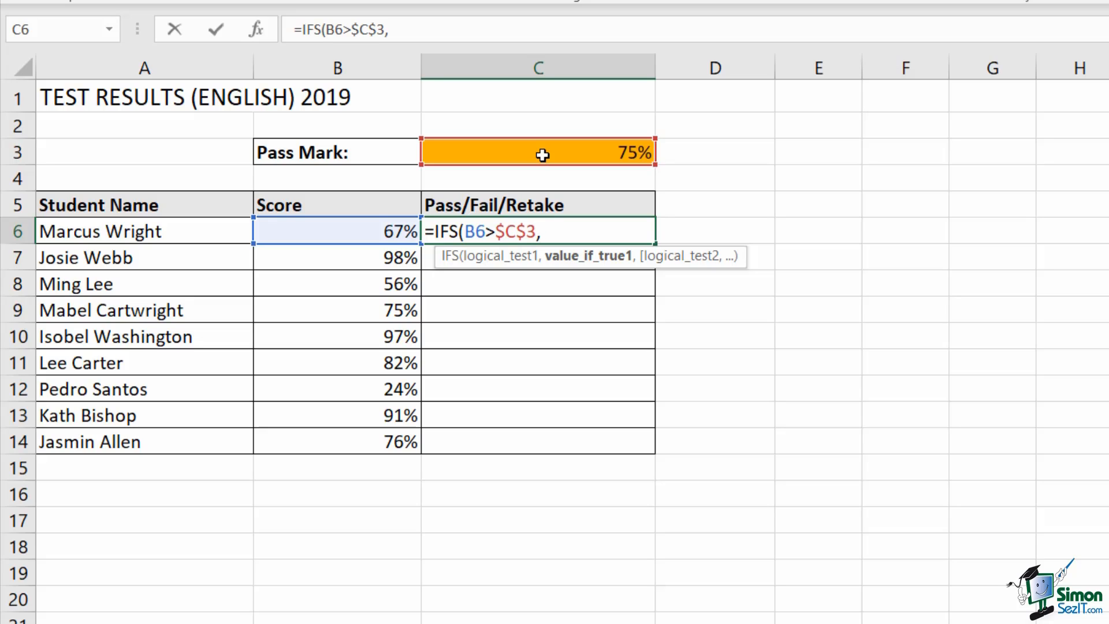
type("\"Pass\"")
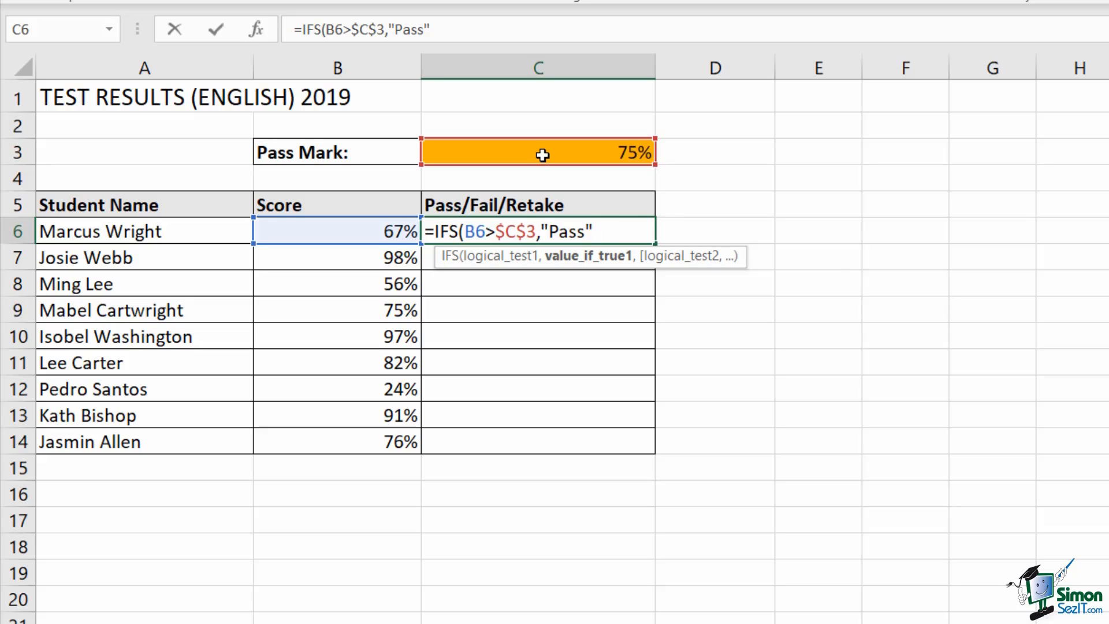
type(",")
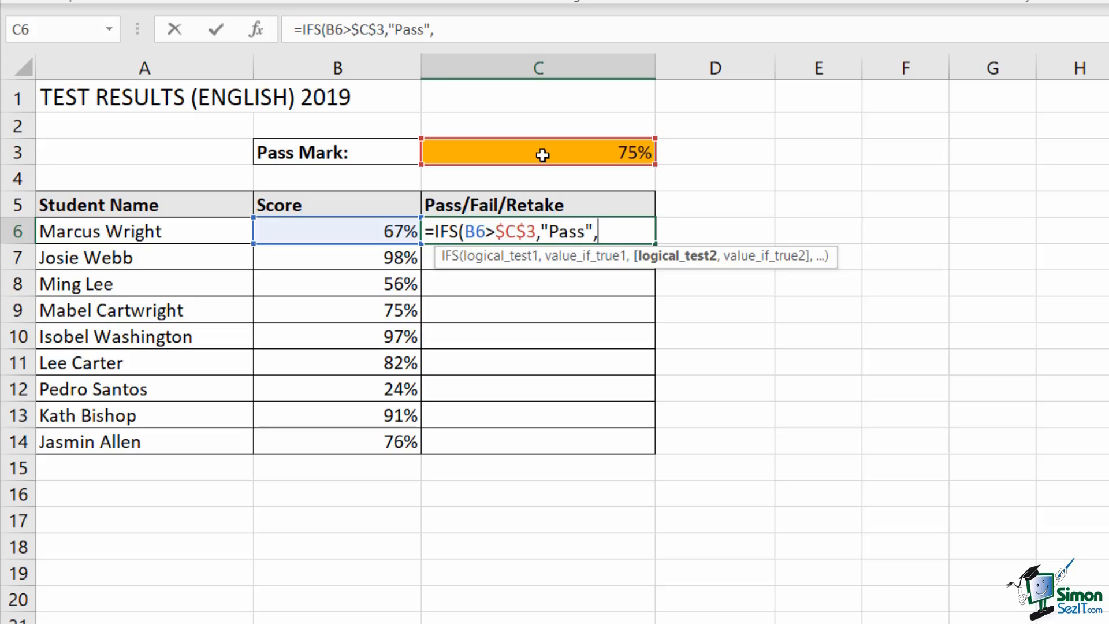
Complete the C6 formula with the second test B6<$C$3 returning "Fail", and fill it down the Pass/Fail/Retake column
left_click(355, 237)
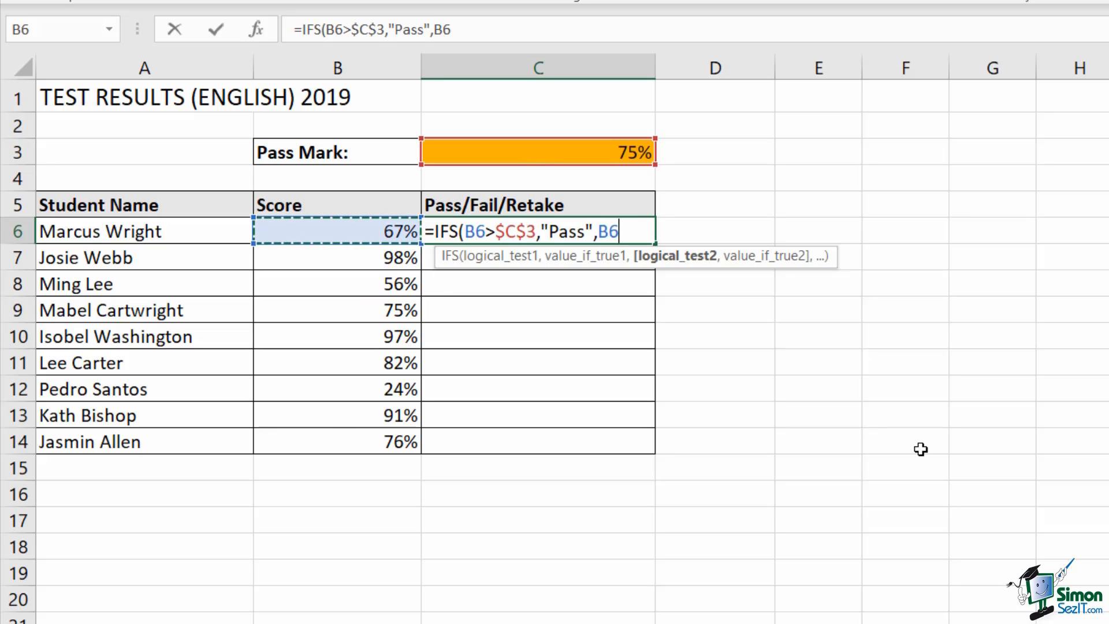
type("<")
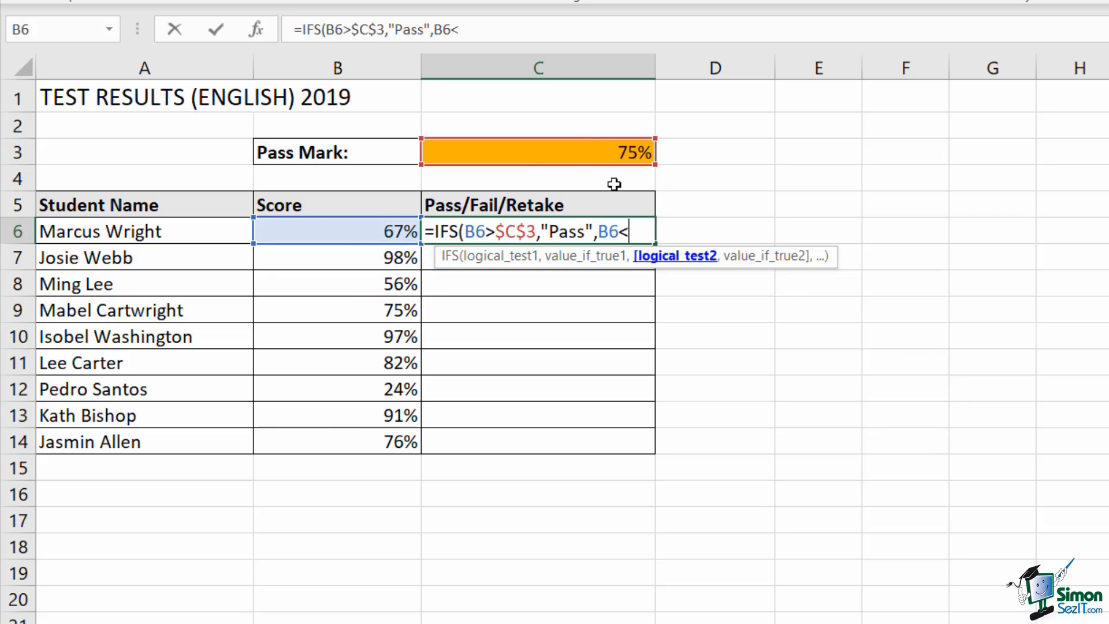
left_click(591, 149)
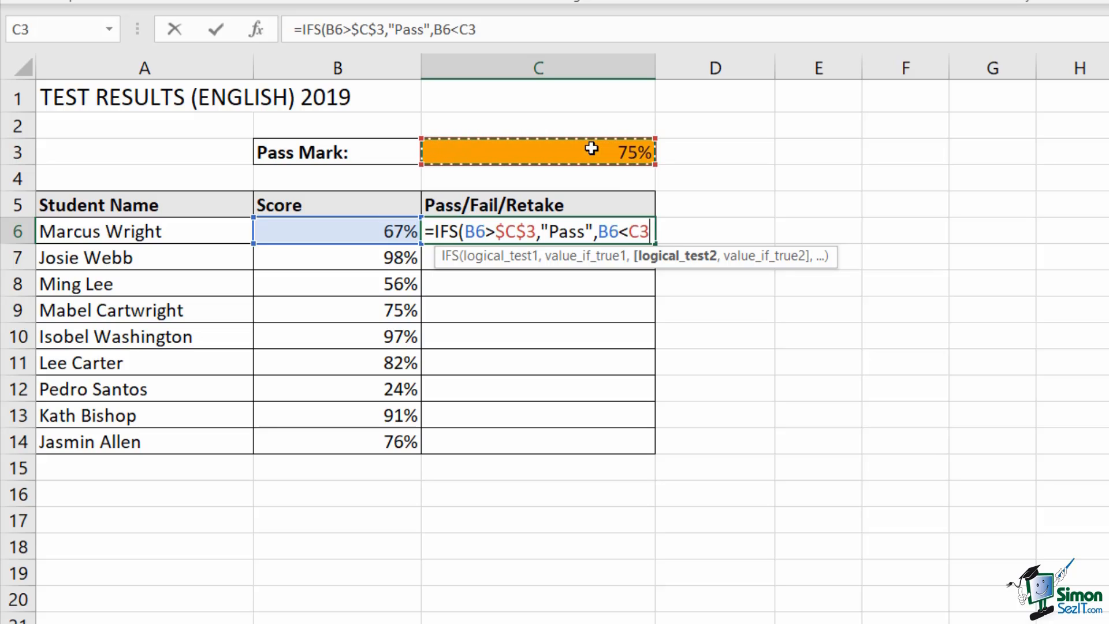
key("F4")
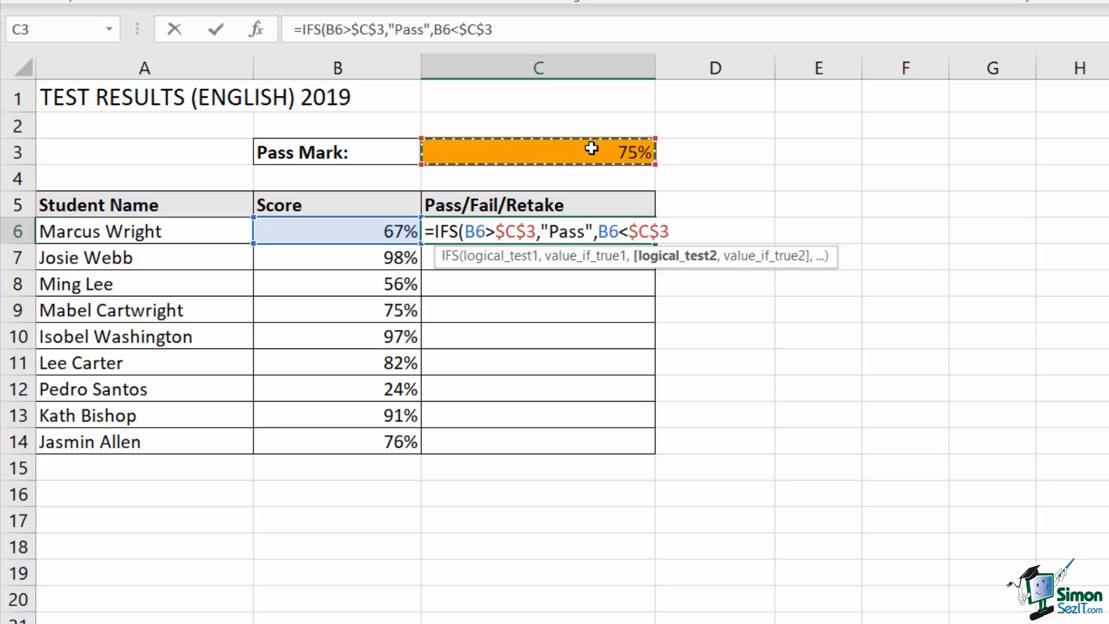
type(",")
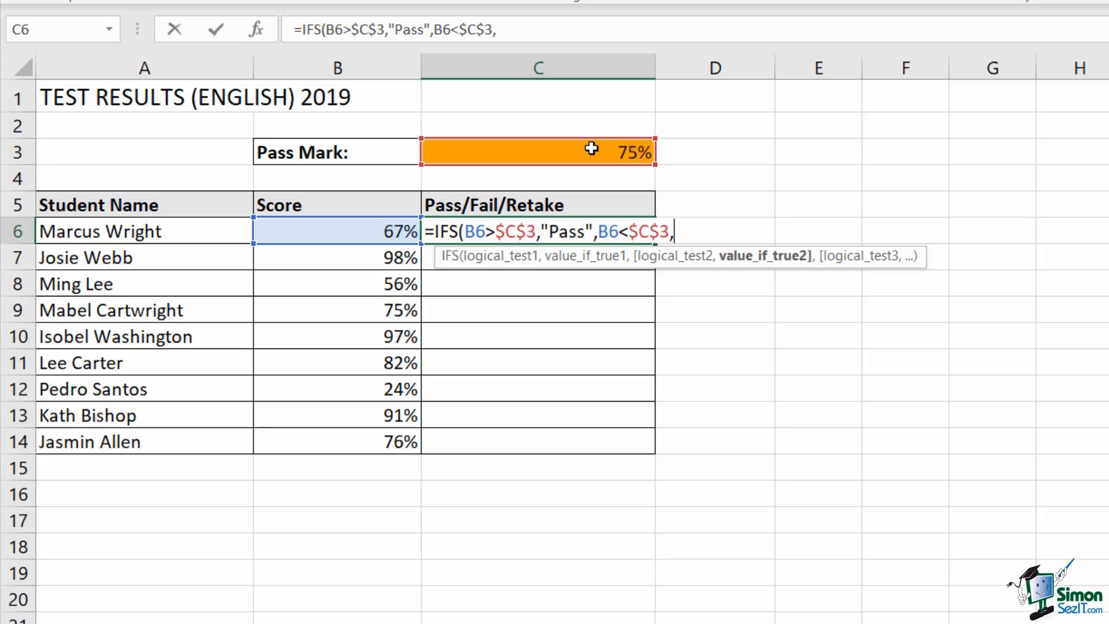
type("\"Fail\"")
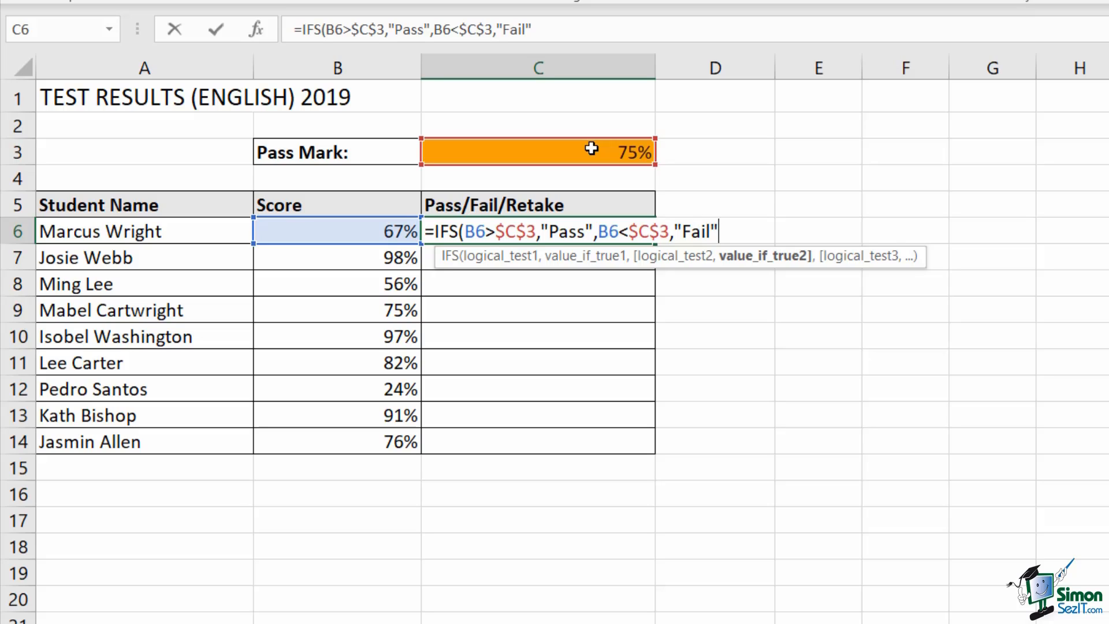
type(")")
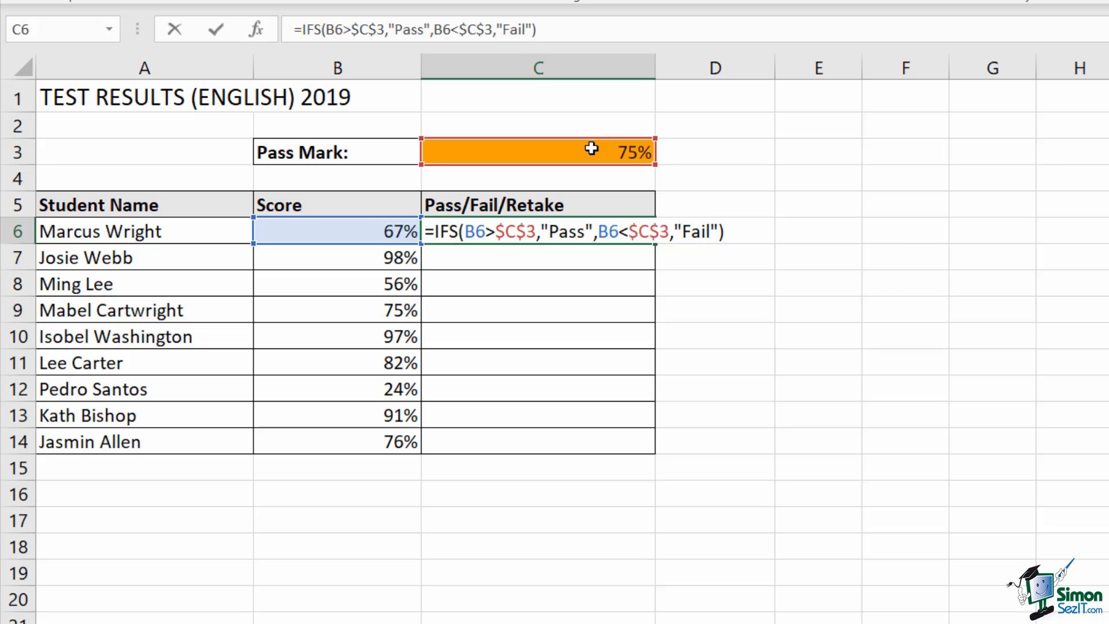
key("Return")
left_click(600, 228)
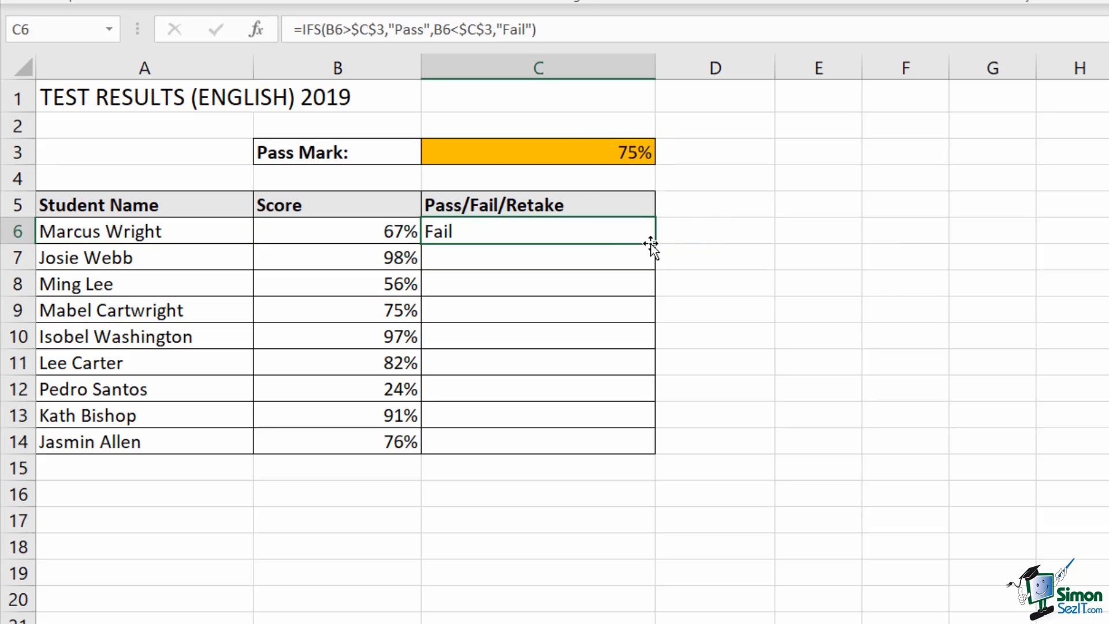
double_click(654, 242)
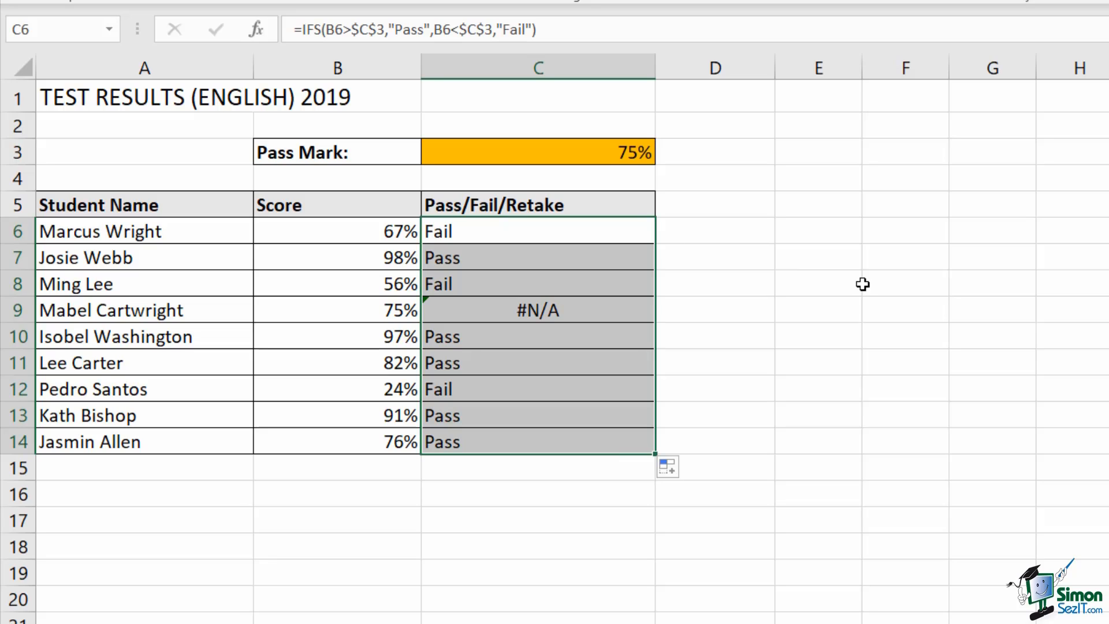
Examine the filled Pass/Fail/Retake results against the scores, including row 9, where the score equals the pass mark
left_click(457, 231)
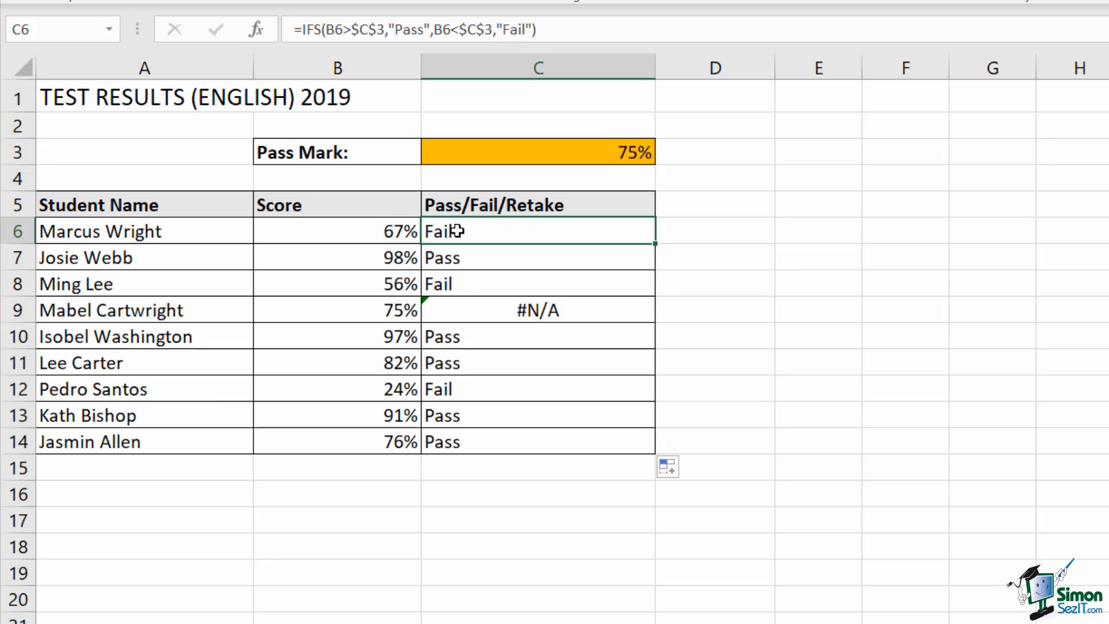
left_click(443, 283)
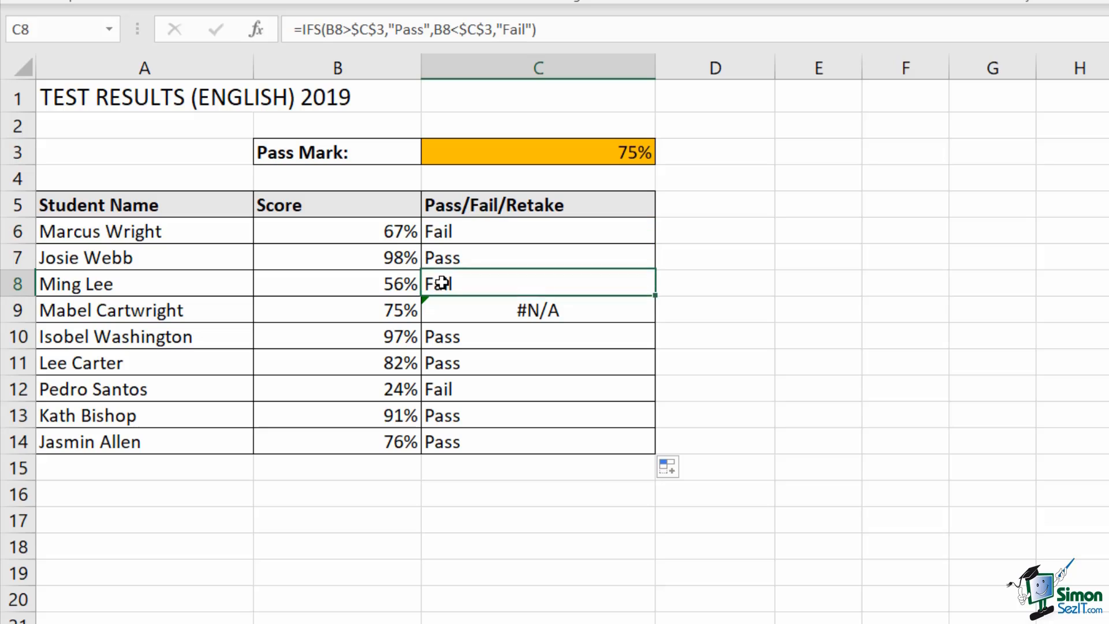
left_click(453, 387)
left_click(453, 258)
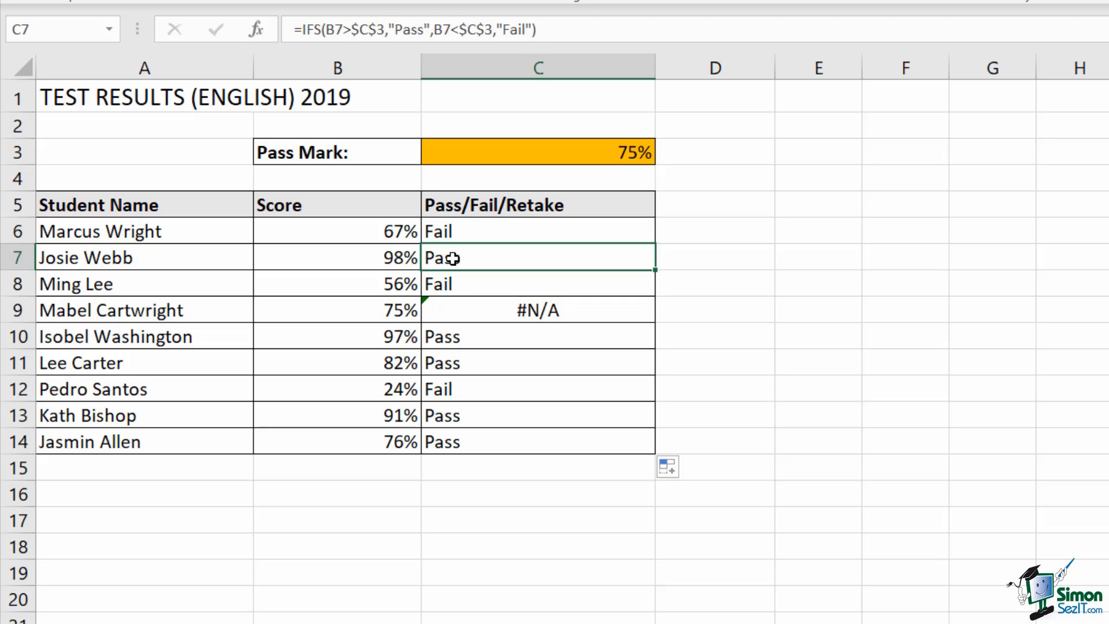
left_click(454, 342)
left_click(448, 362)
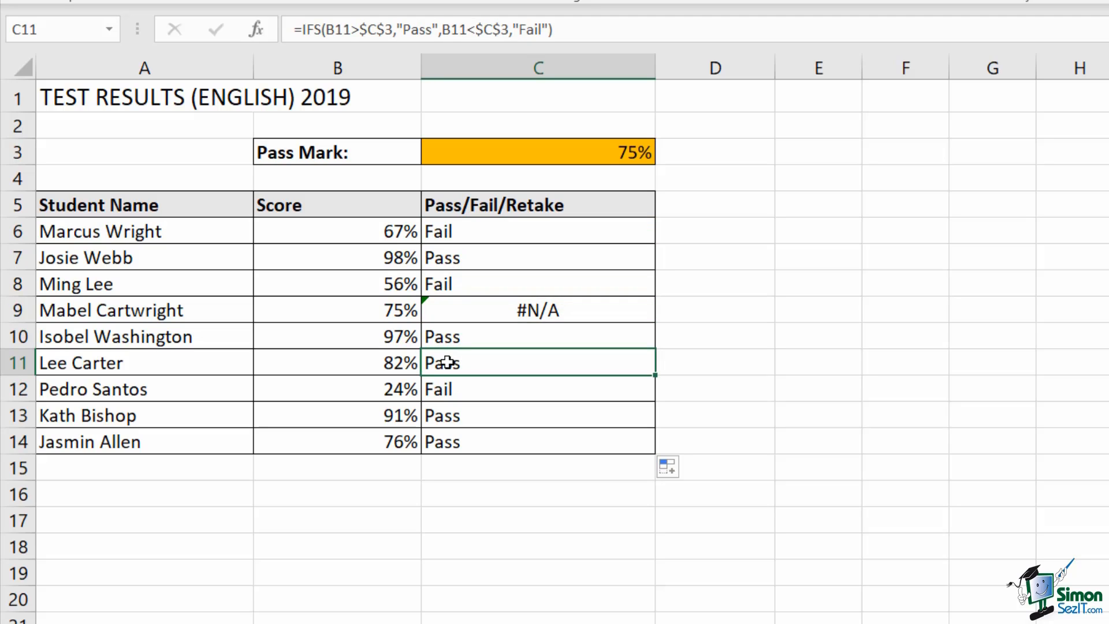
left_click(331, 309)
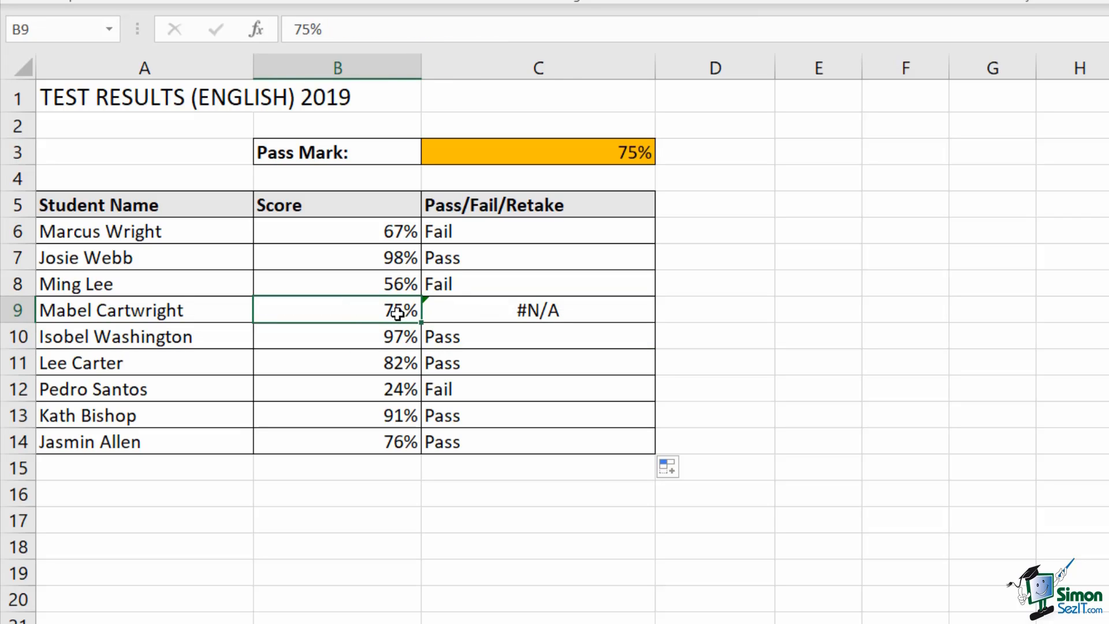
left_click(579, 310)
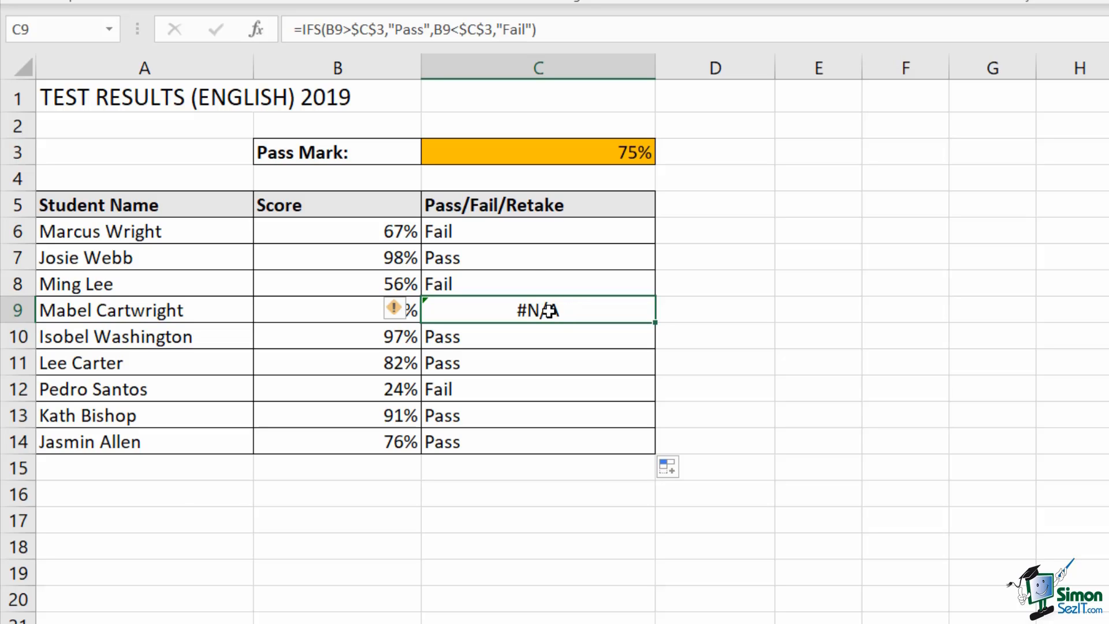
Extend the IFS formula in C6 with a third logical test, B6=$C$3, using an absolute reference to the pass mark
double_click(549, 231)
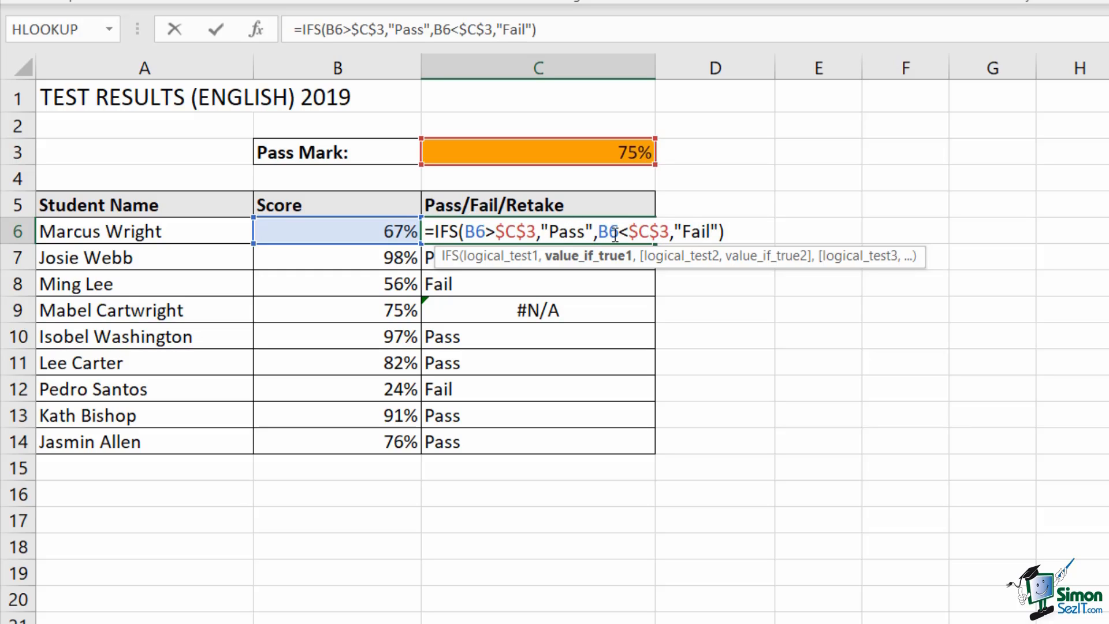
left_click(720, 232)
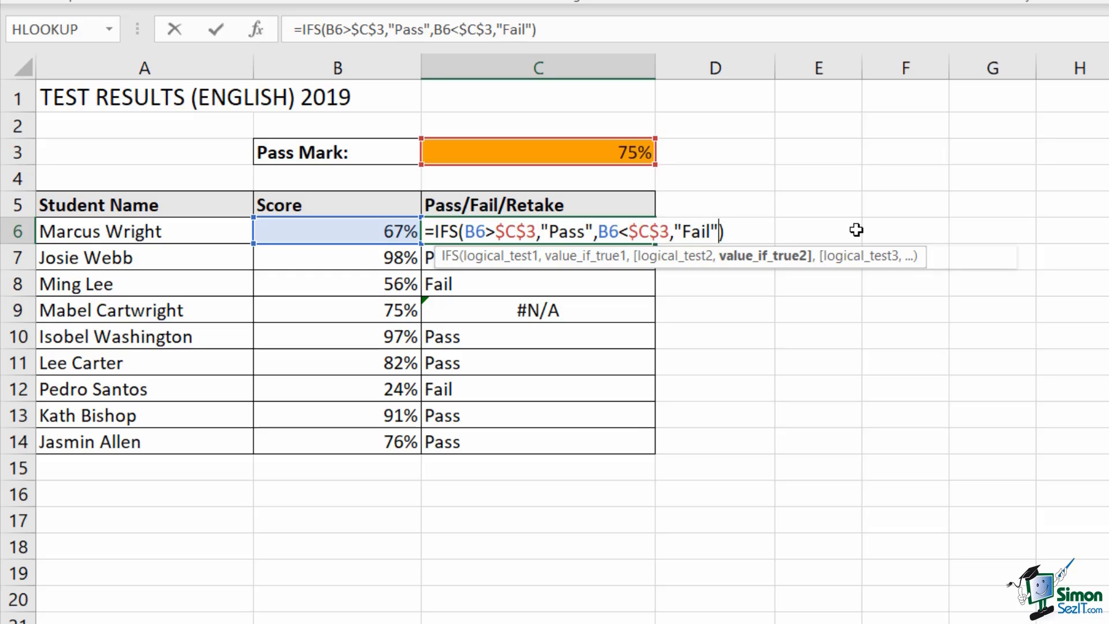
type(",")
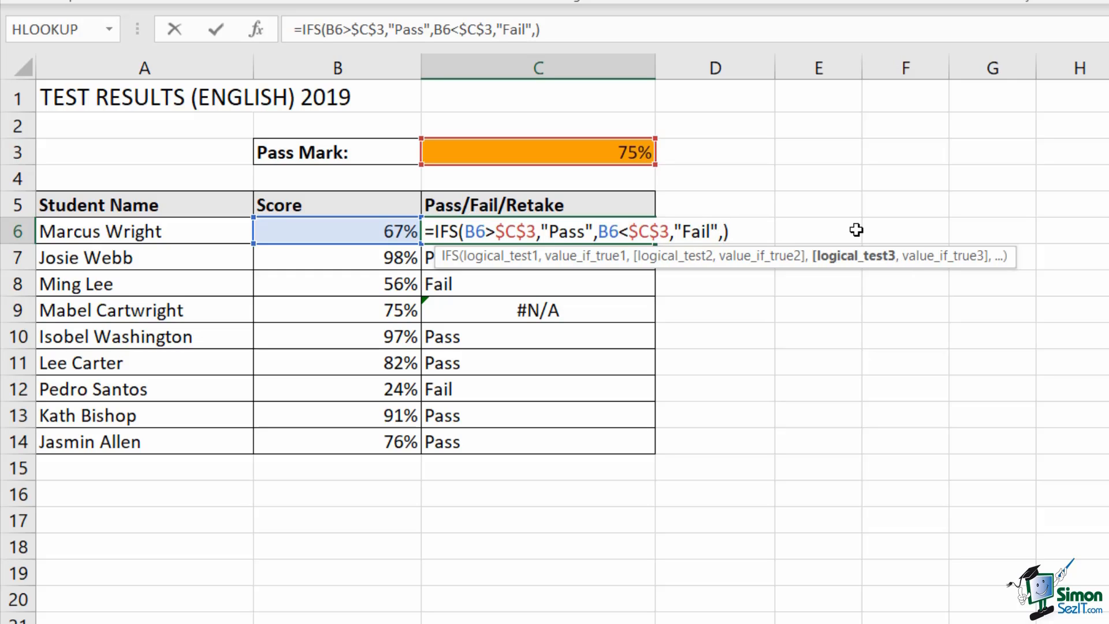
left_click(373, 227)
type("=")
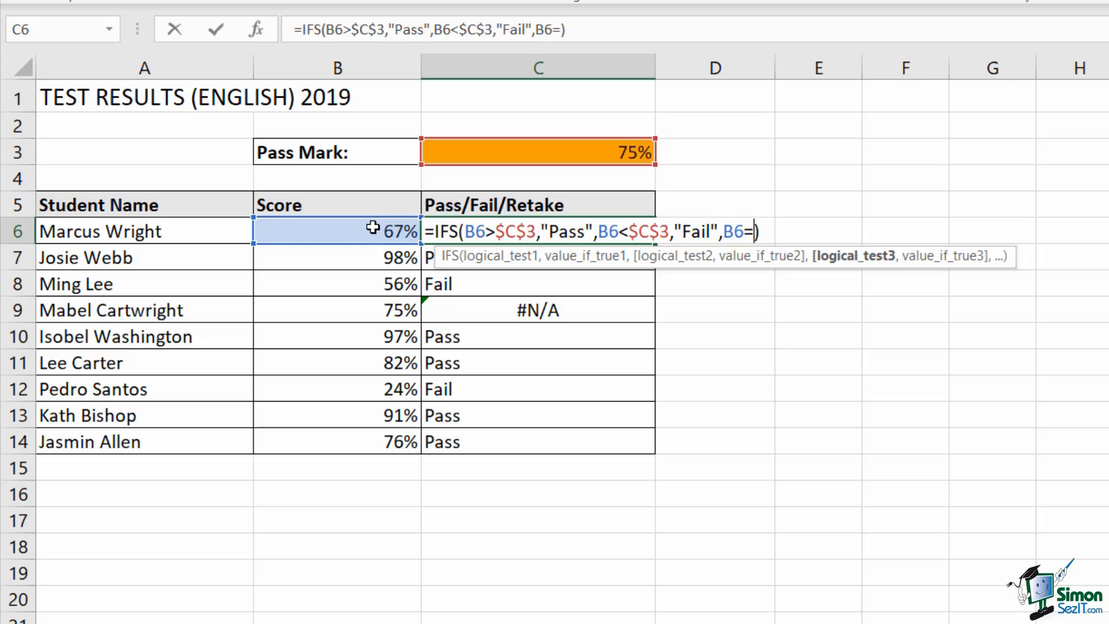
left_click(547, 154)
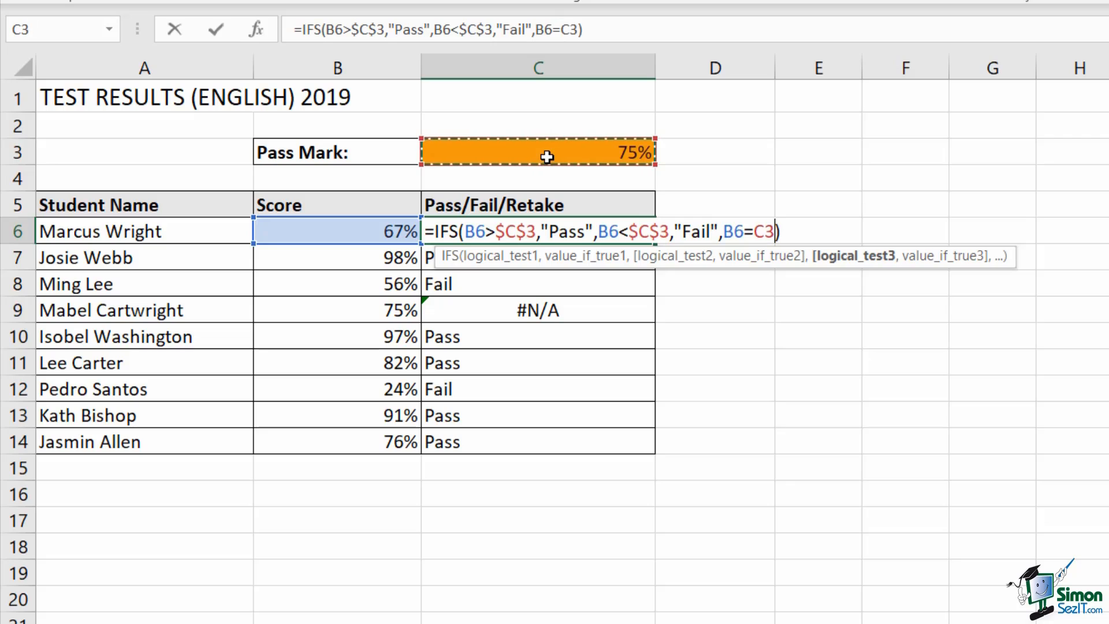
key("F4")
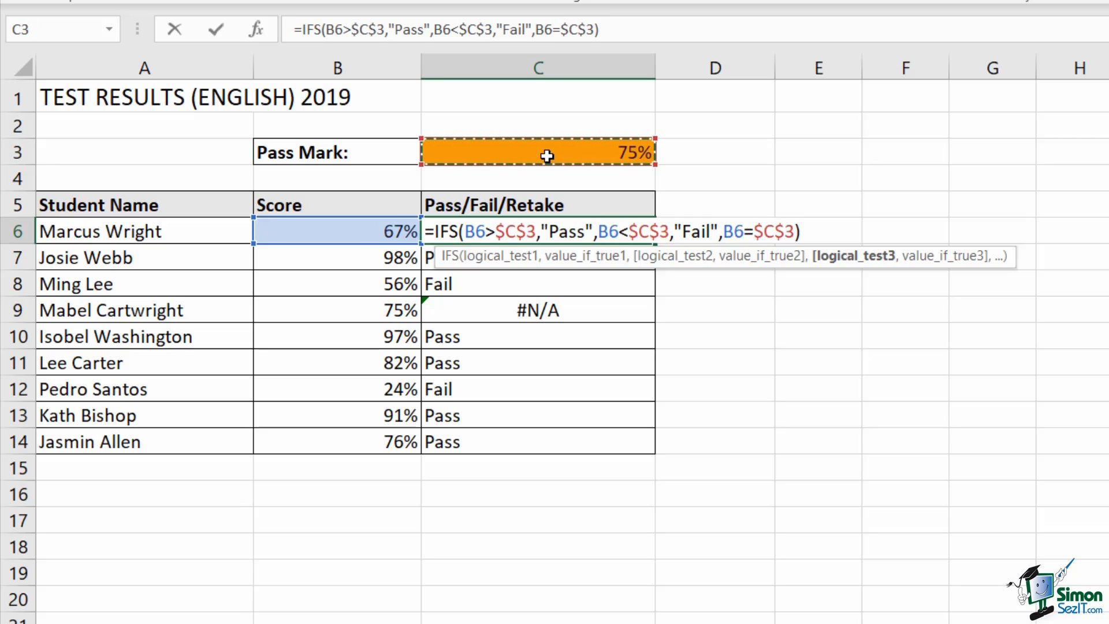
Make the third test in C6 return "Retake", fill the formula down the Pass/Fail/Retake column, and check C9
type(",")
type("\"Retake")
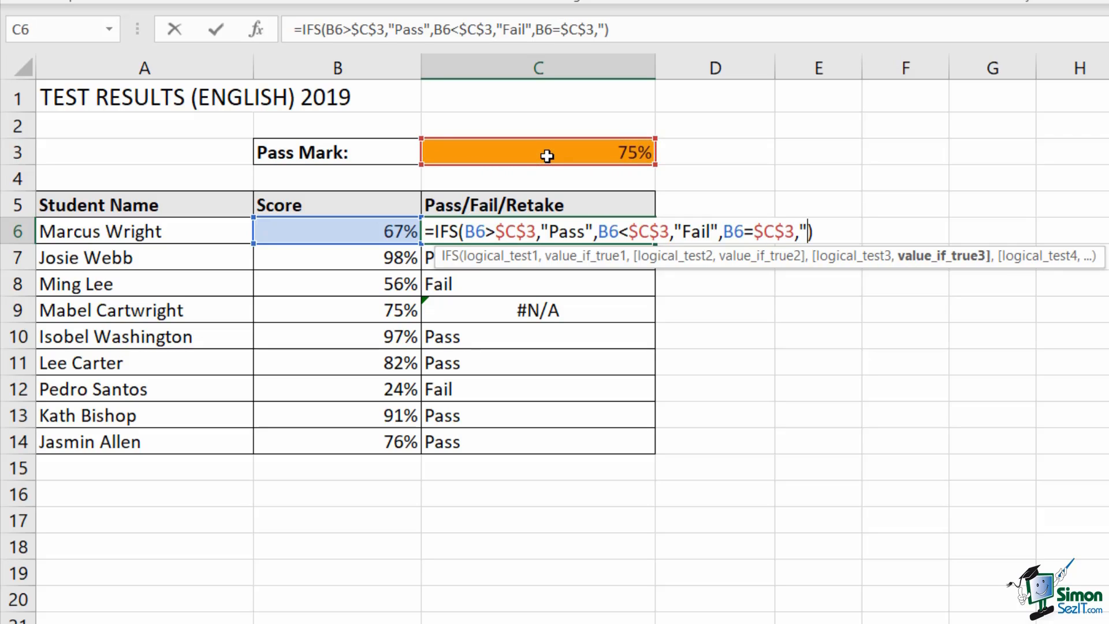
type("\"")
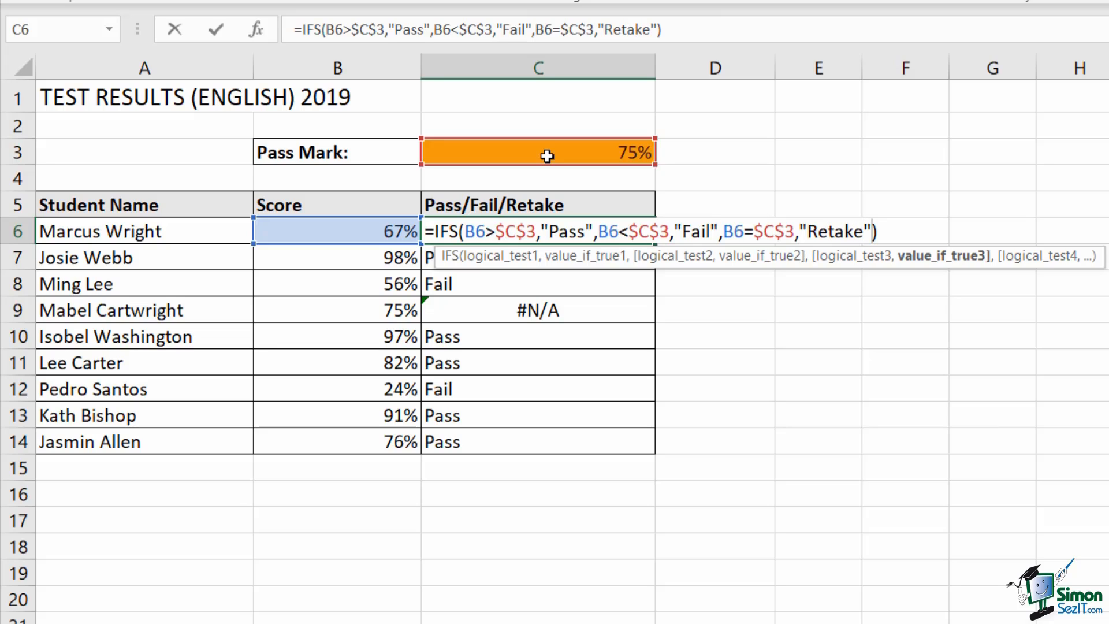
key("Return")
left_click(597, 231)
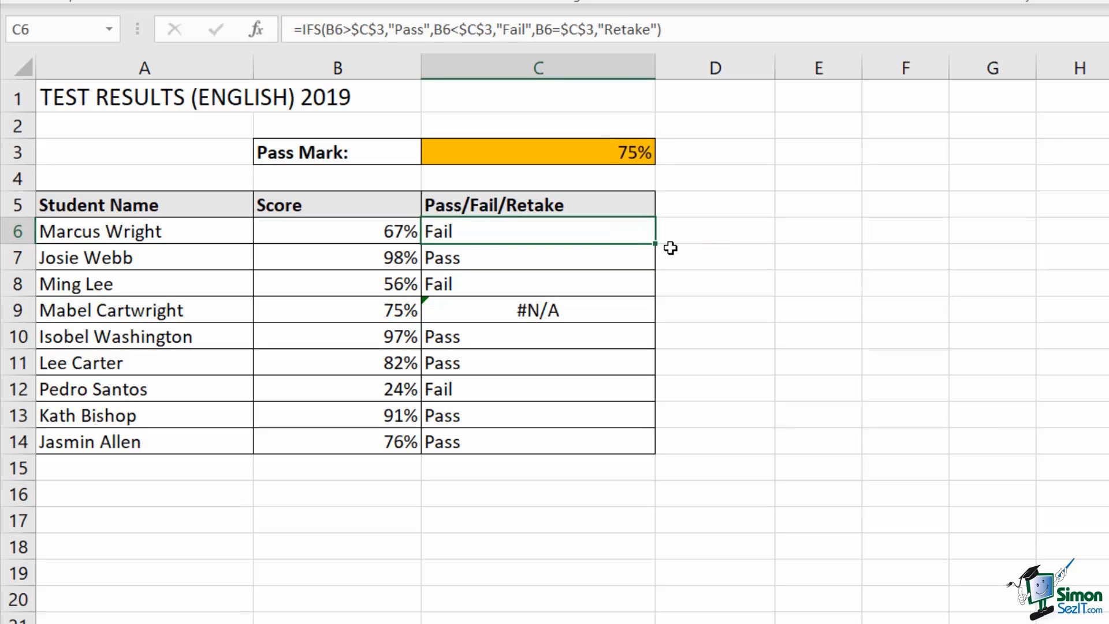
double_click(655, 243)
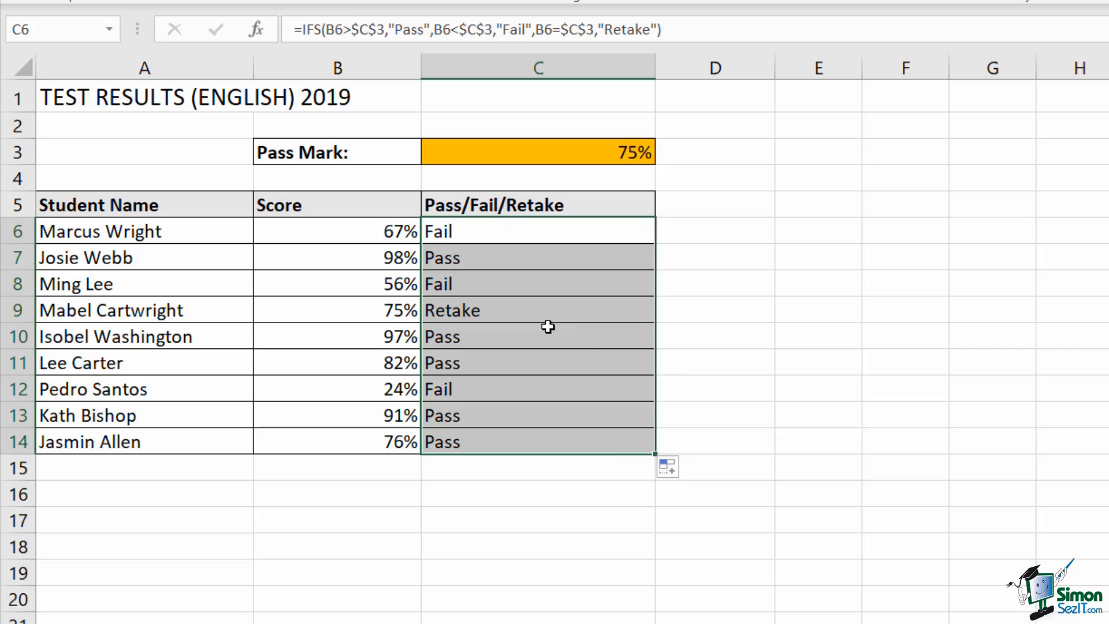
left_click(538, 312)
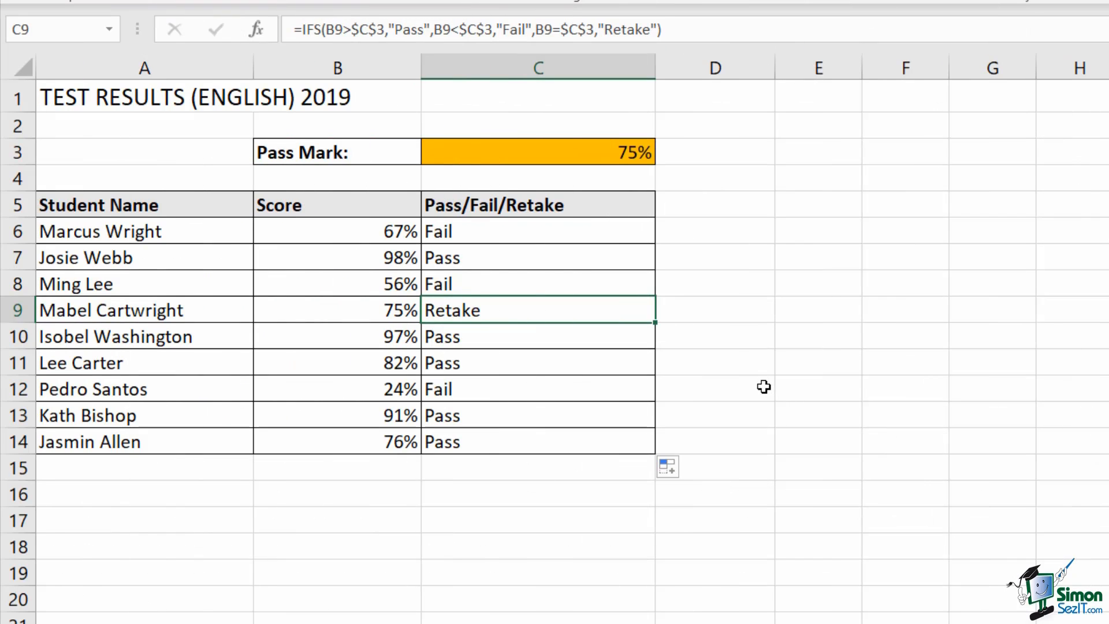
Replace the third test in the C6 formula with TRUE, returning "Retake", and fill the formula down the Pass/Fail/Retake column
double_click(562, 234)
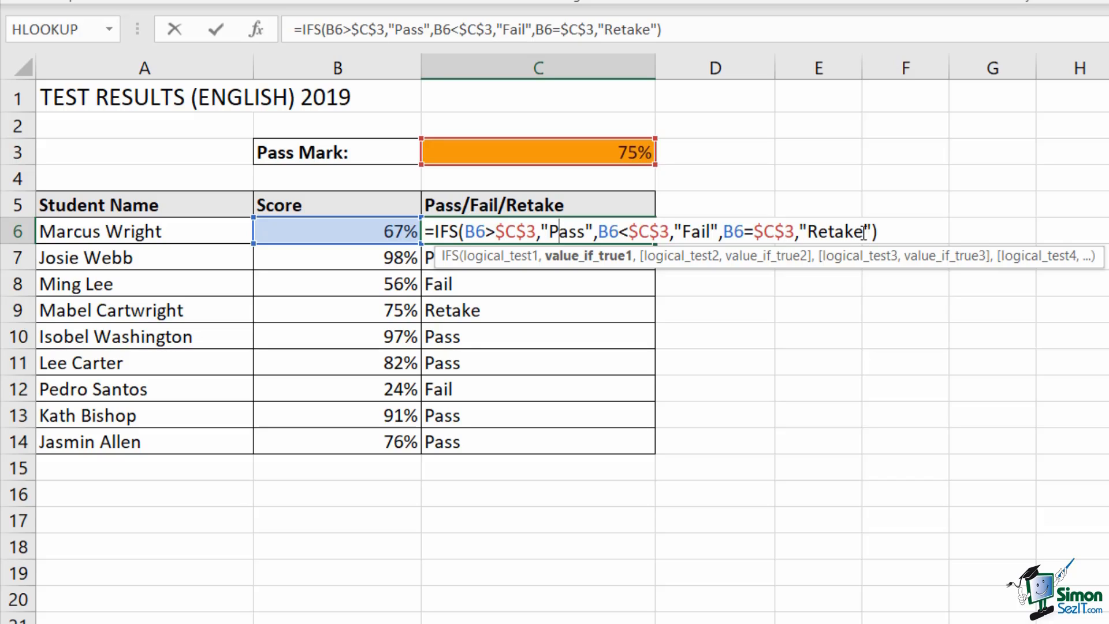
left_click_drag(863, 233, 725, 232)
key("Delete")
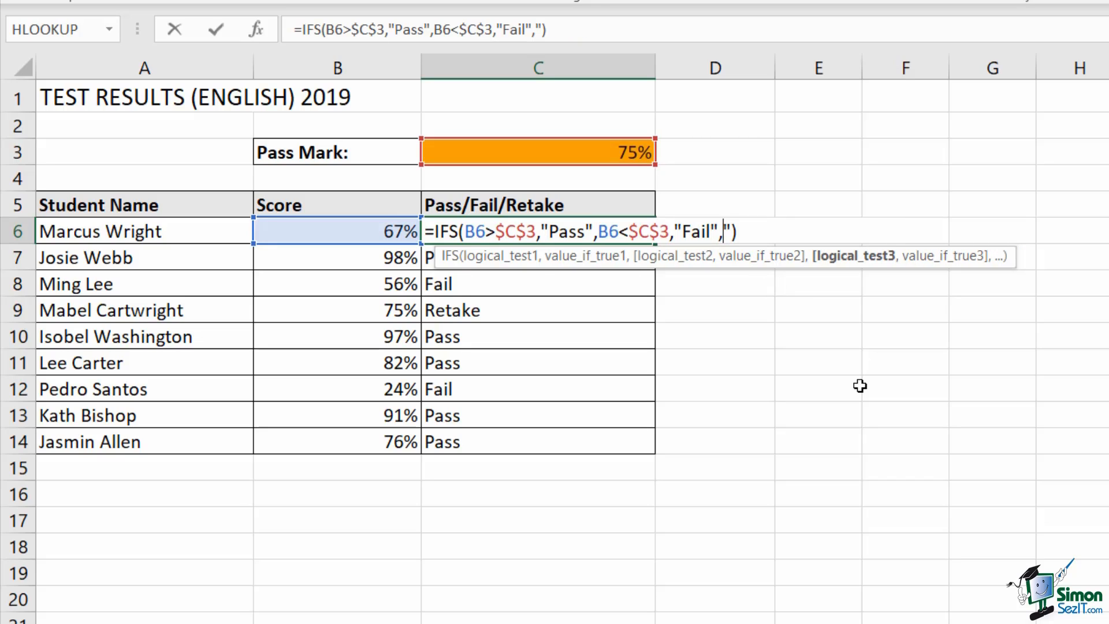
type("TRUE")
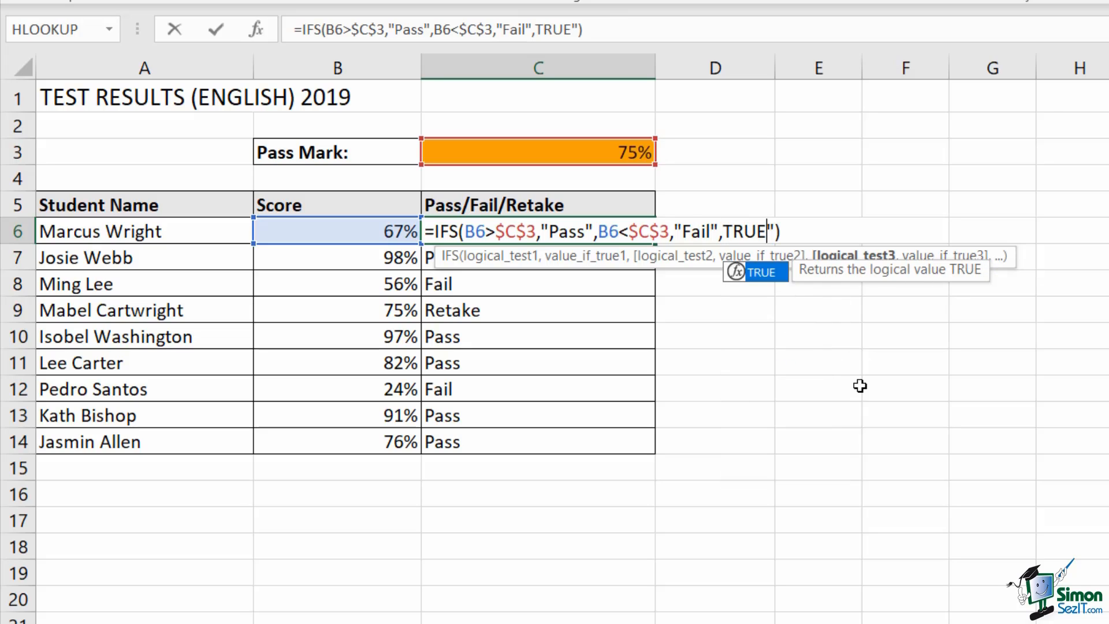
type(",")
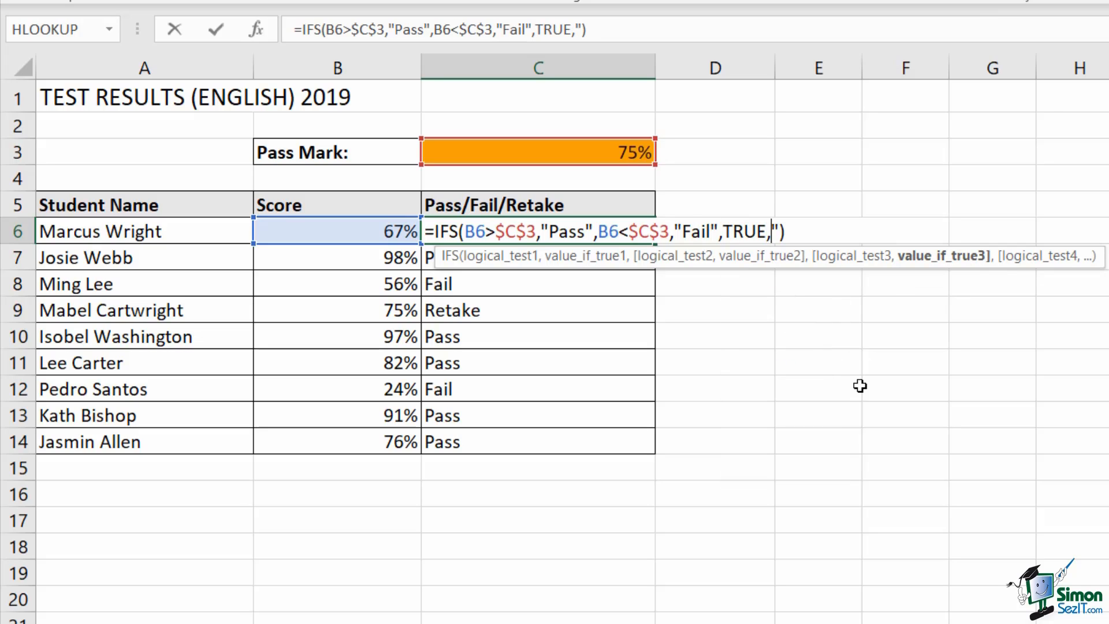
type("\"Retake")
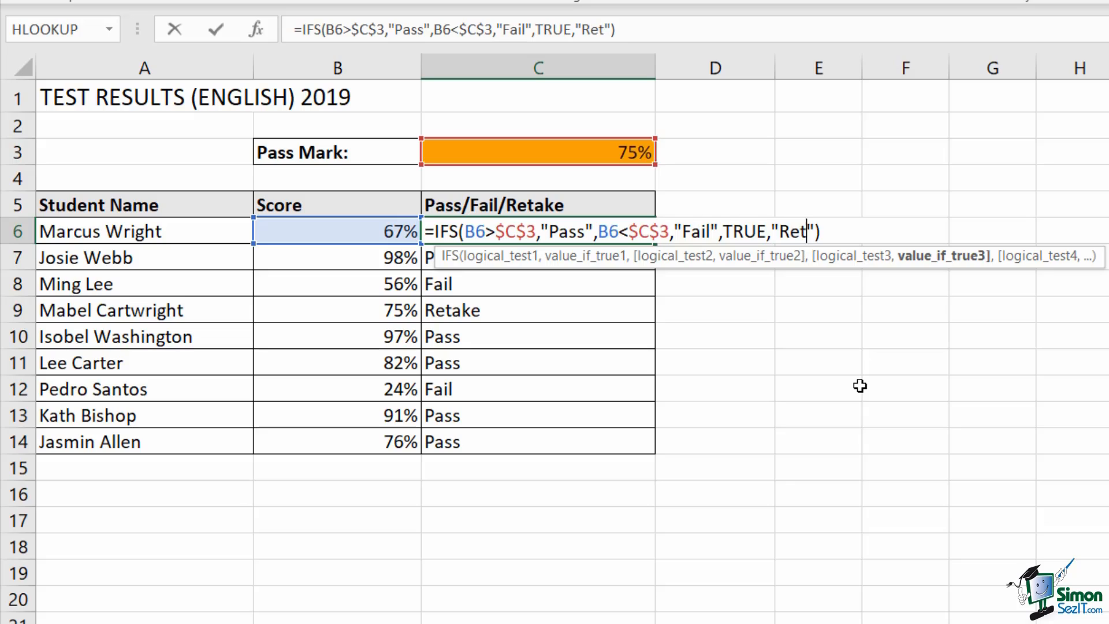
type("\"")
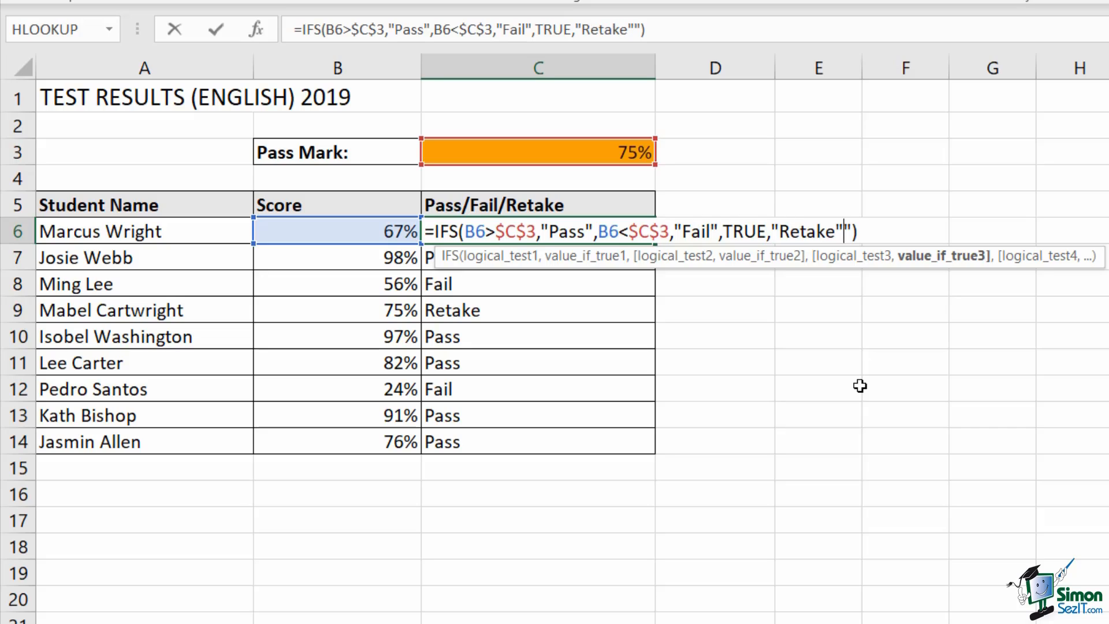
key("Delete")
key("Return")
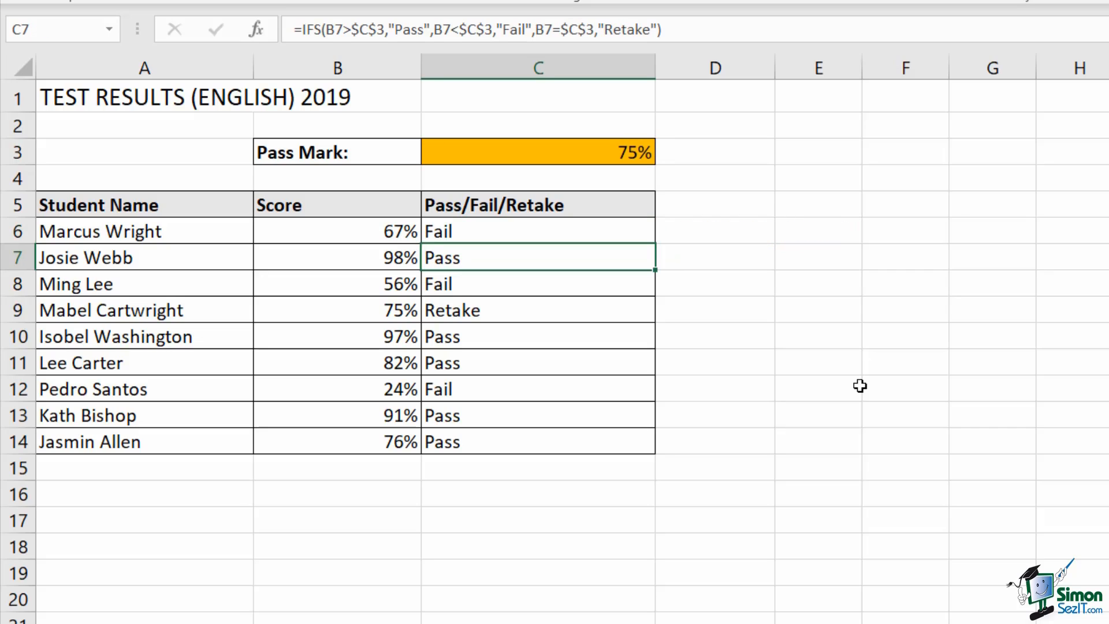
left_click(607, 229)
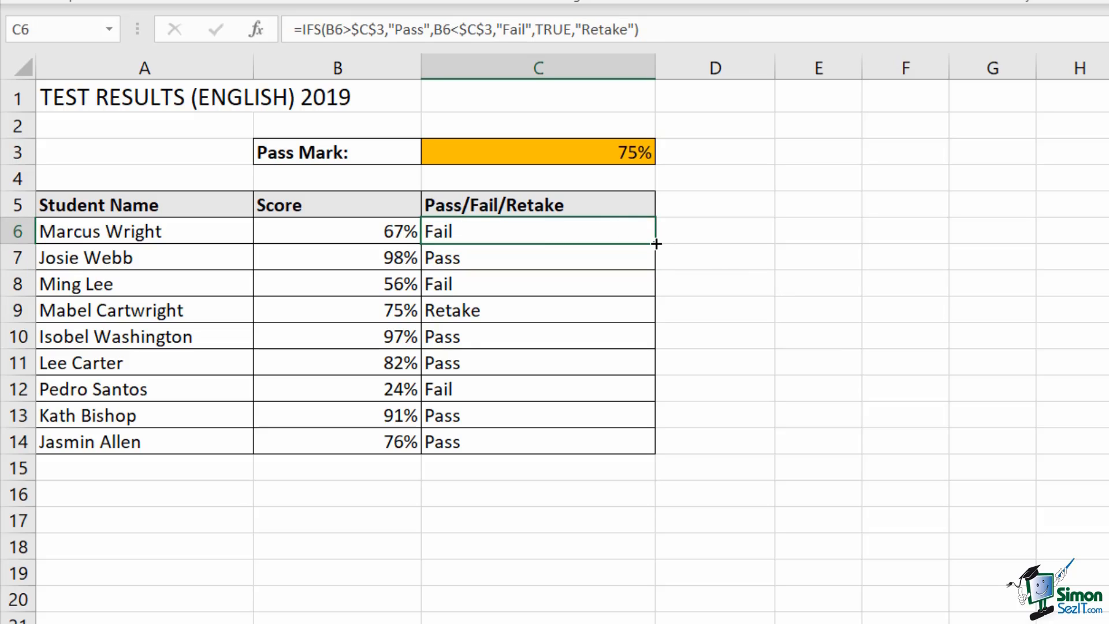
double_click(653, 241)
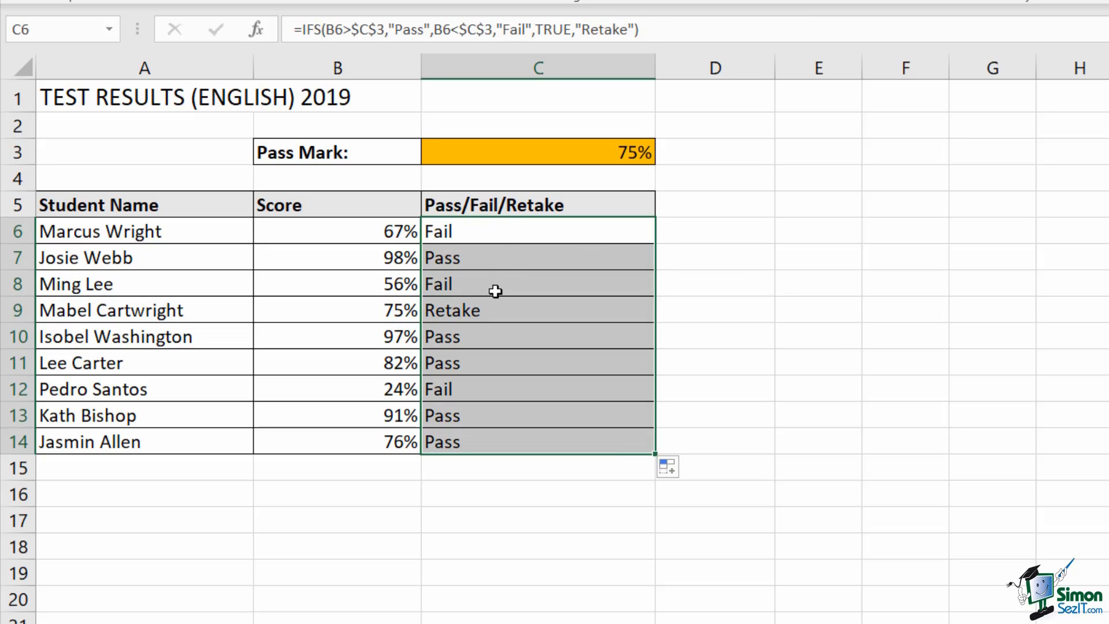
Evaluate the tests B6>$C$3 and B6<$C$3 in place within the C6 formula, and commit the formula
double_click(512, 235)
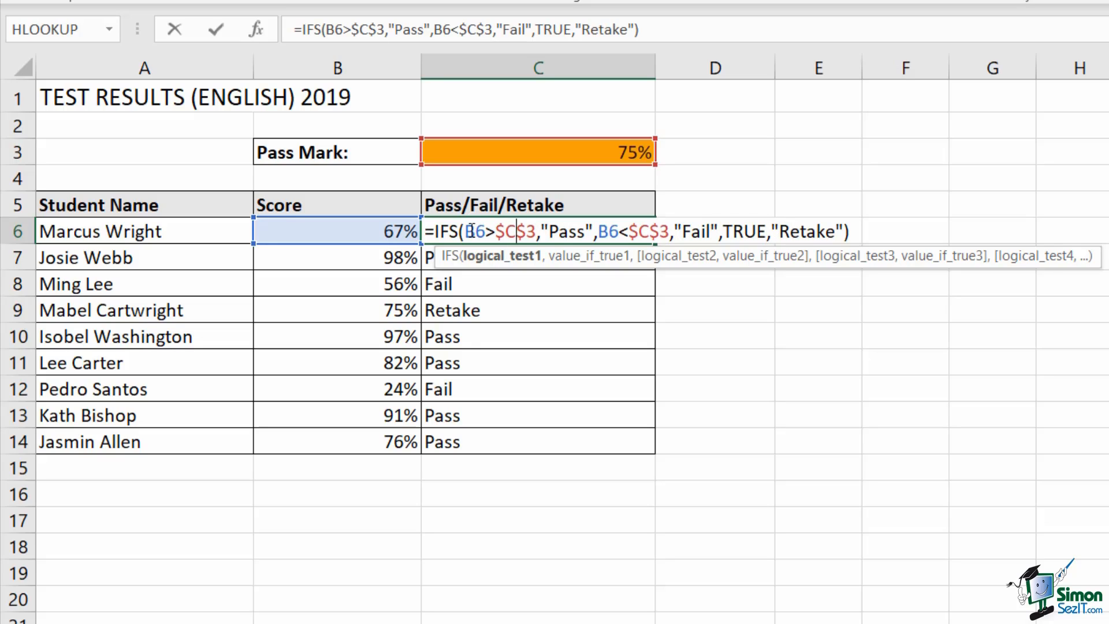
left_click_drag(466, 231, 536, 231)
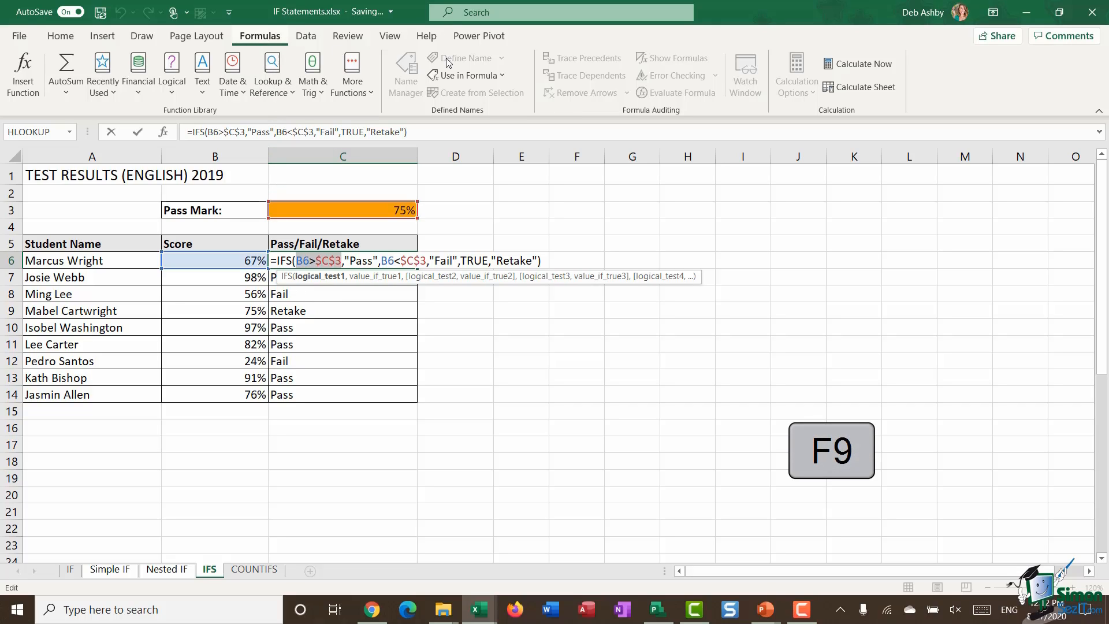
left_click(846, 67)
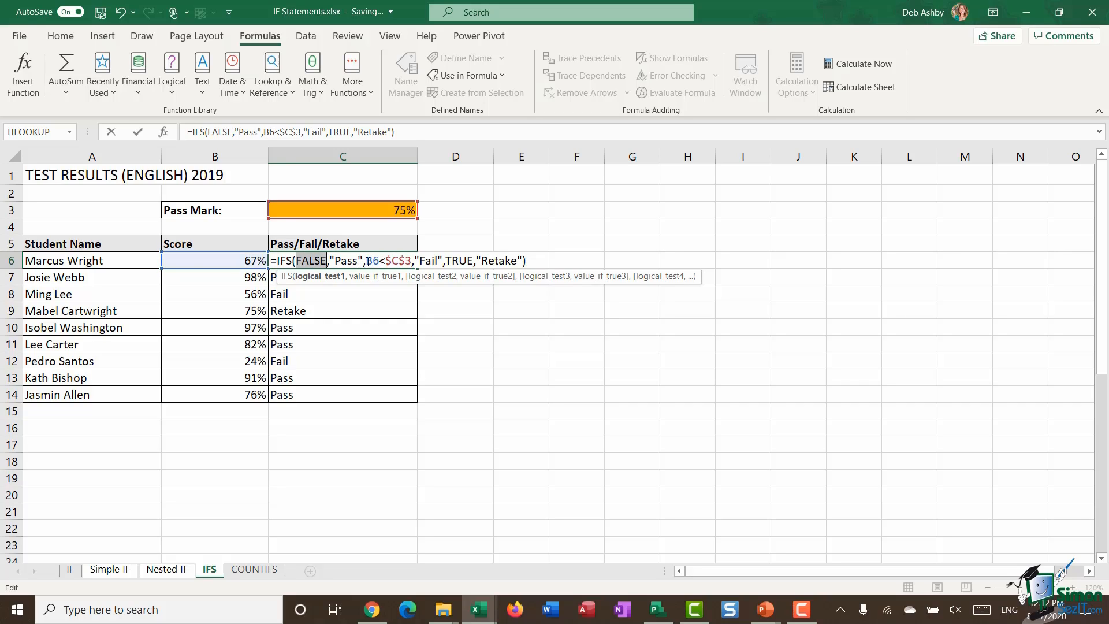
left_click_drag(367, 261, 412, 261)
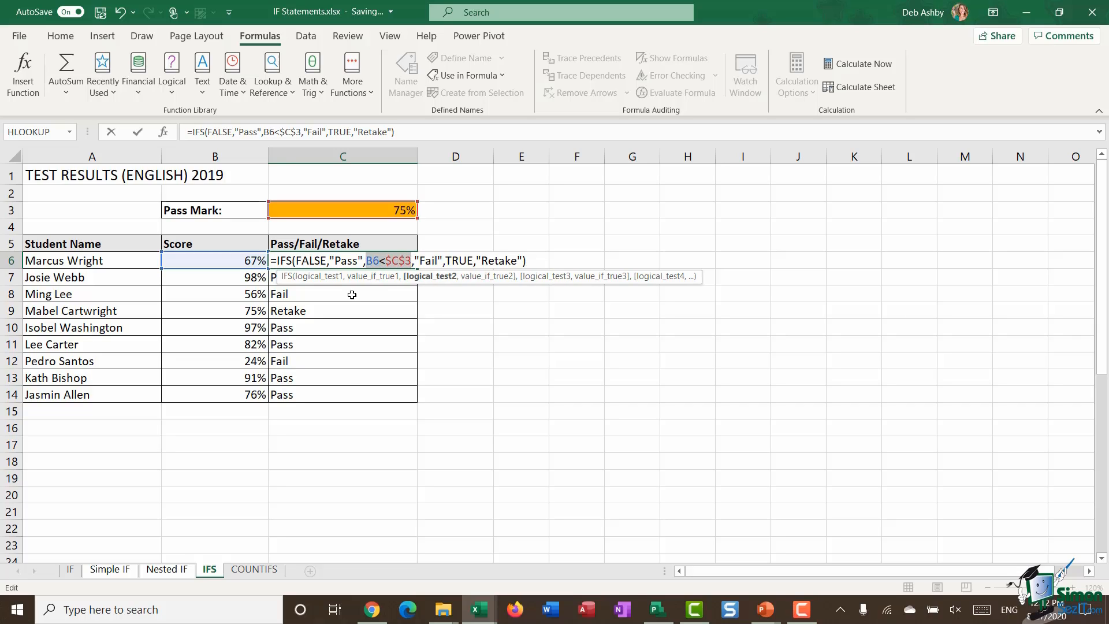
left_click(855, 64)
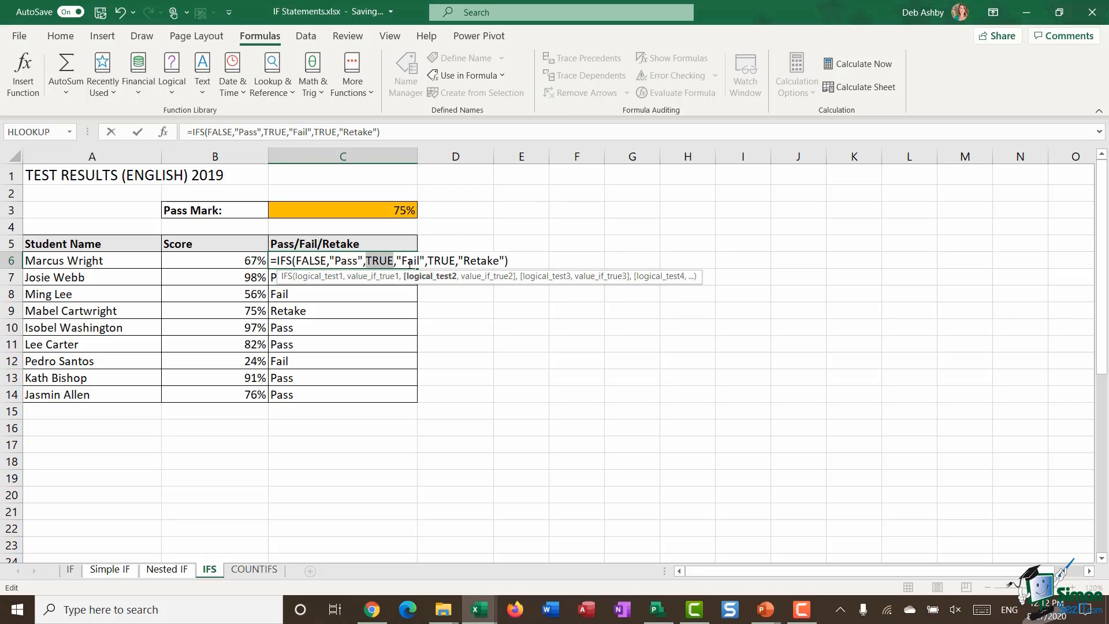
key("Return")
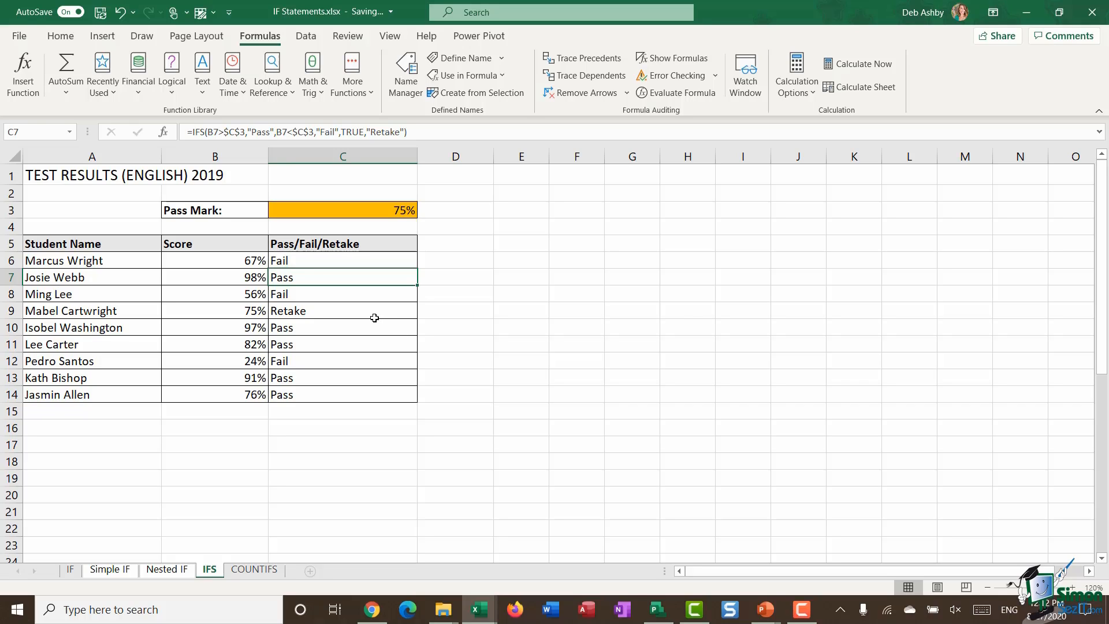
Evaluate the tests B9>$C$3 and B9<$C$3 in place within the C9 formula
left_click(215, 312)
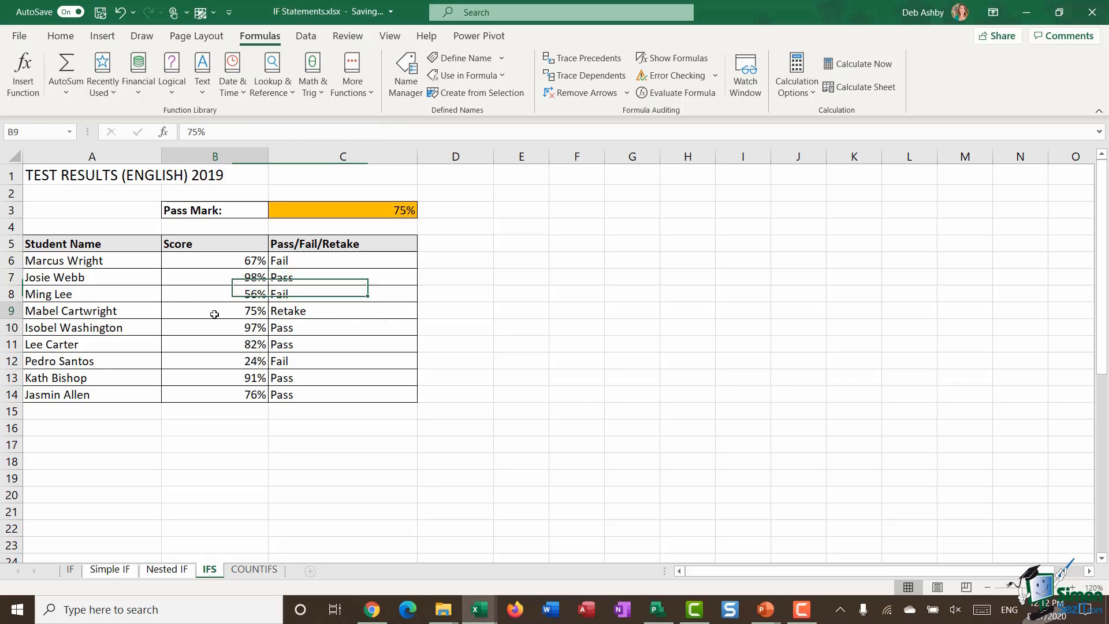
double_click(359, 311)
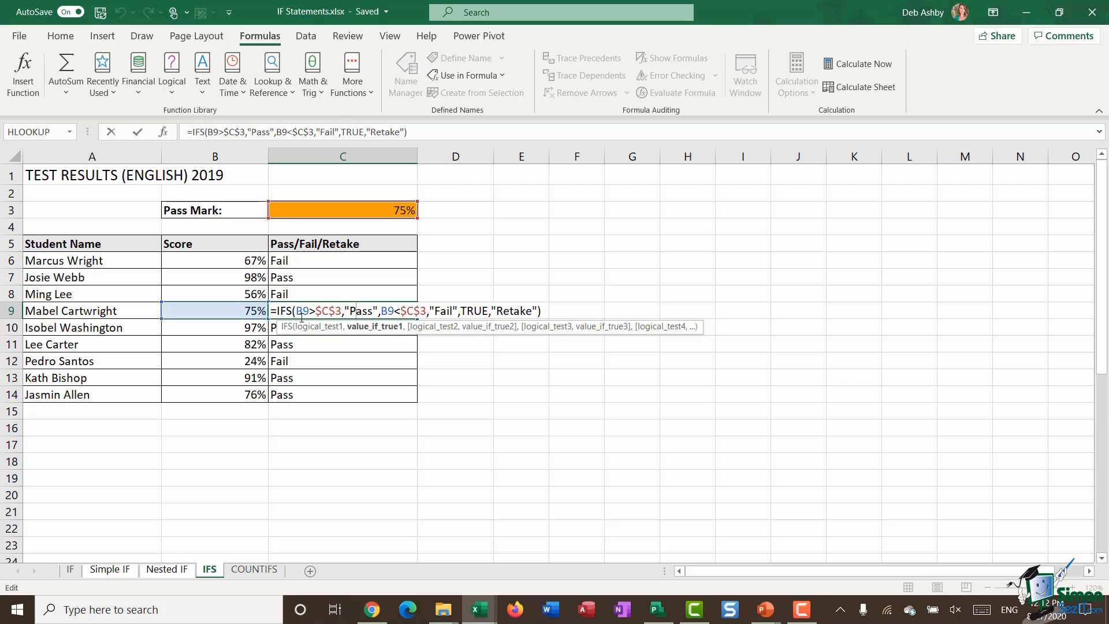
left_click_drag(296, 310, 342, 311)
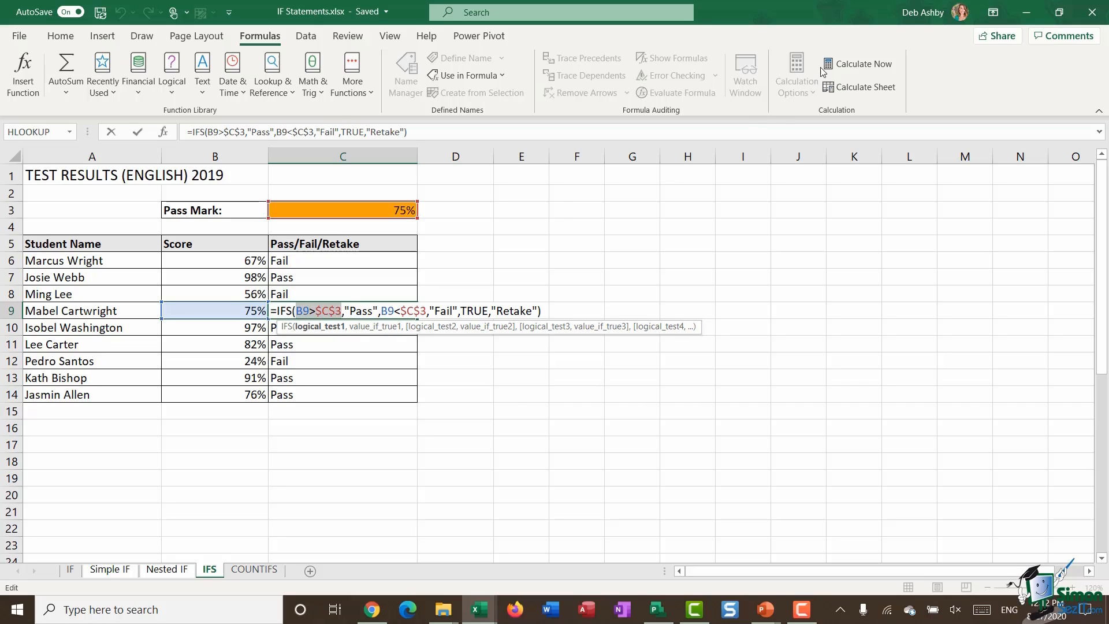
key("F9")
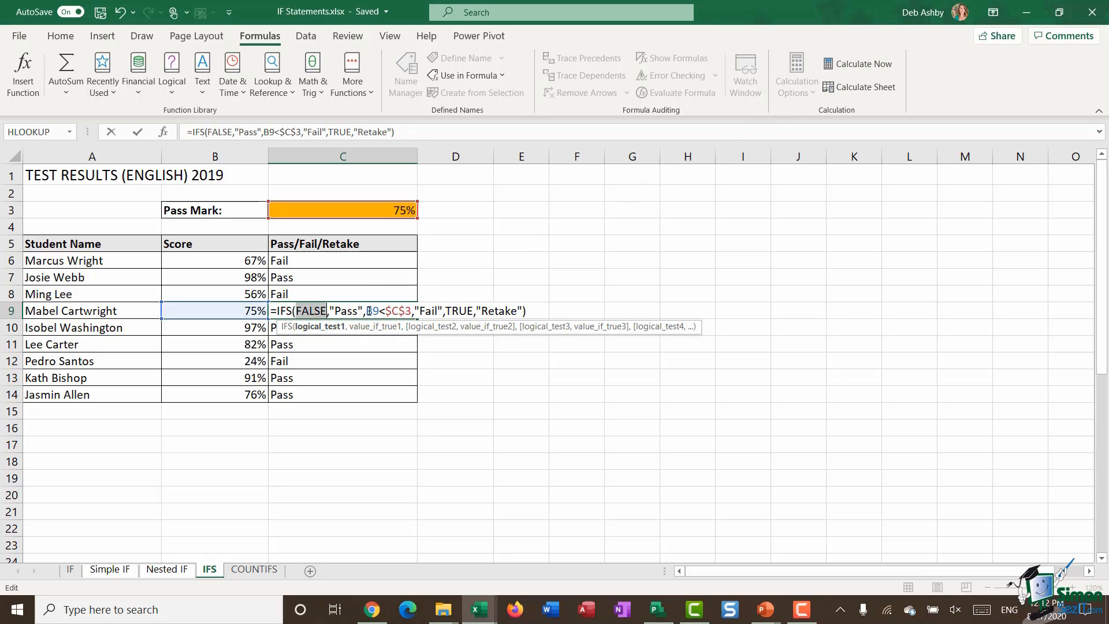
left_click_drag(366, 311, 411, 311)
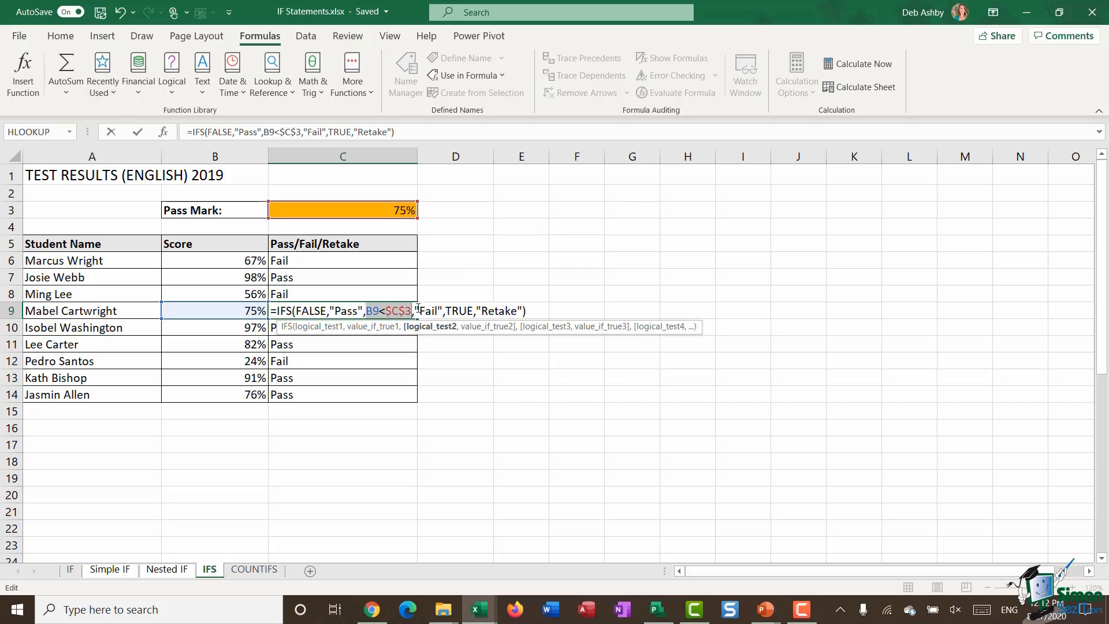
key("F9")
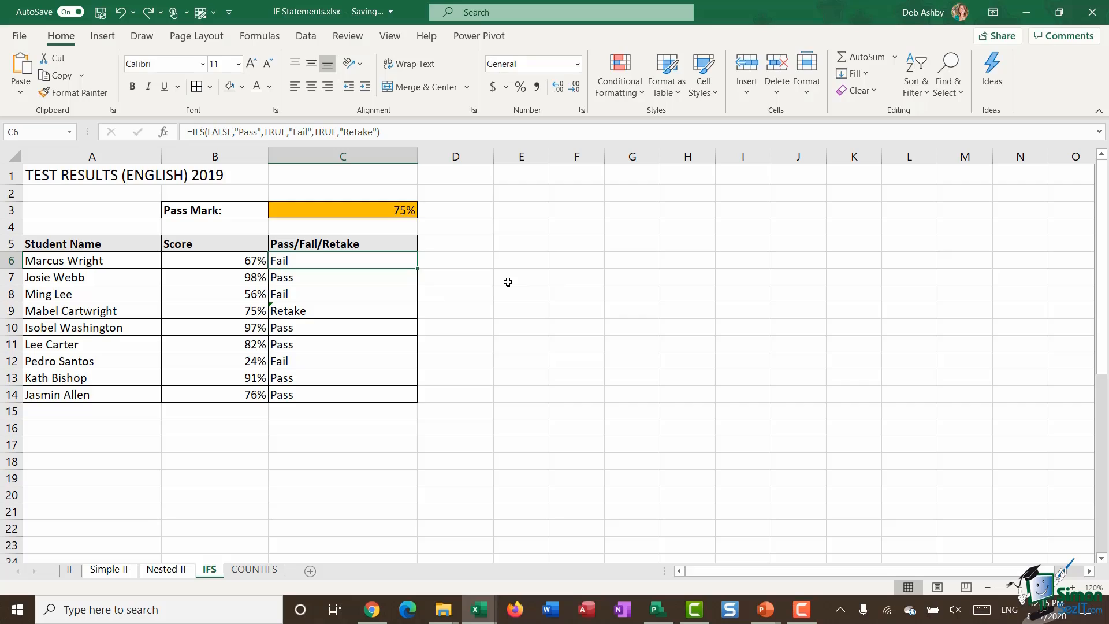
Create a conditional formatting rule on C6:C14 for cells with specific text containing "Pass"
left_click_drag(376, 262, 382, 388)
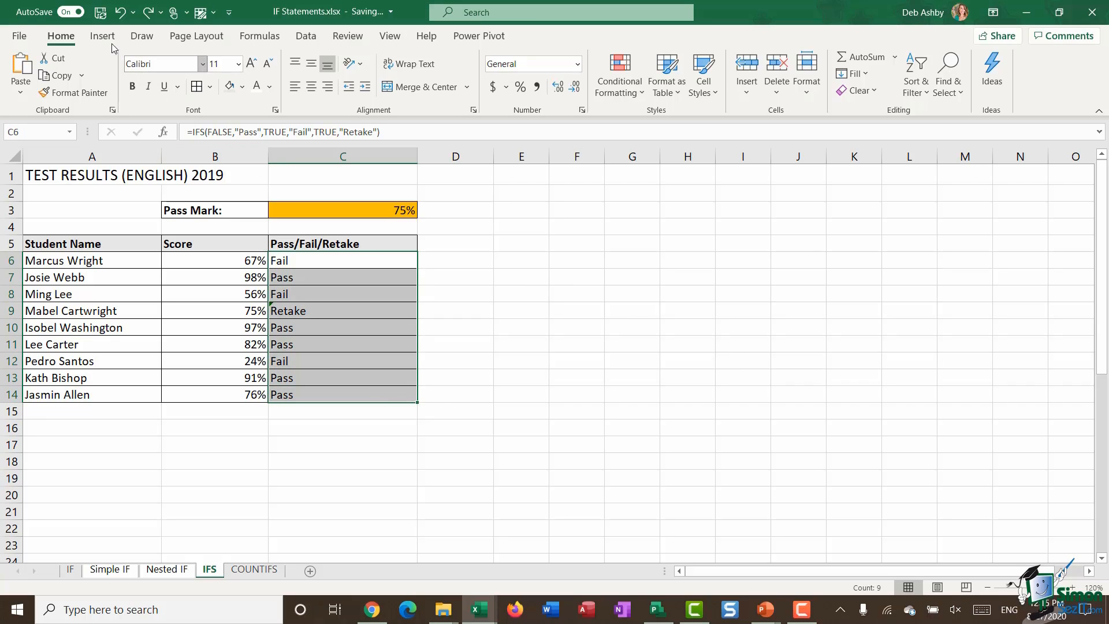
left_click(622, 87)
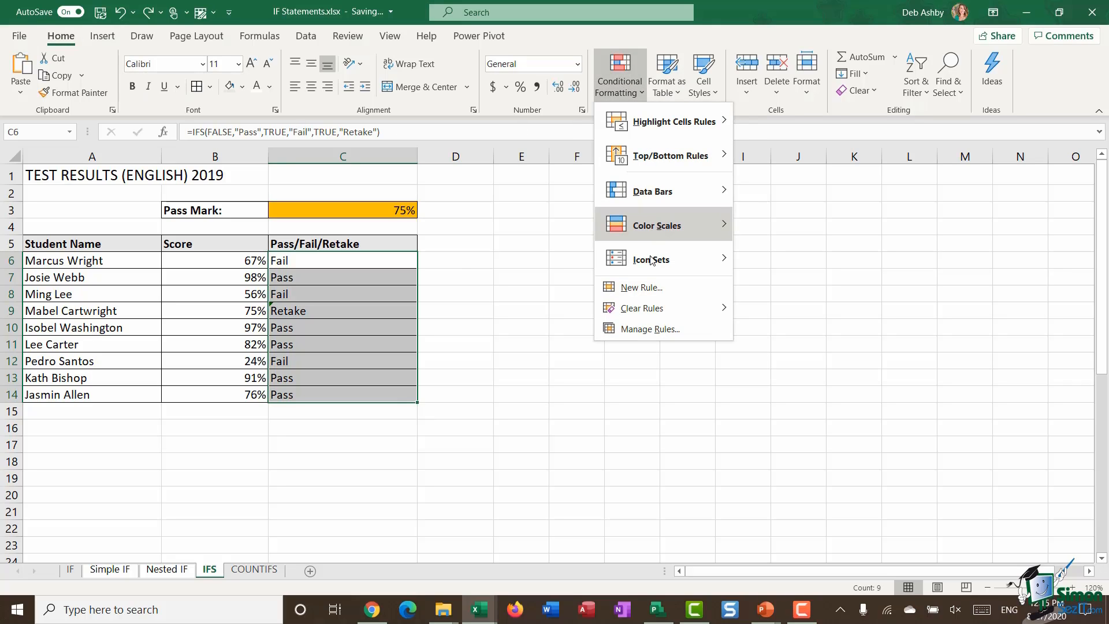
left_click(650, 296)
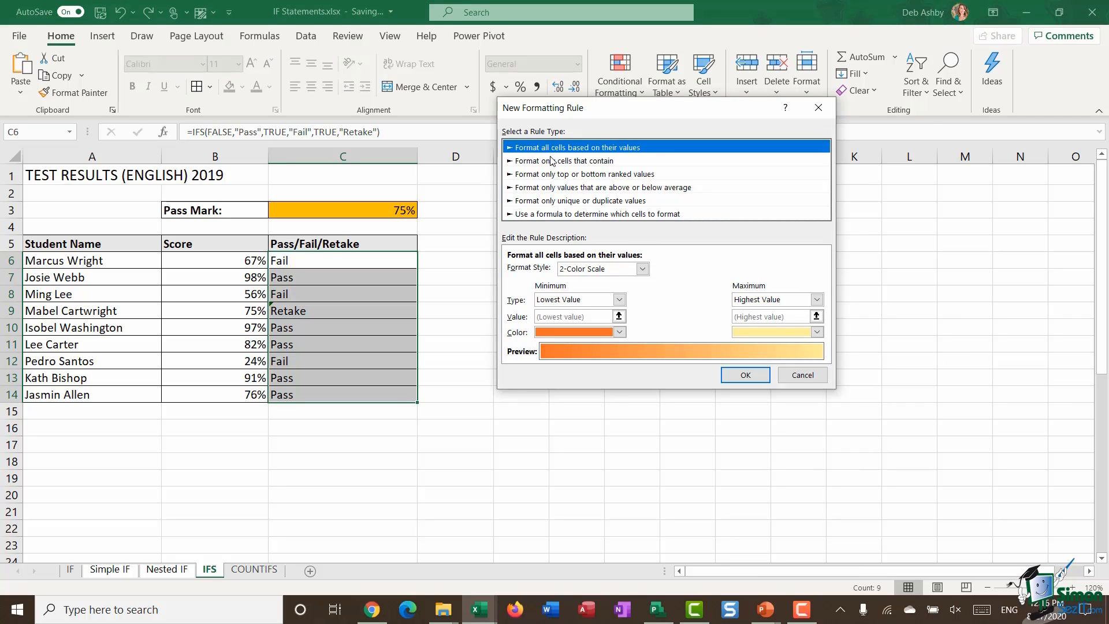
left_click(552, 161)
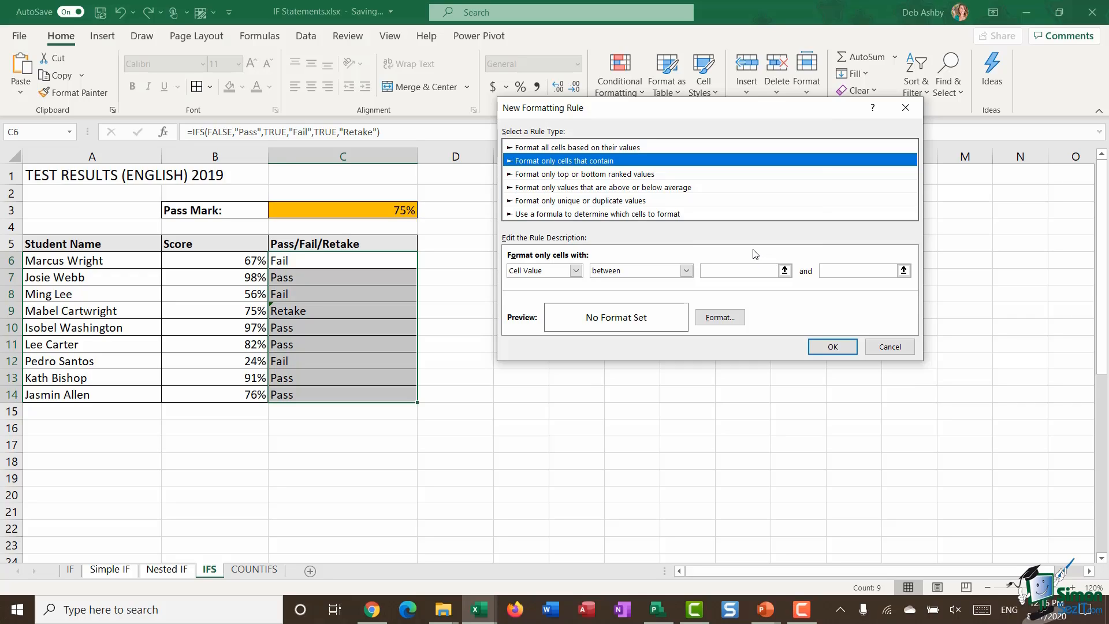
left_click(575, 270)
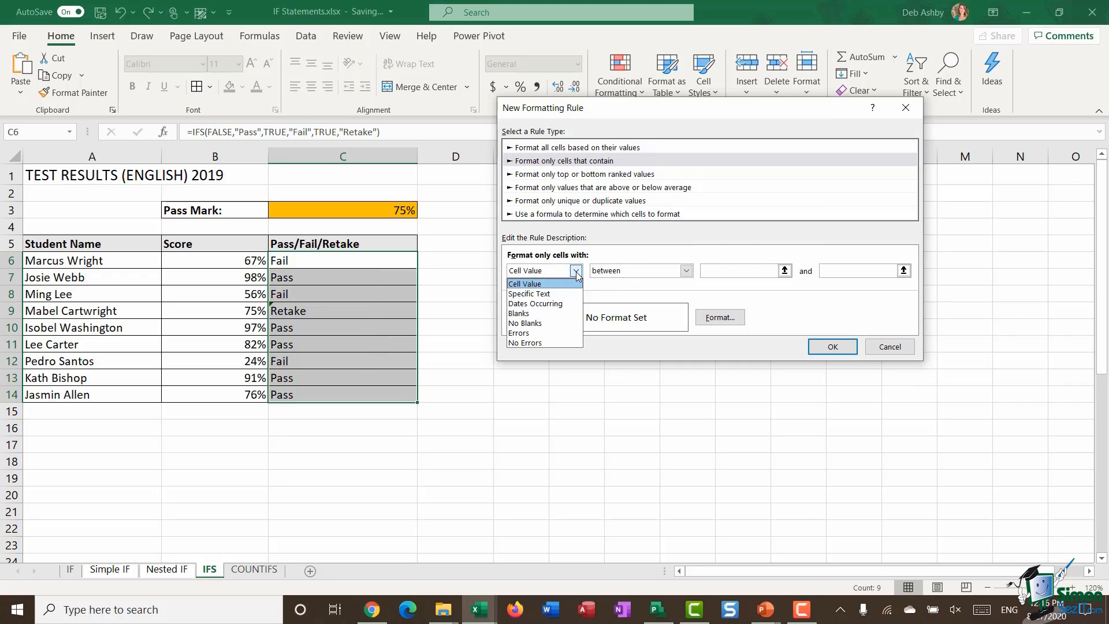
left_click(551, 295)
left_click(655, 271)
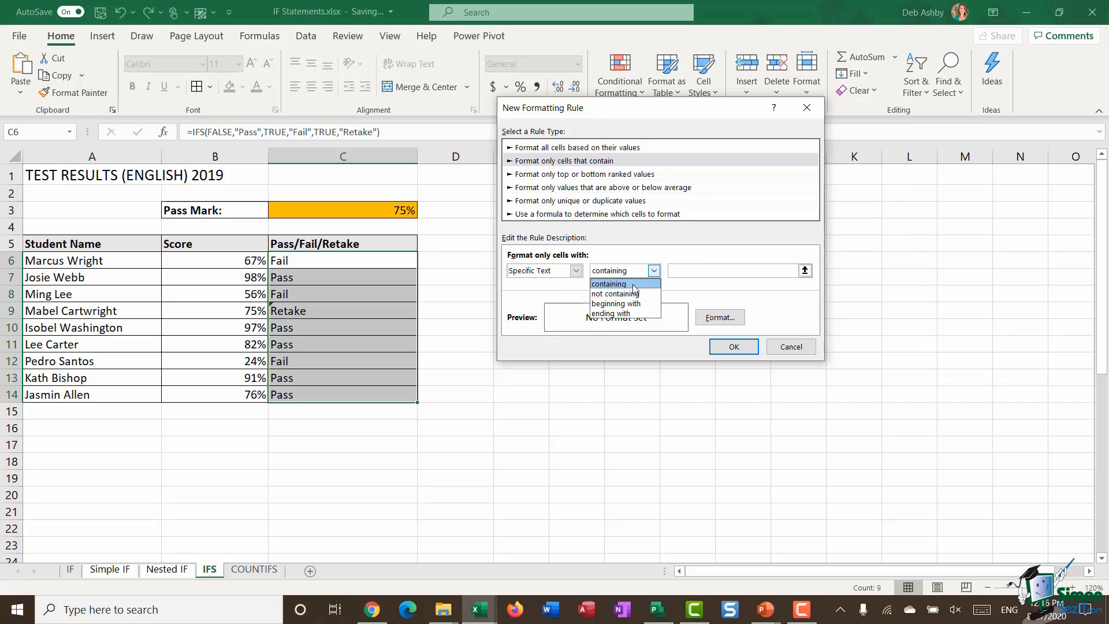
left_click(634, 282)
left_click(685, 269)
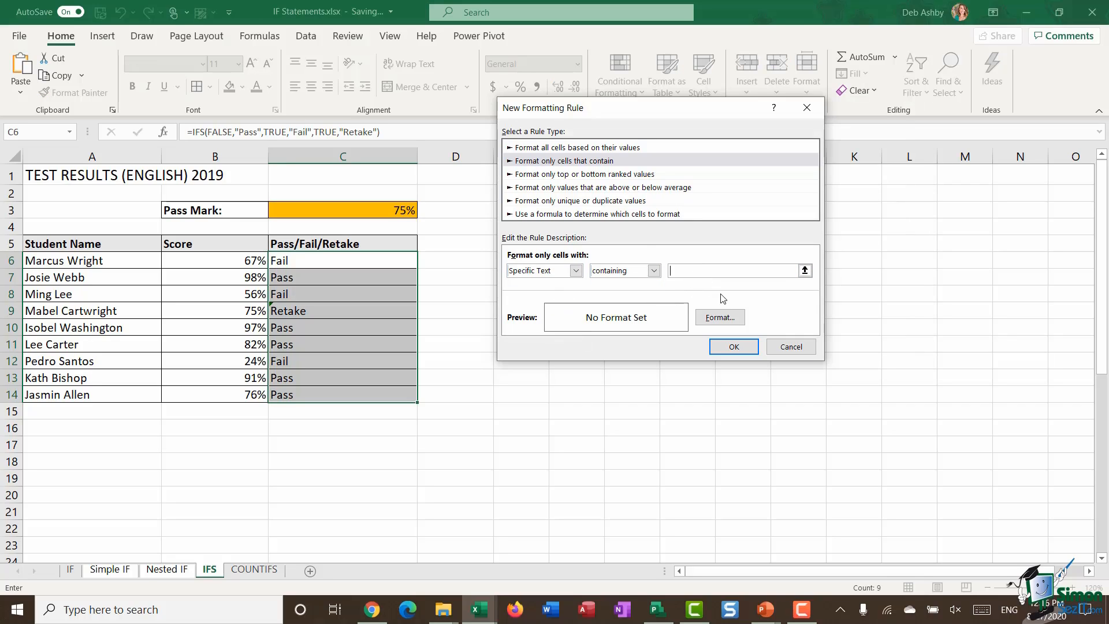
type("Pass")
Give the "Pass" rule a light green fill and apply it to the Pass/Fail/Retake results
left_click(719, 318)
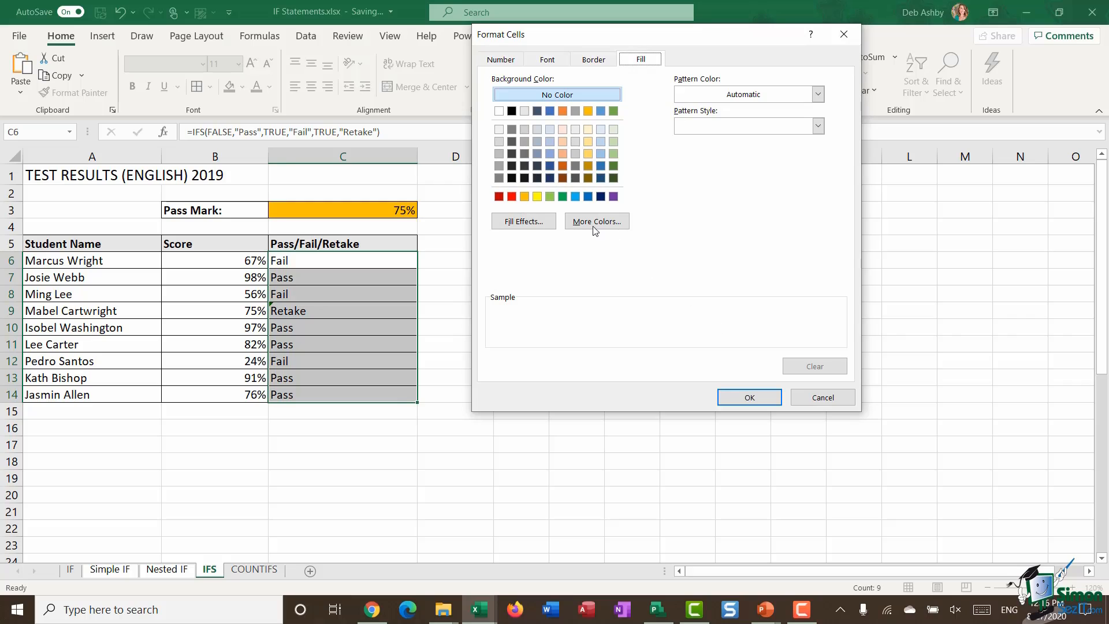
left_click(550, 196)
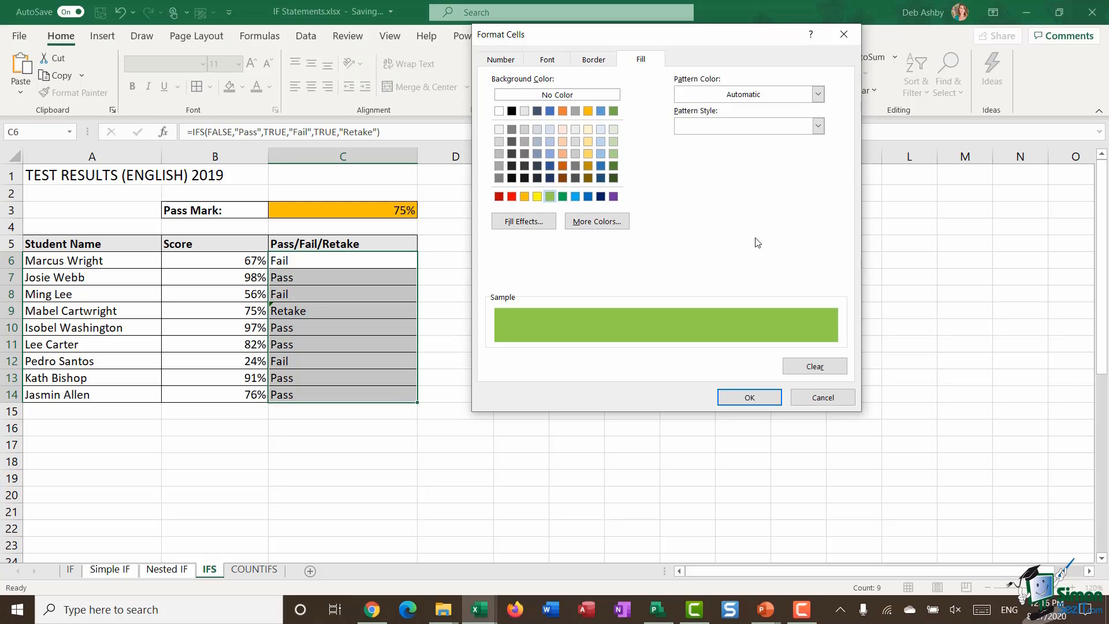
left_click(749, 396)
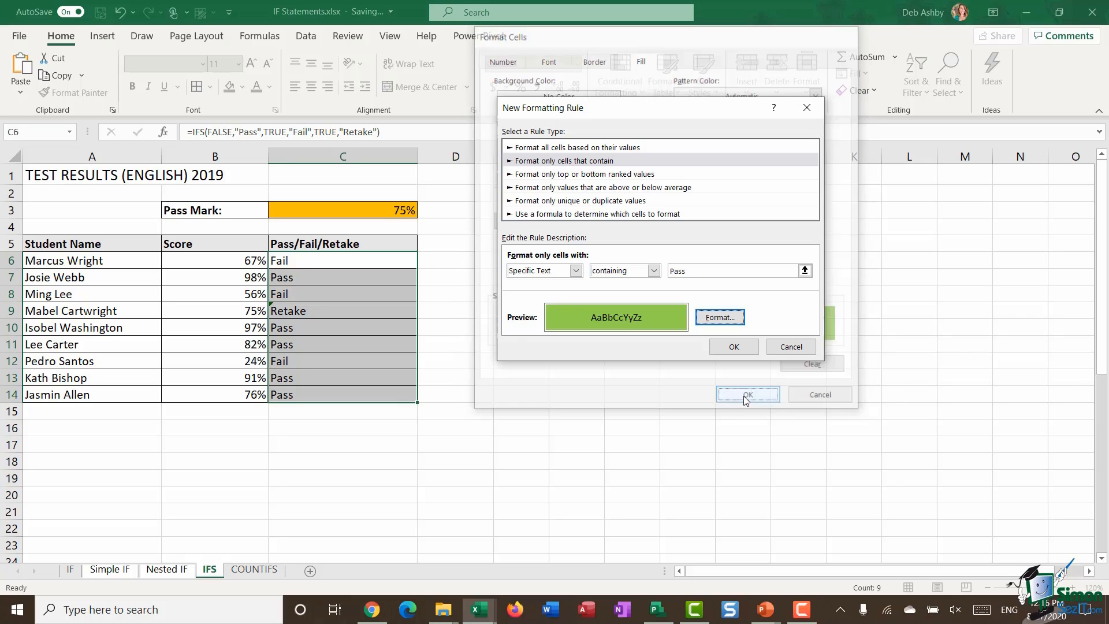
left_click(740, 348)
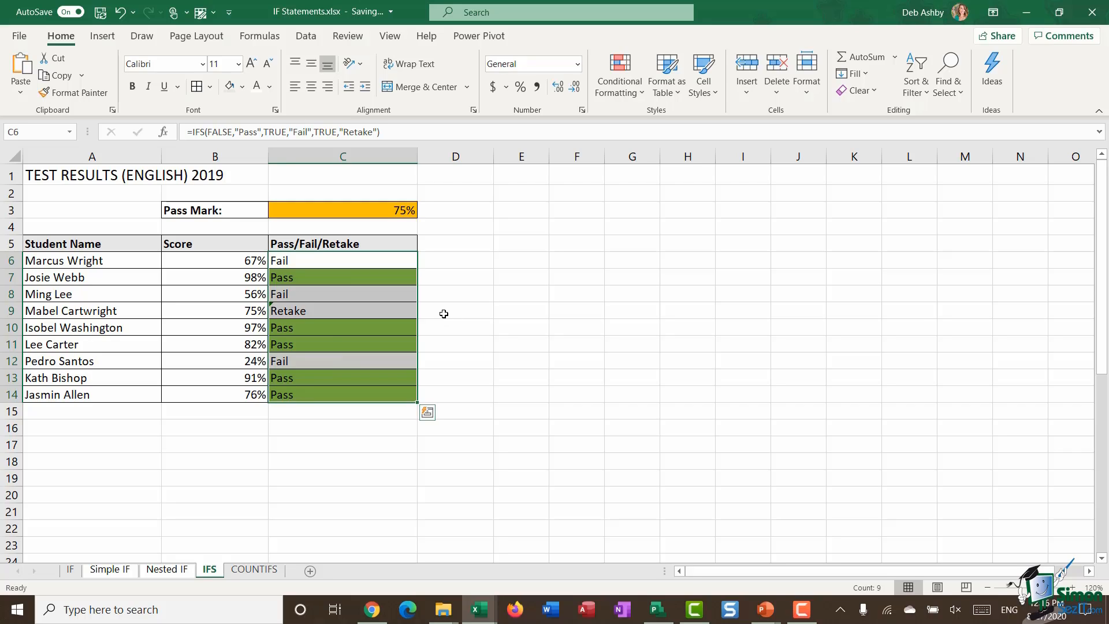
left_click(484, 303)
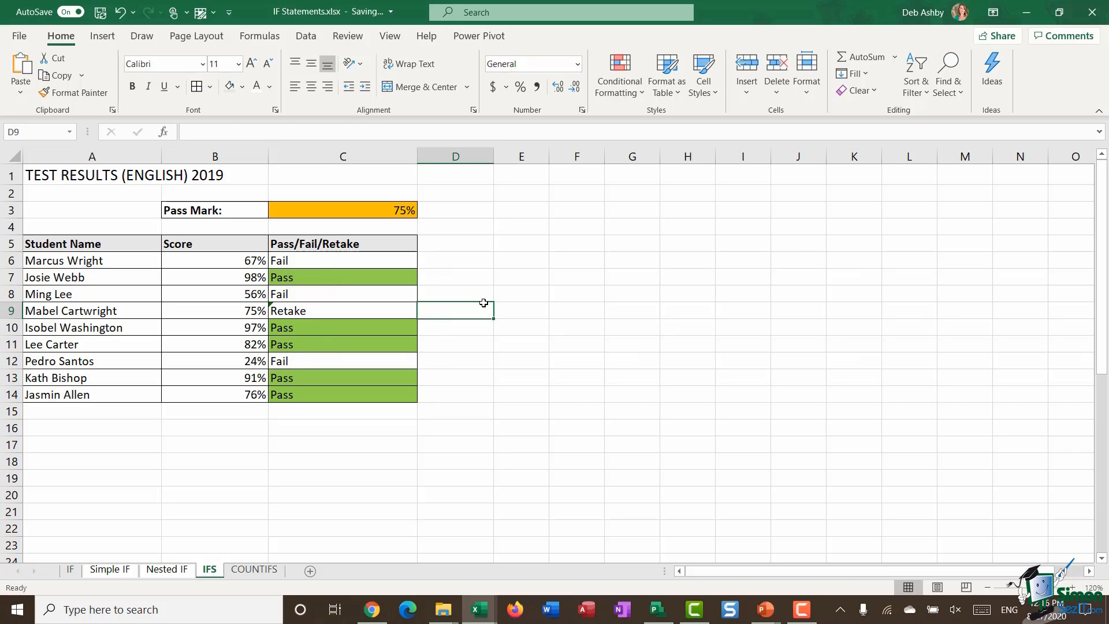